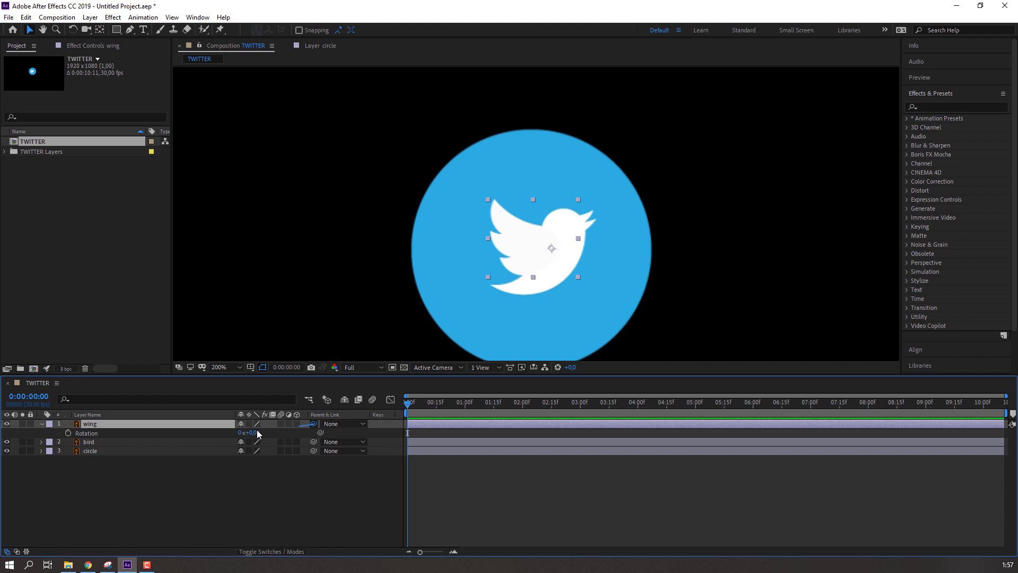
- Parent the wing layer to the bird layer and collapse the wing layer's properties
left_click_drag(258, 434, 90, 442)
key("comma")
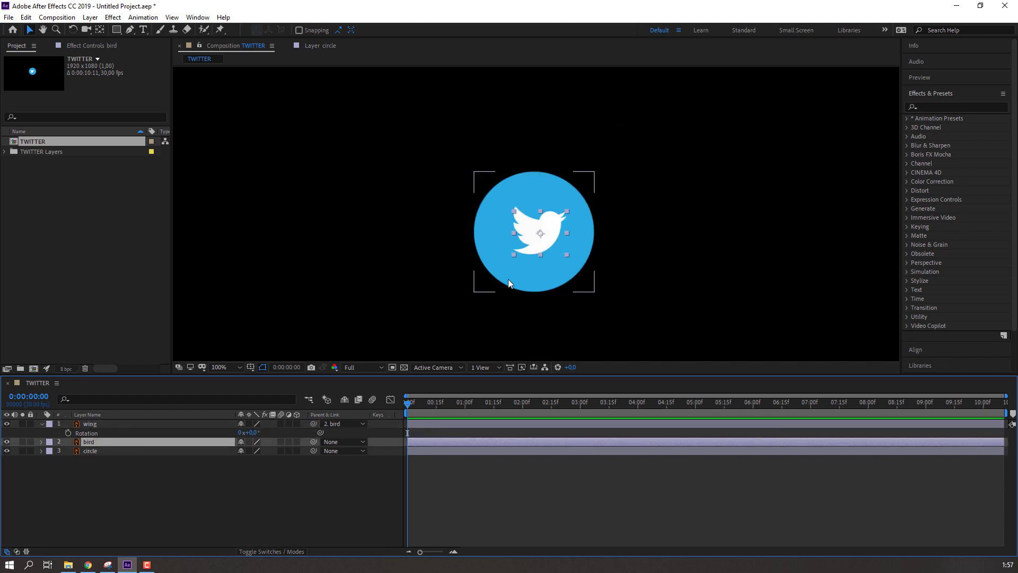
left_click(41, 424)
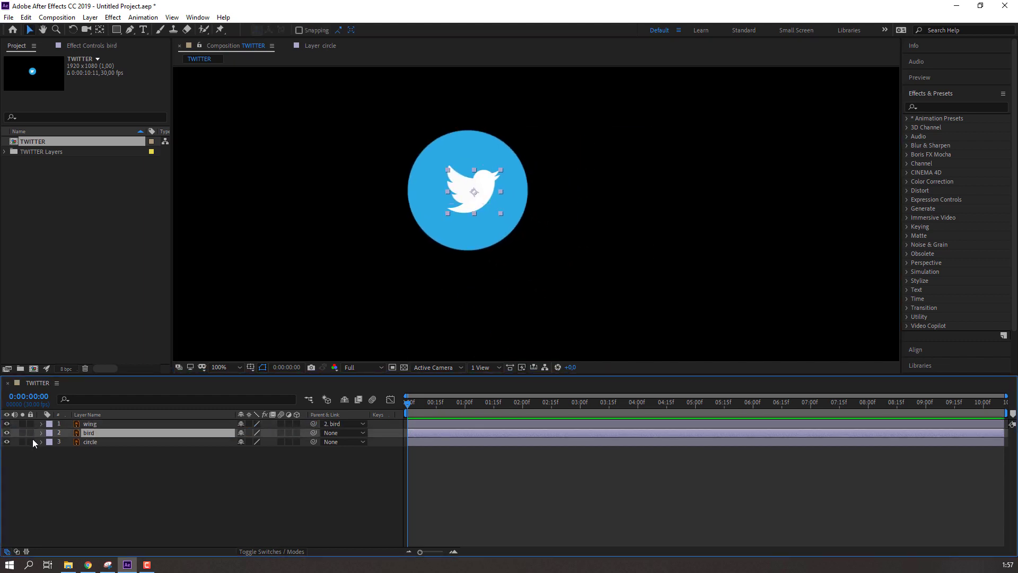
- Pre-compose the wing and bird layers into a new composition named BIRD
left_click(97, 424, "ctrl")
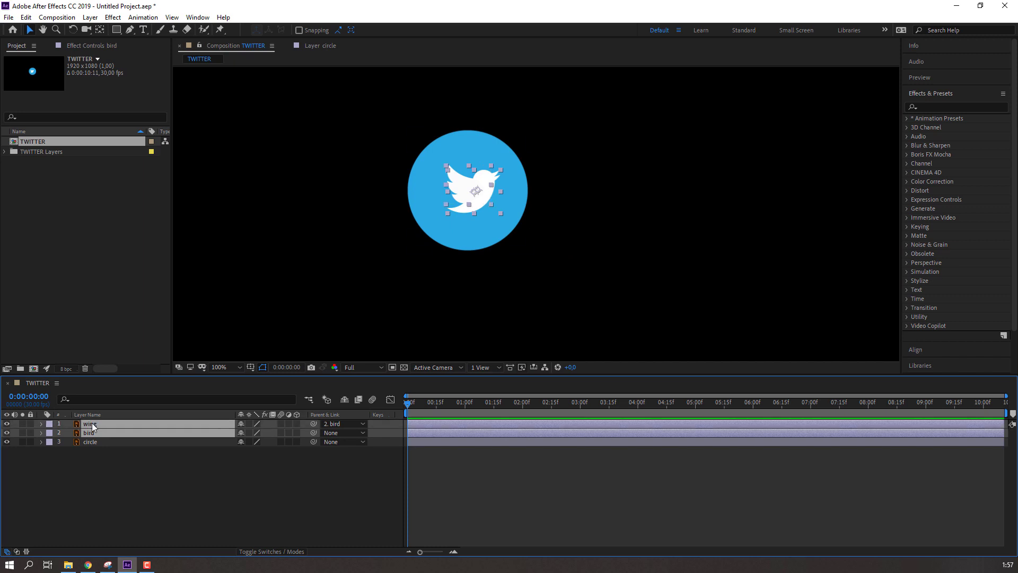
right_click(91, 423)
left_click(139, 377)
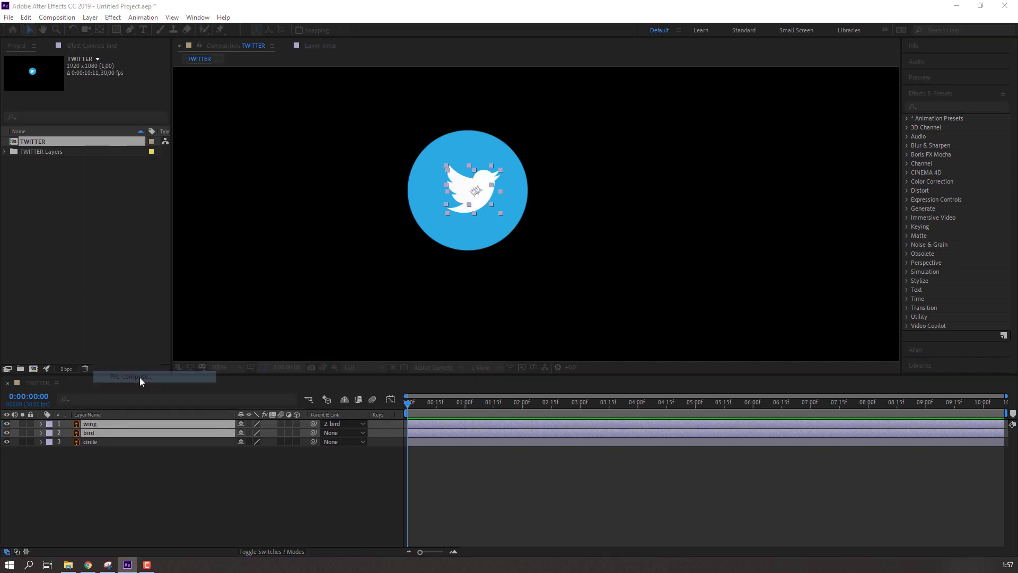
type("BIR")
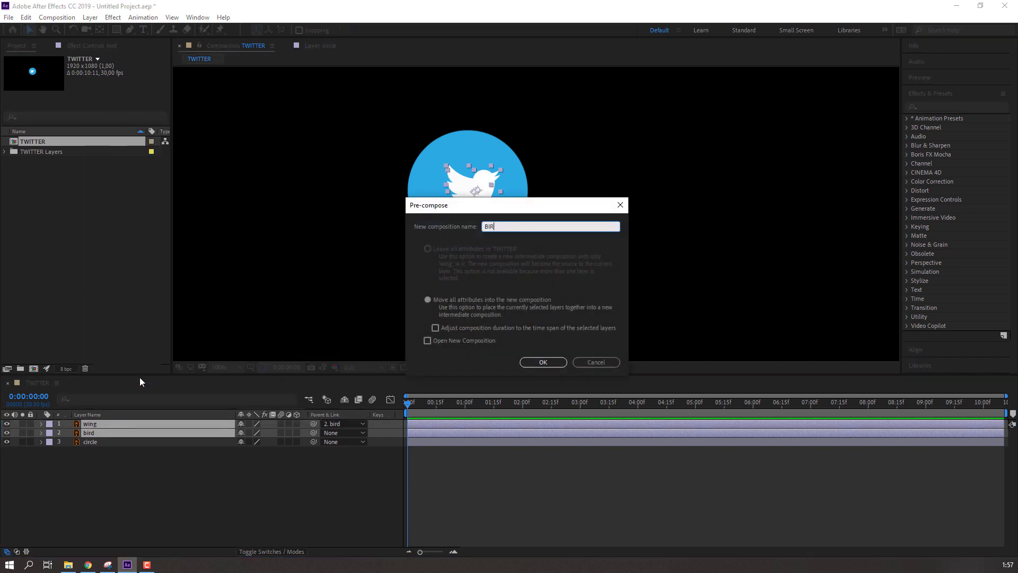
type("D")
key("Return")
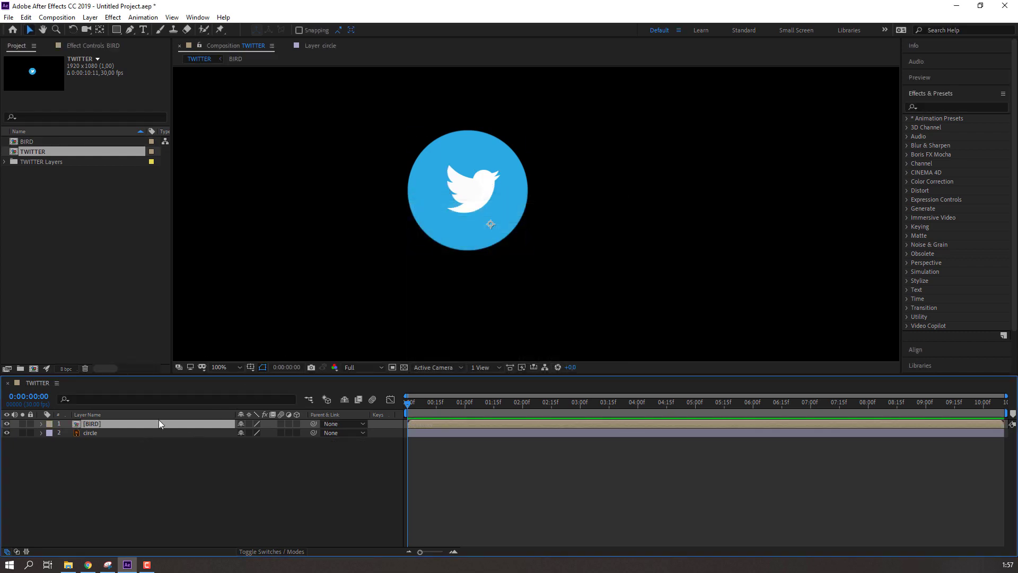
- Open the BIRD composition and crop it to a region of interest drawn tightly around the bird, about 146 x 156 px
double_click(85, 421)
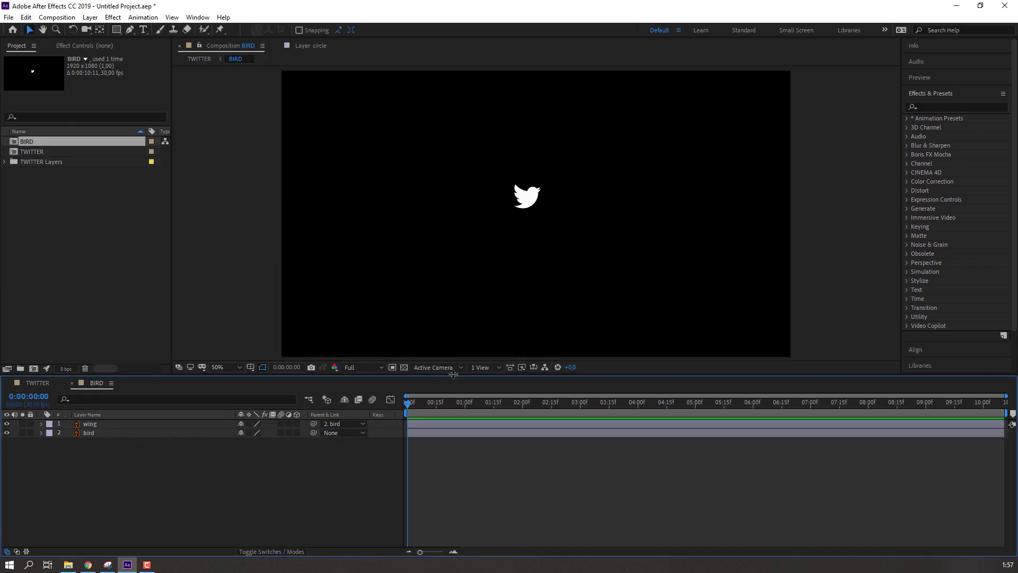
left_click(392, 367)
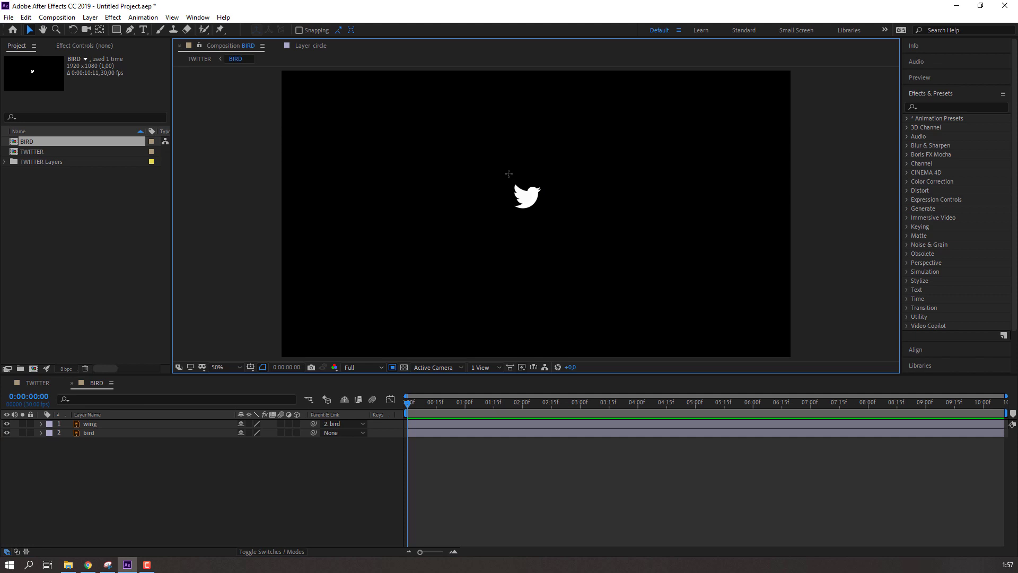
left_click_drag(506, 172, 549, 216)
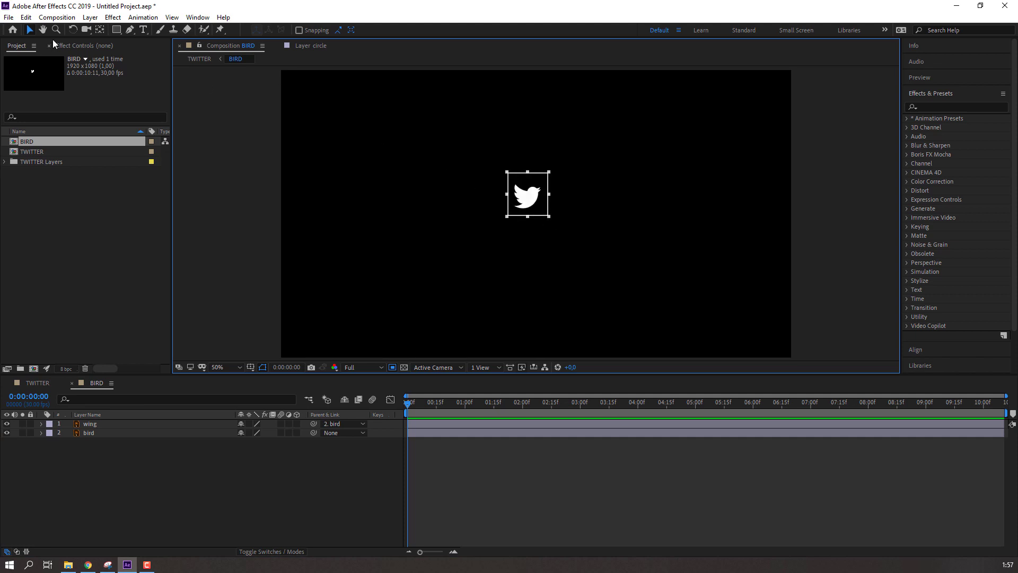
left_click(57, 17)
left_click(46, 74)
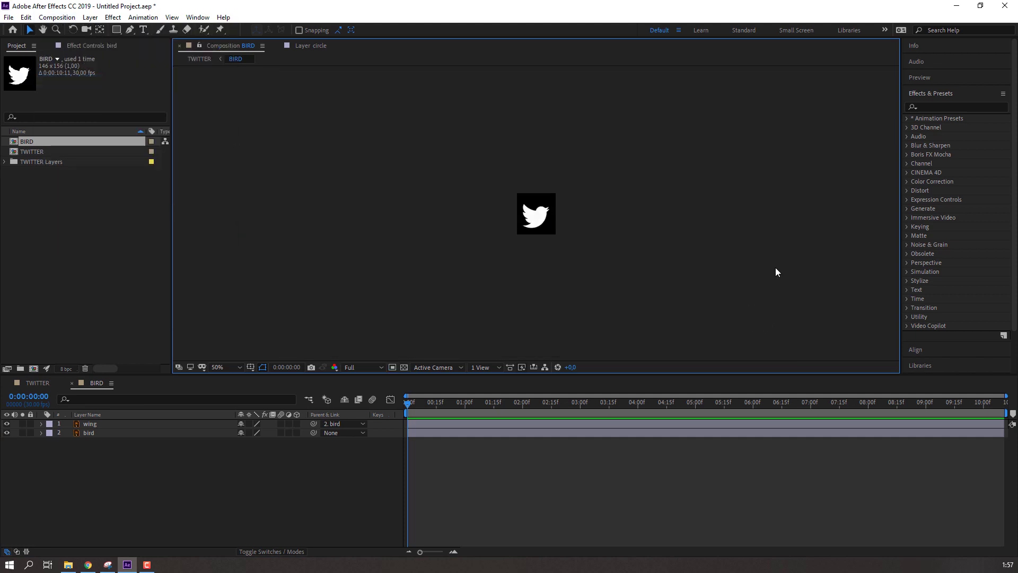
scroll(574, 250, "up", 1)
- Return to the TWITTER composition and reposition the BIRD layer at the centre of the blue circle
left_click(37, 382)
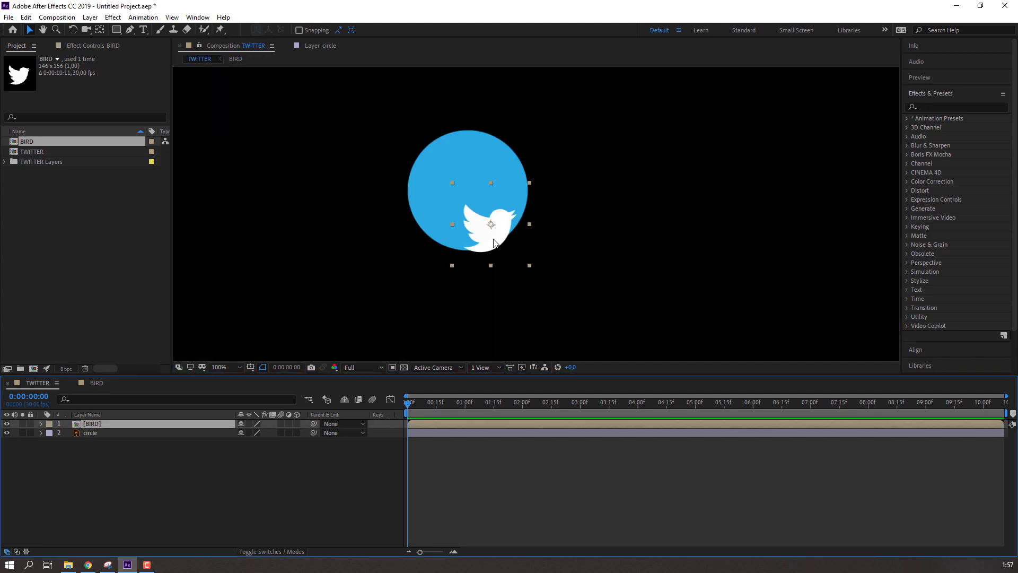
left_click_drag(494, 243, 476, 210)
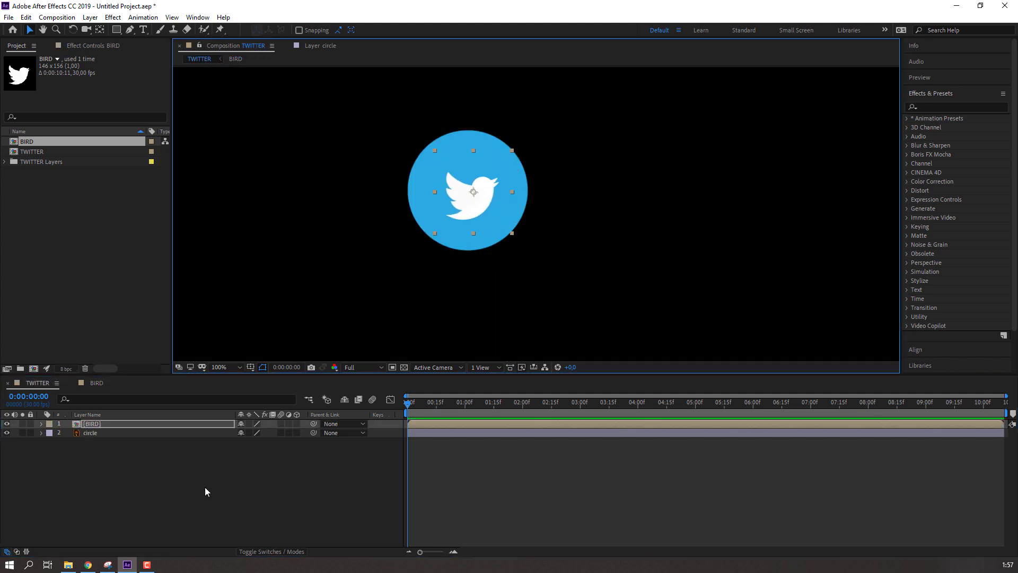
- Hide the BIRD layer, reveal the circle's Position and Scale, and lower the circle to a Y position of about 906.7
left_click(6, 424)
left_click(97, 433)
scroll(444, 209, "down", 2)
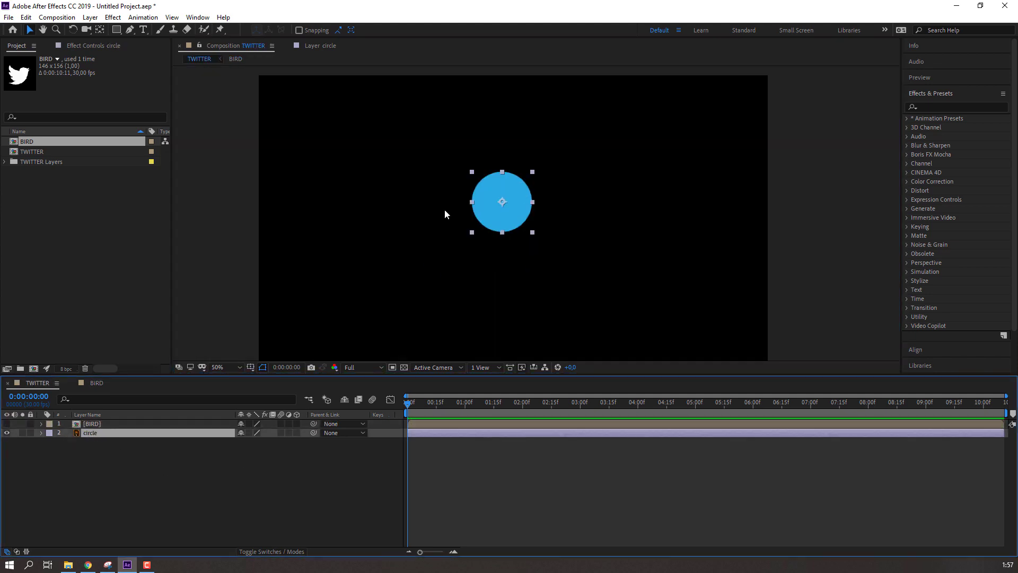
scroll(469, 228, "down", 2)
scroll(469, 228, "up", 2)
scroll(441, 311, "down", 2)
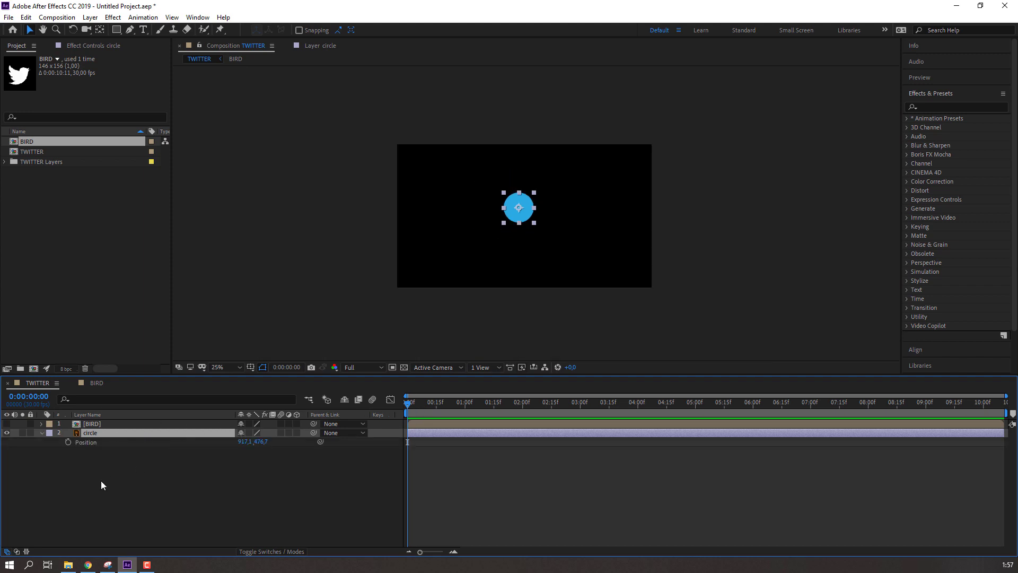
key("shift+s")
left_click_drag(262, 444, 505, 425)
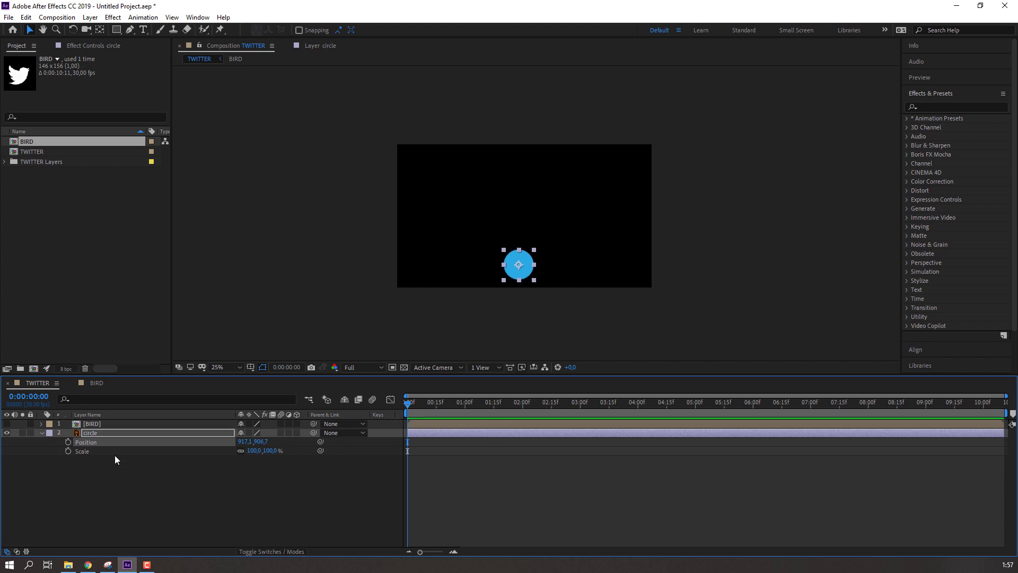
- Enable Position and Scale keyframing for the circle layer at 0:00:00:00
left_click(68, 451)
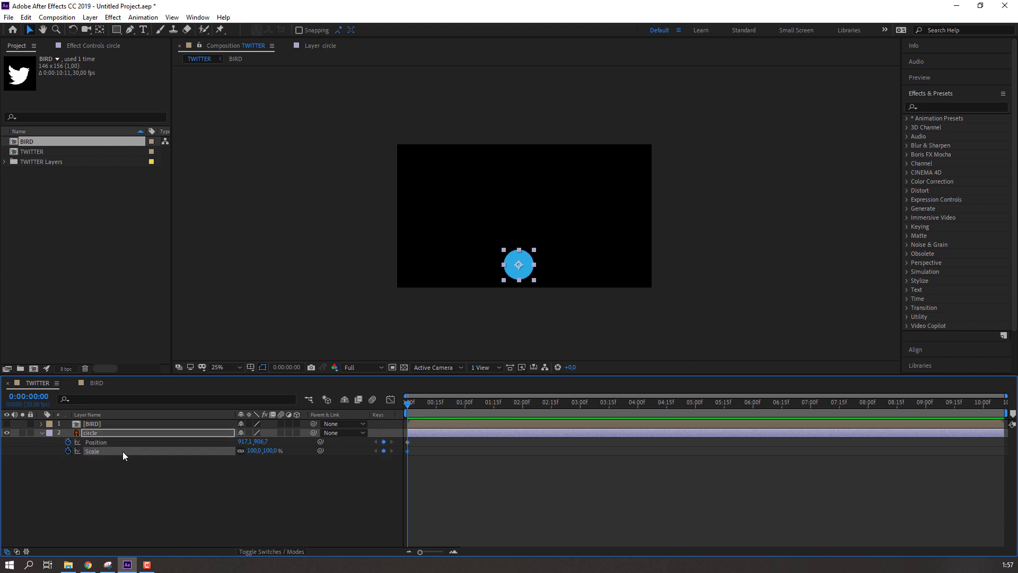
left_click(251, 451)
left_click(404, 406)
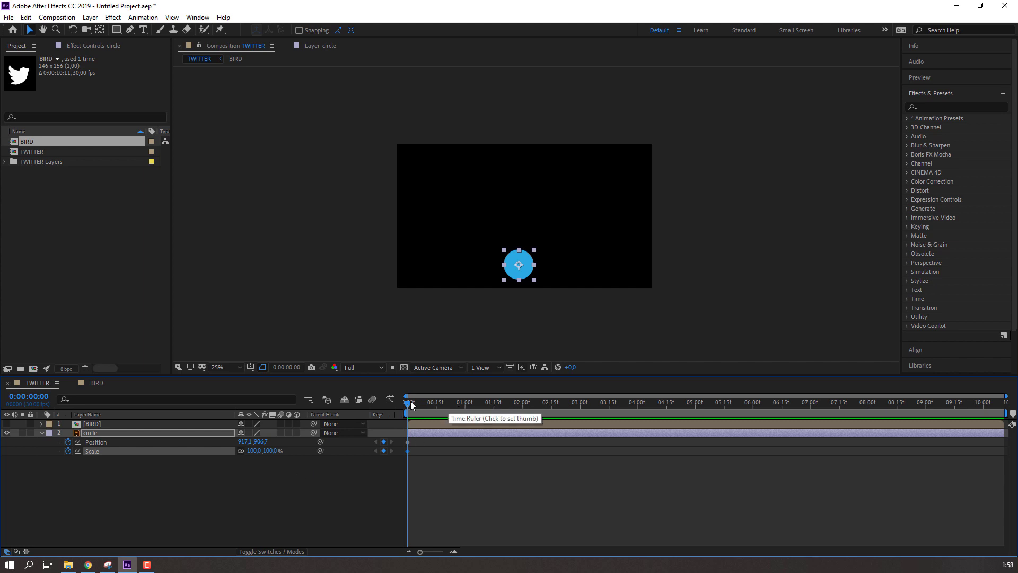
- At 0:00:00:20, keyframe the circle higher at a Y position of about 456.7
left_click_drag(409, 403, 427, 403)
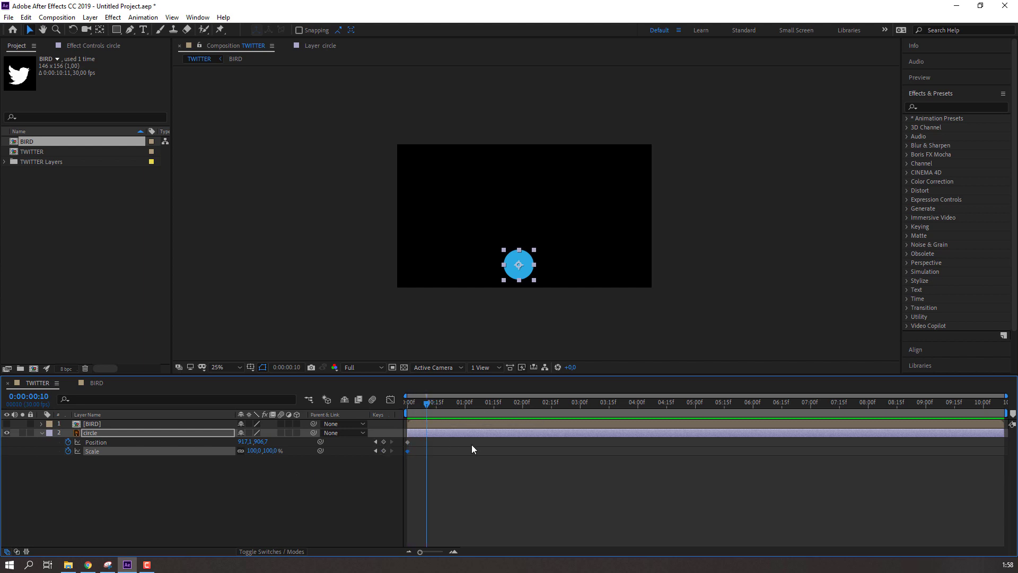
left_click(250, 499)
key("shift+Page_Down")
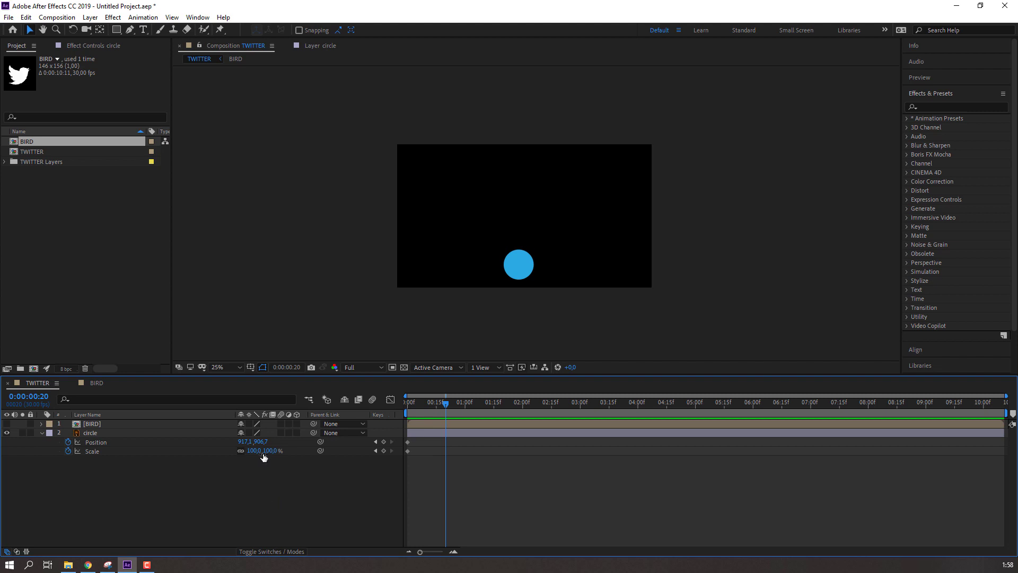
left_click_drag(263, 447, 59, 449)
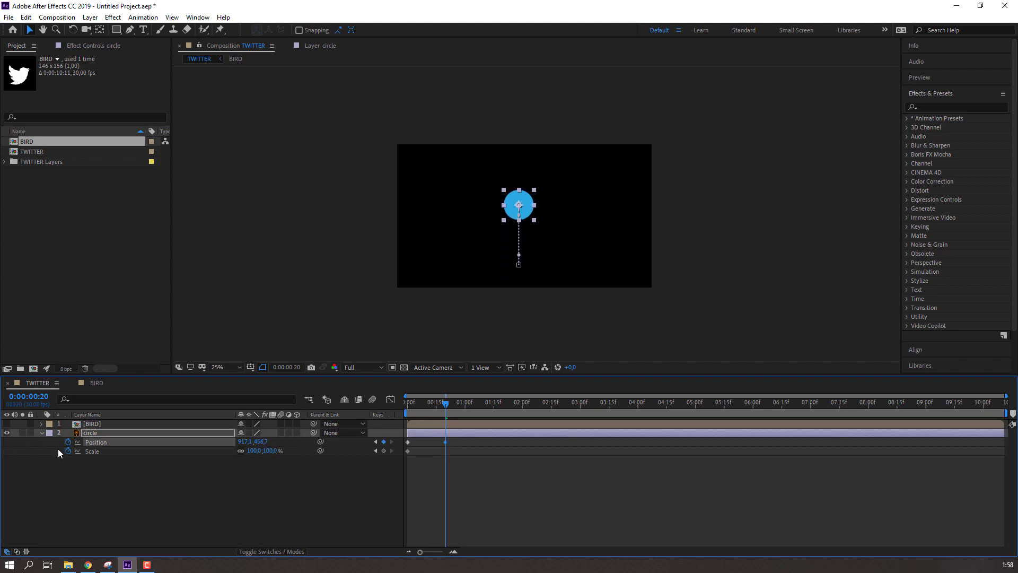
- Return to 0:00:00:00 and set the circle's Scale to 0%
key("Home")
left_click(253, 451)
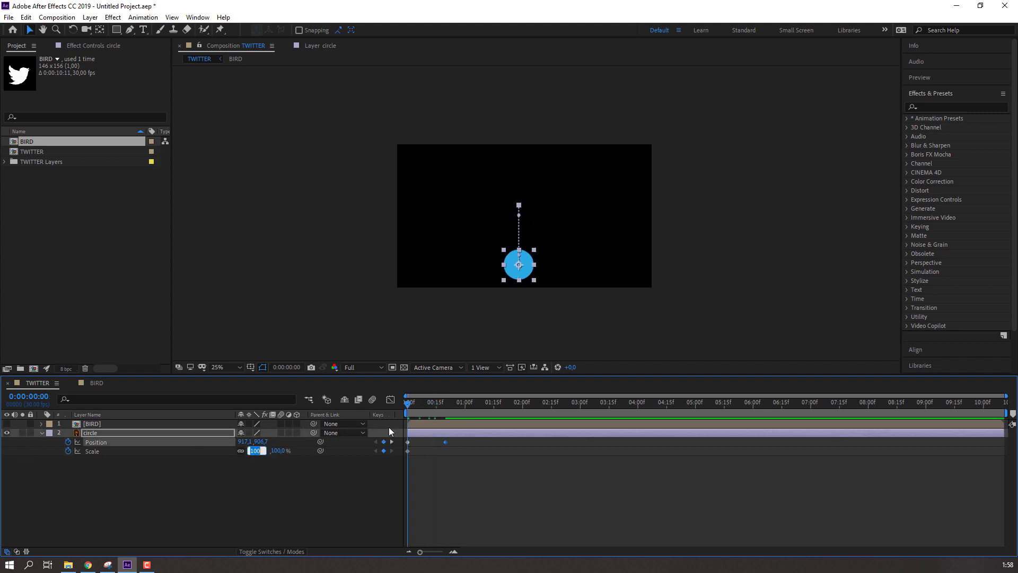
left_click_drag(411, 403, 378, 405)
left_click(243, 464)
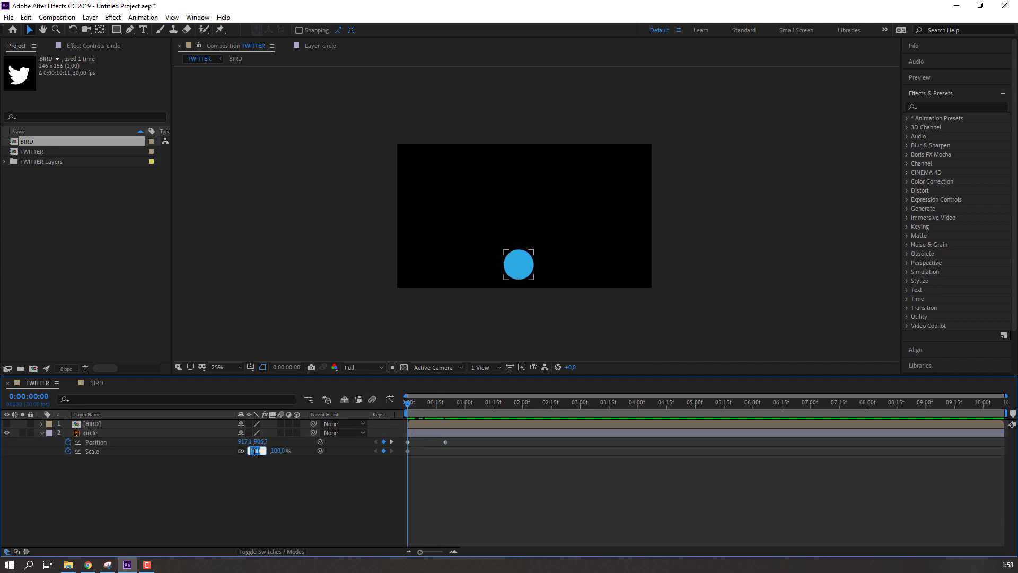
left_click(298, 456)
left_click(101, 433)
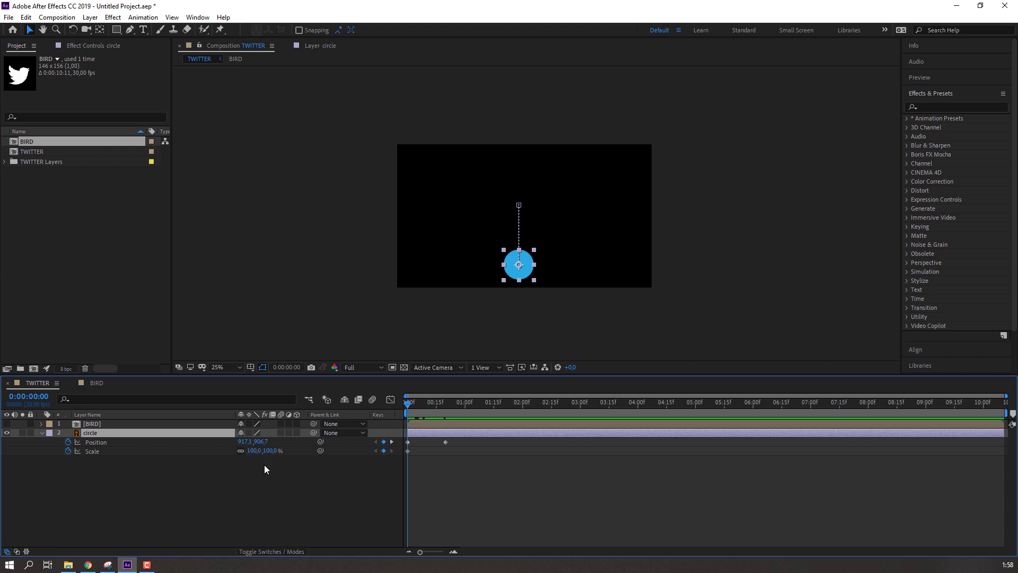
left_click(255, 450)
type("0")
key("Return")
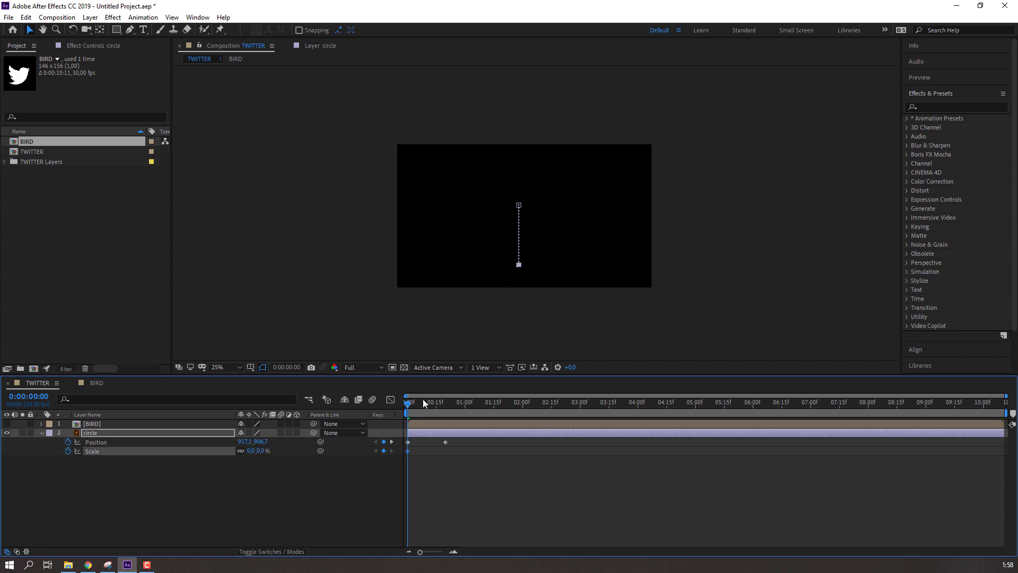
- At 0:00:00:20, set the circle's Scale to 100% and preview the animation
left_click_drag(422, 399, 445, 407)
type("100")
key("Return")
left_click(511, 457)
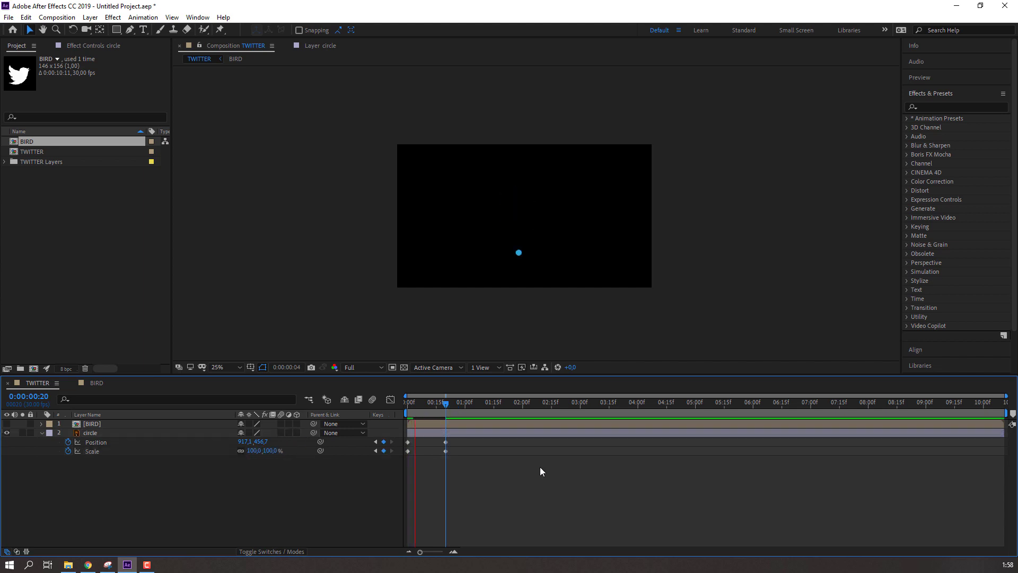
- Apply Easy Ease to all of the circle's Position and Scale keyframes
left_click_drag(456, 440, 405, 450)
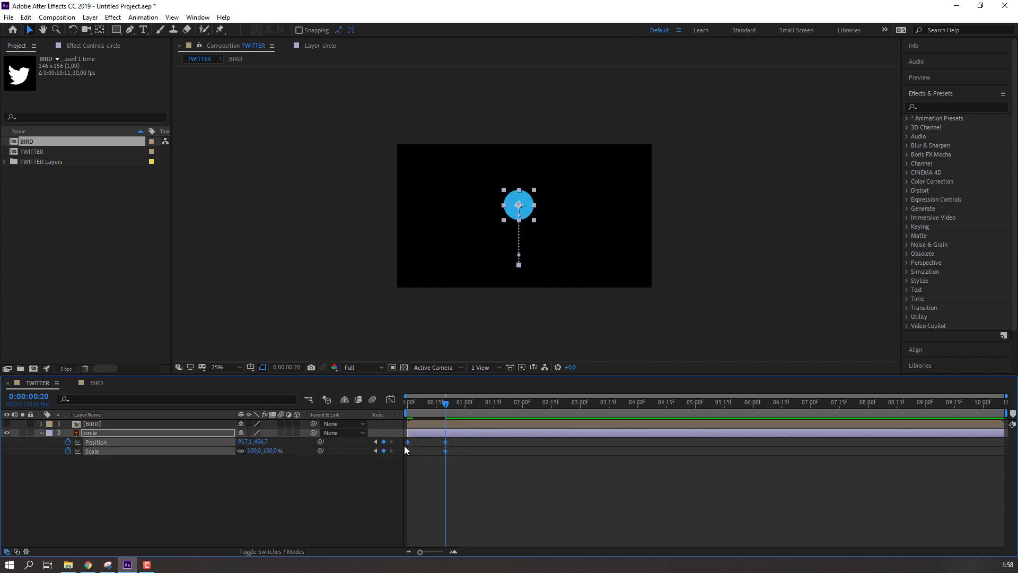
right_click(405, 443)
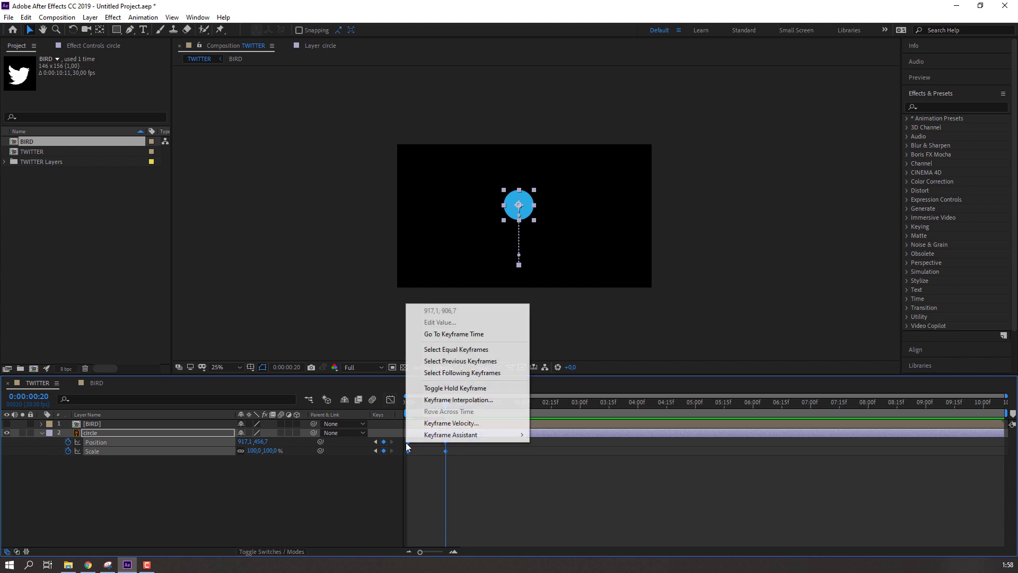
mouse_move(466, 432)
left_click(556, 469)
left_click(496, 472)
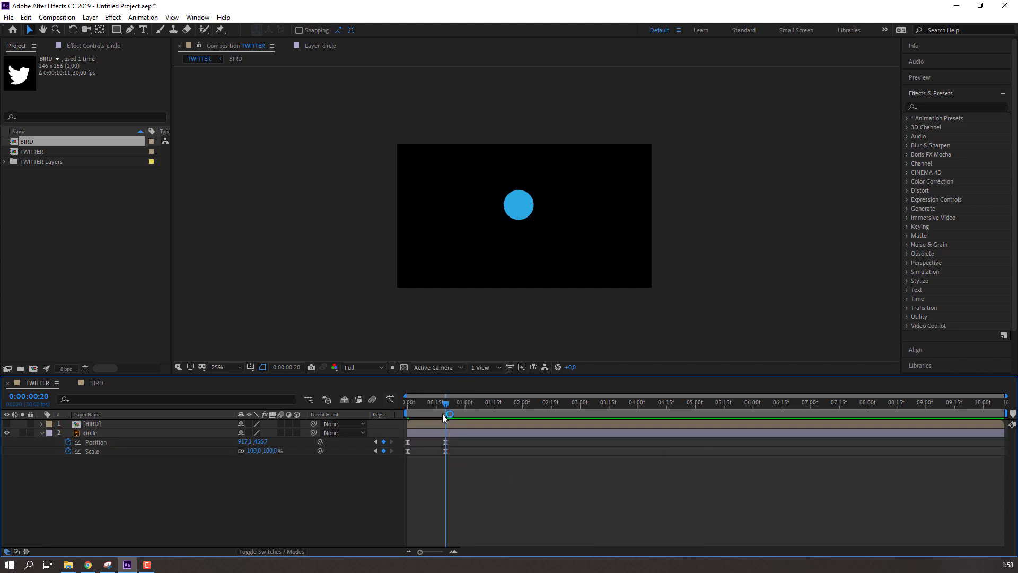
- Raise the circle's Position keyframe at 0:00:00:20 to a Y value of about 357.7
left_click_drag(267, 444, 197, 440)
key("ctrl+z")
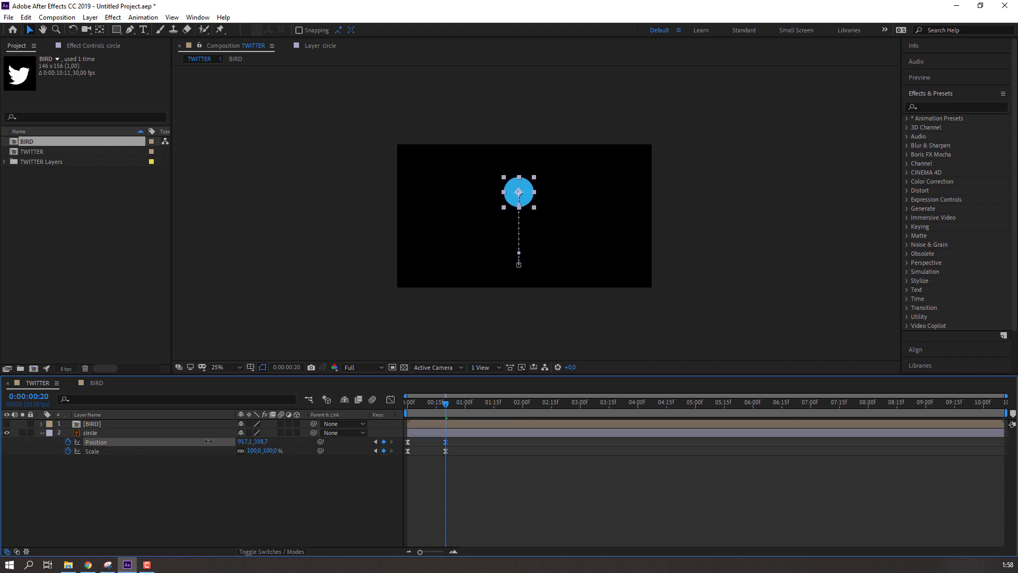
- Add two bounce Position keyframes to the circle, at Y about 440.7 and then Y about 403.7 at 0:00:01:01, and preview them
left_click_drag(445, 404, 447, 403)
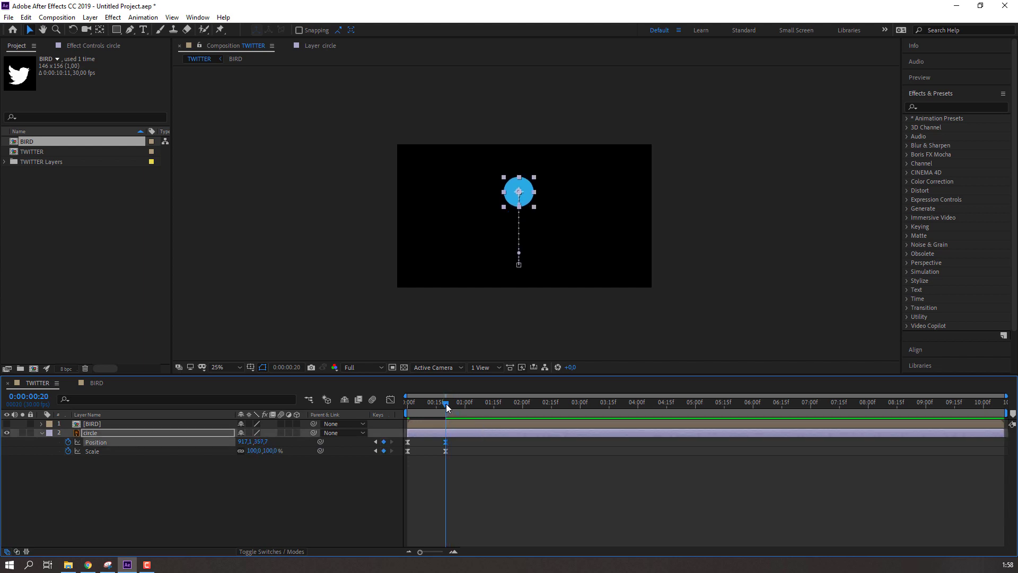
key("space")
mouse_move(260, 445)
left_mouse_down()
mouse_move(312, 435)
mouse_move(249, 441)
left_mouse_up()
key("Page_Down")
key("Page_Down")
key("Page_Down")
key("Page_Down")
key("Page_Down")
left_click(237, 476)
key("space")
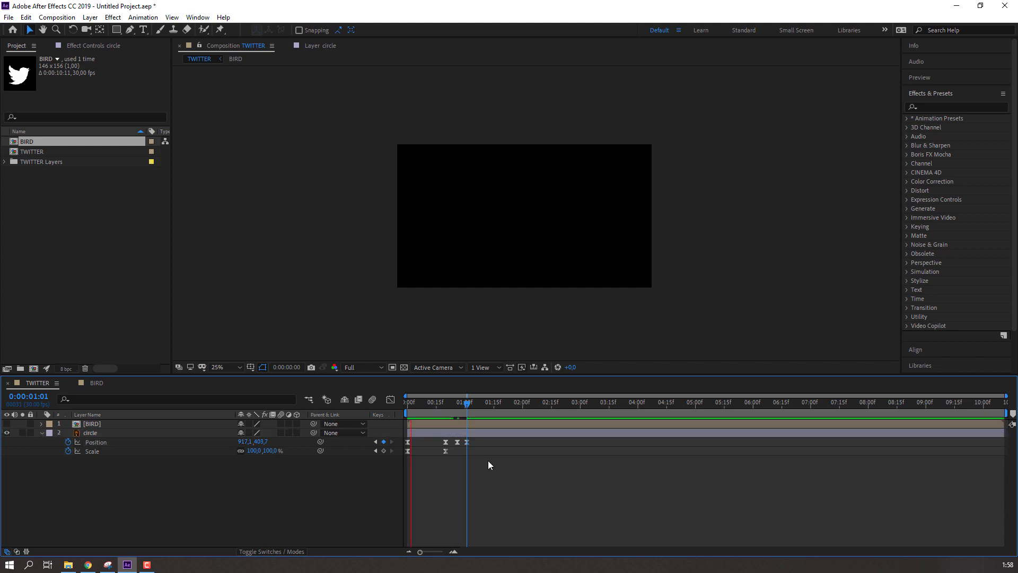
- Shift the circle's Position and Scale keyframes after the first ones earlier in time and preview the faster bounce
mouse_move(492, 438)
left_mouse_down()
mouse_move(428, 449)
mouse_move(443, 442)
left_mouse_up()
left_click(456, 459)
key("space")
key("space")
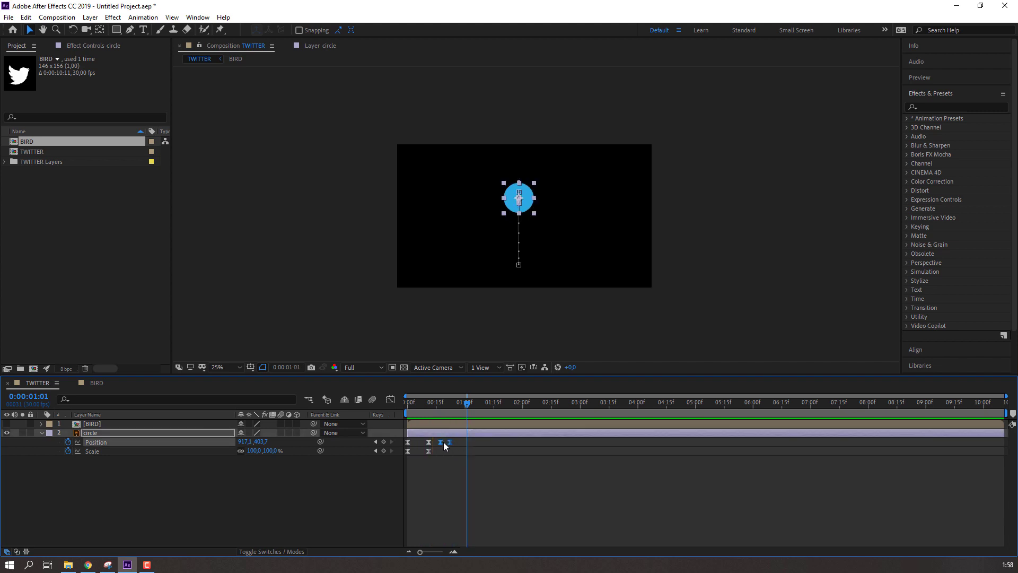
- Spread the circle's last two Position keyframes further apart in time and preview the bounce
double_click(441, 443)
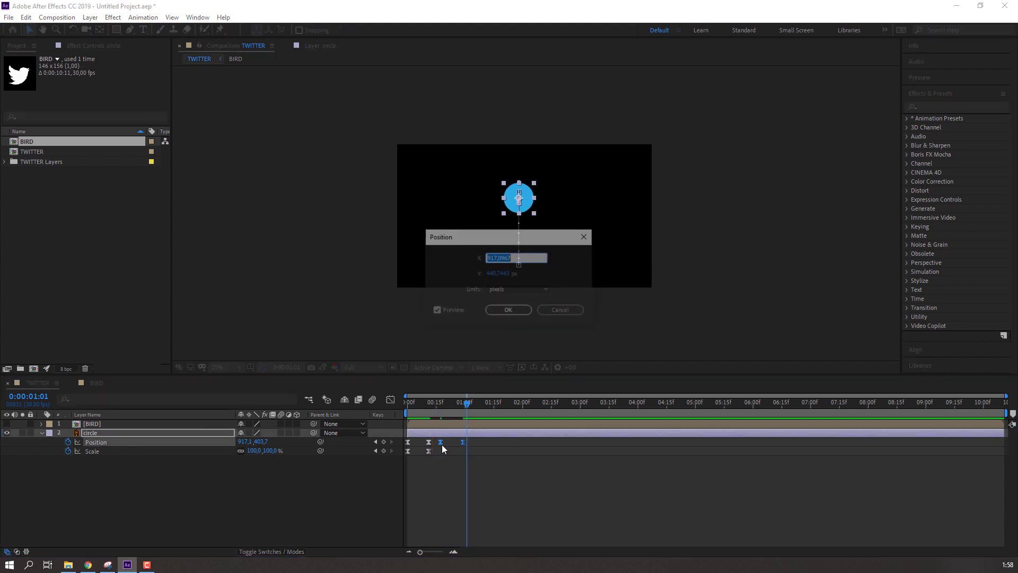
key("Escape")
left_click(434, 460)
left_click_drag(441, 443, 399, 450)
left_click(450, 460)
key("space")
key("space")
- Reshape the speed curve of the circle's first Position rise so it peaks at about frame 7, and preview it
left_click(390, 399)
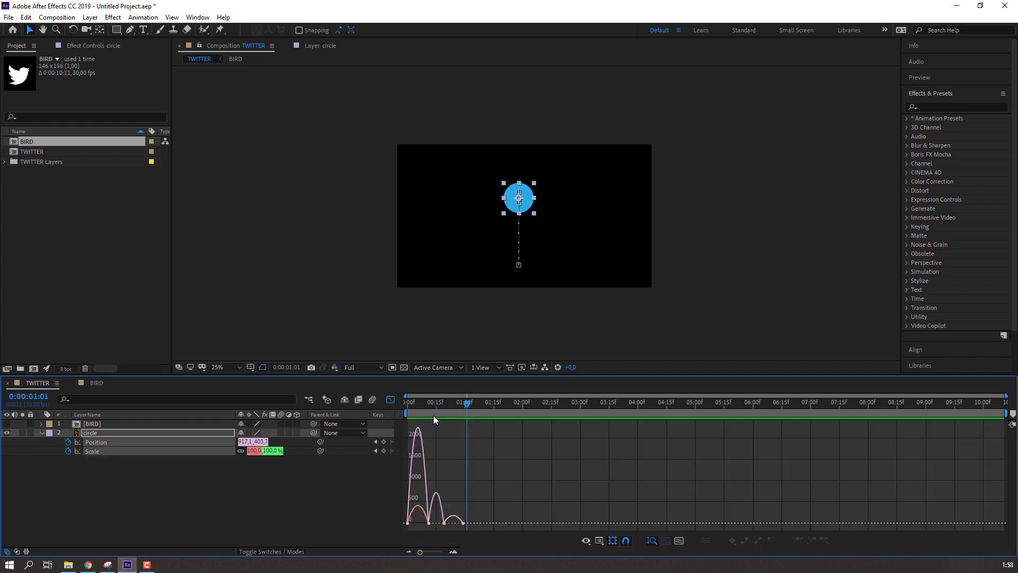
left_click(199, 479)
left_click(99, 444)
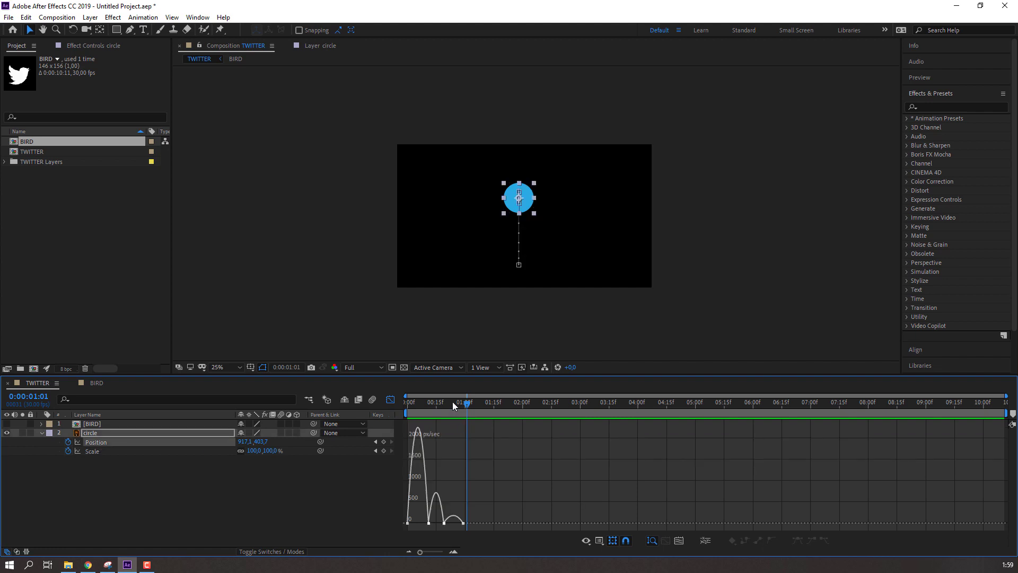
left_click_drag(451, 403, 405, 406)
key("equal")
key("equal")
mouse_move(422, 513)
left_mouse_down()
mouse_move(391, 529)
mouse_move(433, 523)
left_mouse_up()
key("space")
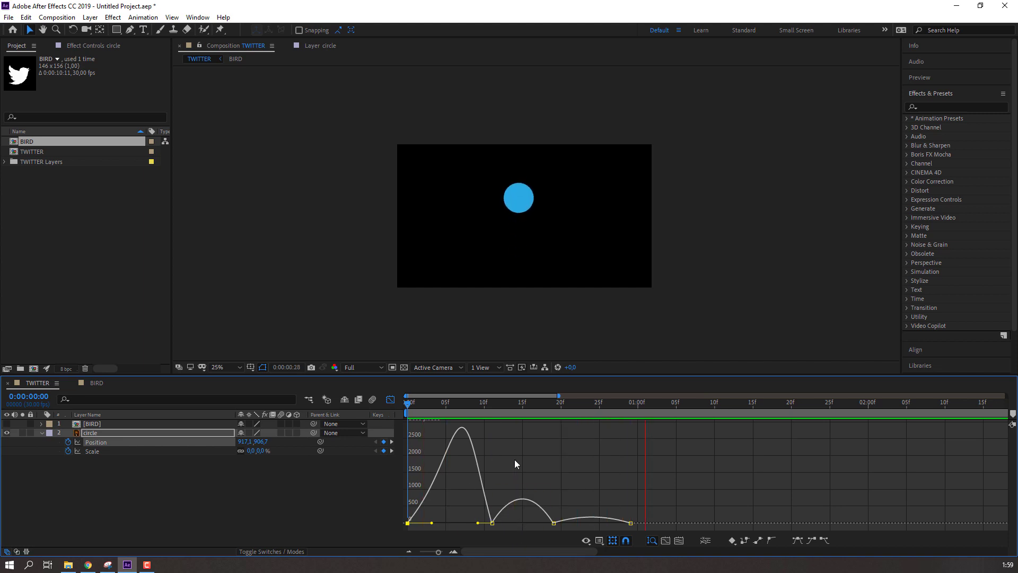
key("space")
- Try to skew the circle's Position speed curve between frames 11 and 19 toward its end, and preview the bounce
left_click(521, 523)
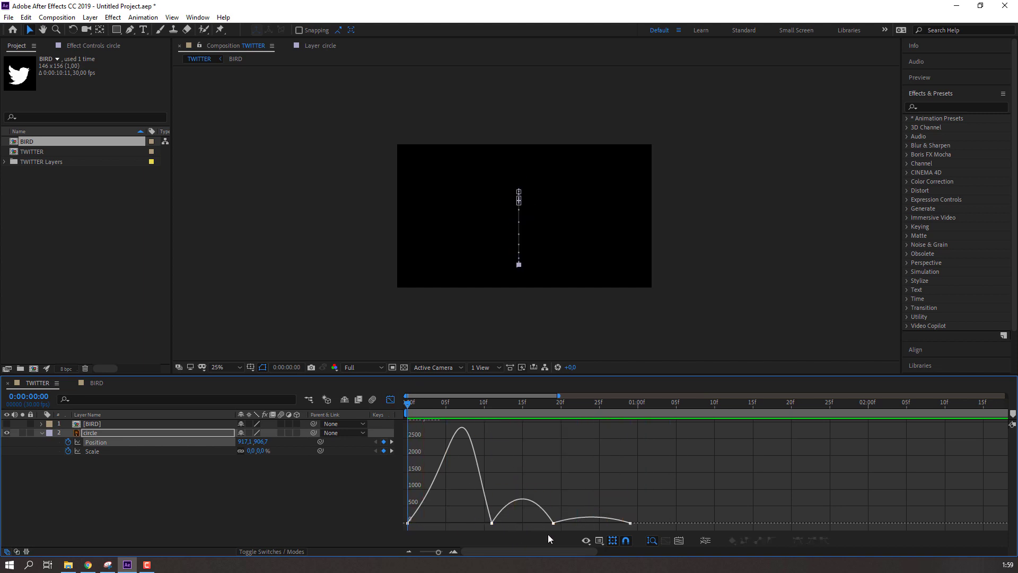
double_click(563, 520)
left_click_drag(543, 523, 533, 523)
left_click(566, 486)
key("space")
key("space")
left_click(553, 523)
left_click_drag(535, 523, 506, 523)
key("space")
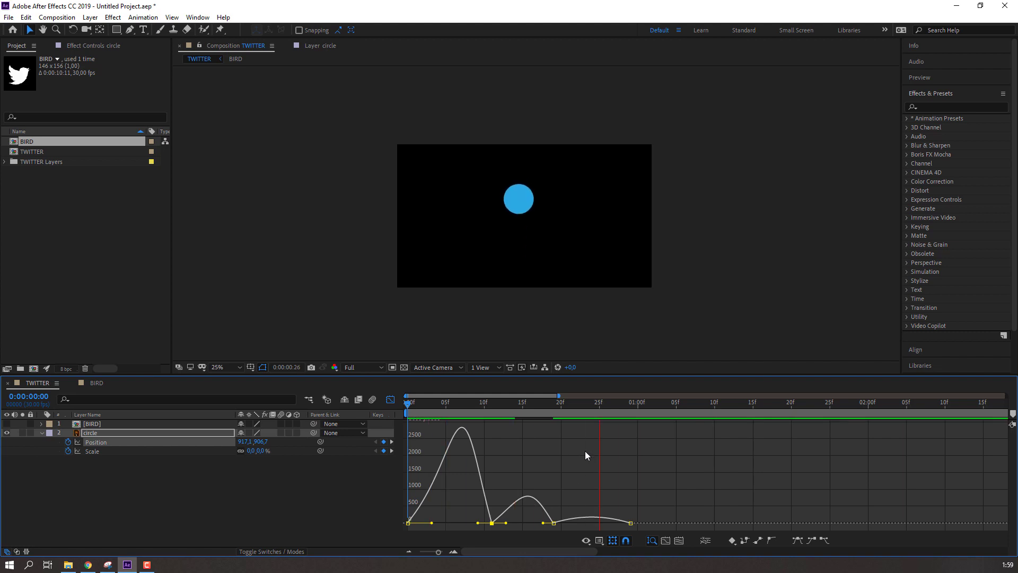
key("space")
- Try a shorter outgoing ease on the frame 11 Position keyframe, undo the second bounce's easing changes, and preview again
left_click(503, 524)
mouse_move(502, 517)
left_mouse_down()
mouse_move(469, 531)
mouse_move(501, 523)
left_mouse_up()
key("space")
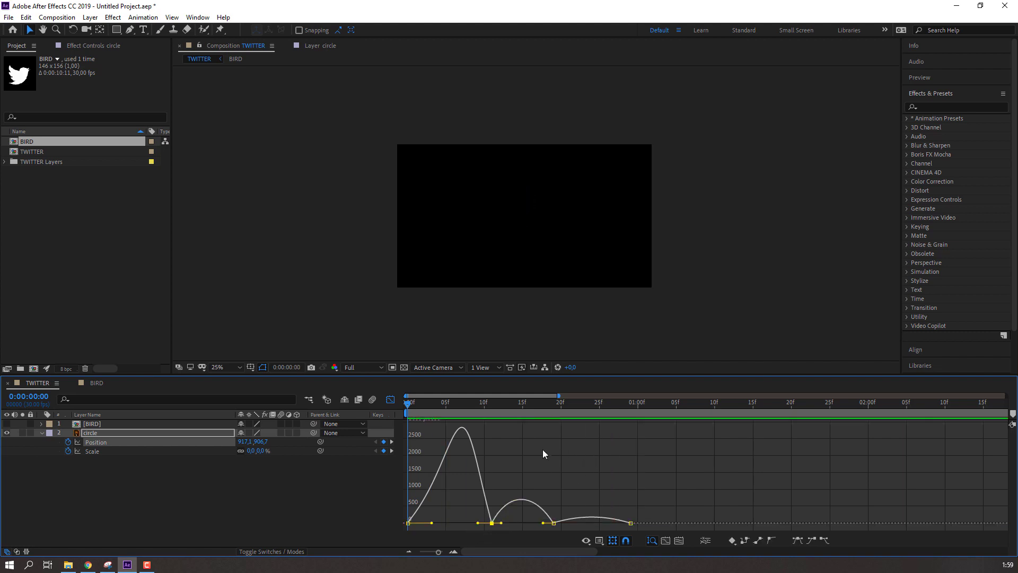
key("space")
key("ctrl+z")
key("ctrl+z")
left_click(526, 466)
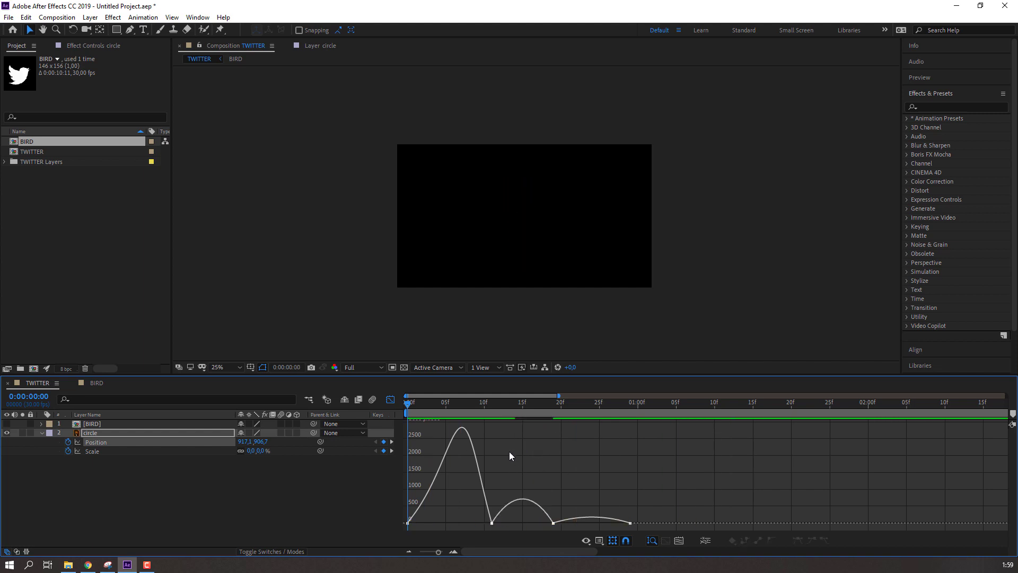
key("space")
key("space")
key("space")
- Leave the graph view and set the circle's Scale to 110% at 0:00:00:11
left_click(391, 400)
left_click(439, 407)
left_click_drag(451, 405, 494, 420)
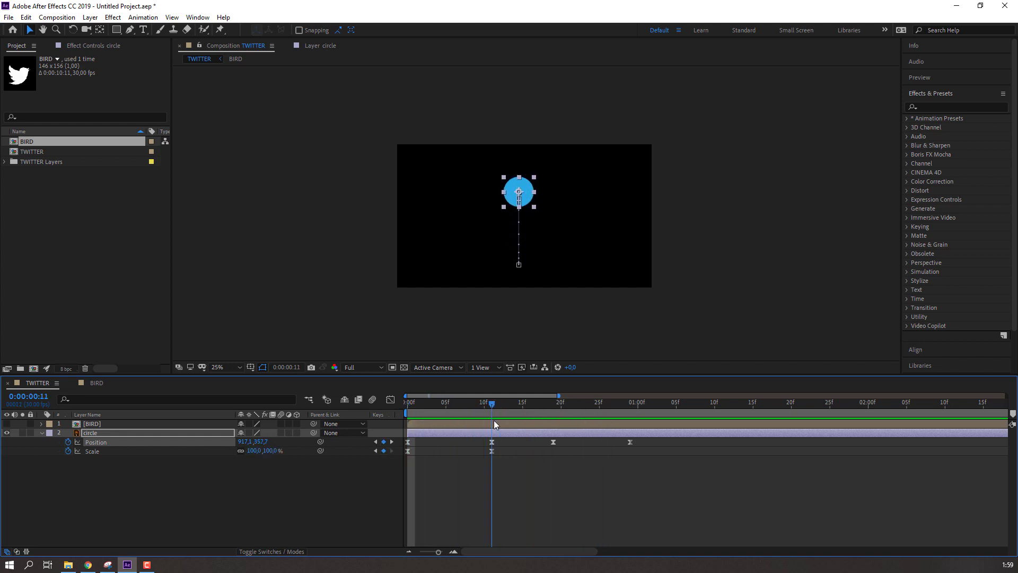
left_click(256, 489)
left_click(255, 450)
type("110")
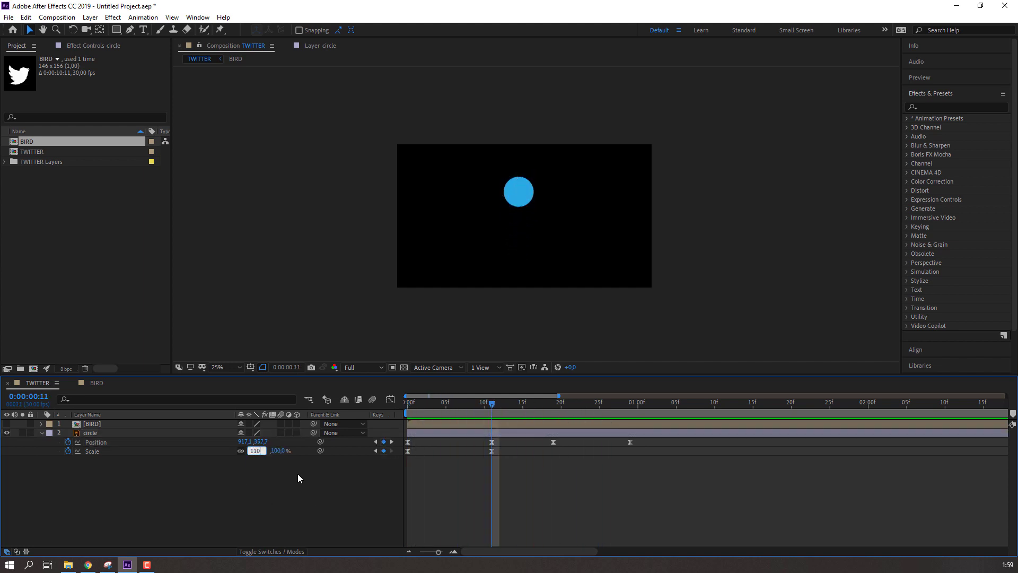
key("Return")
- Add a 100% Scale keyframe to the circle at 0:00:00:19 and preview the animation
left_click_drag(494, 405, 553, 404)
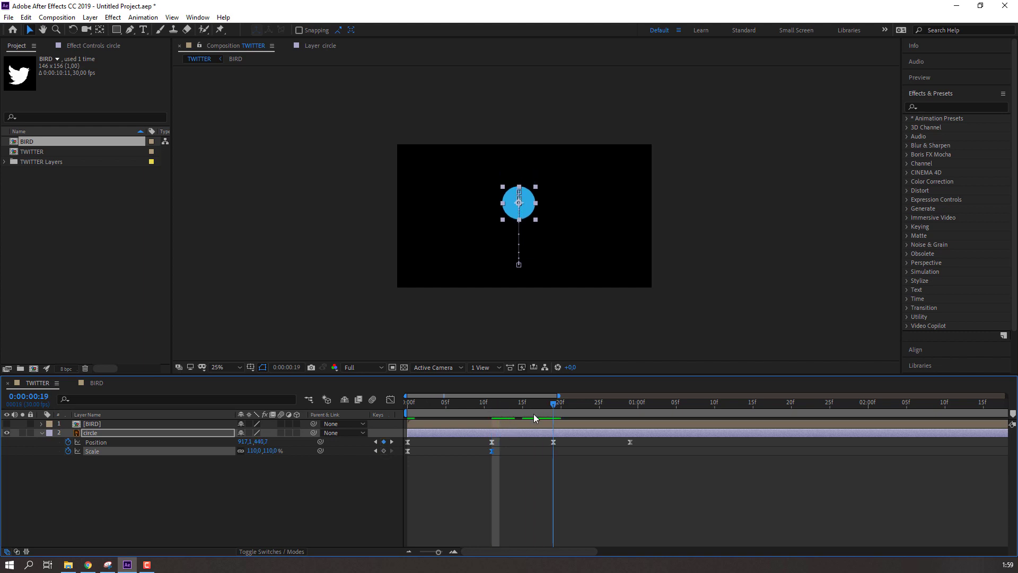
left_click(256, 450)
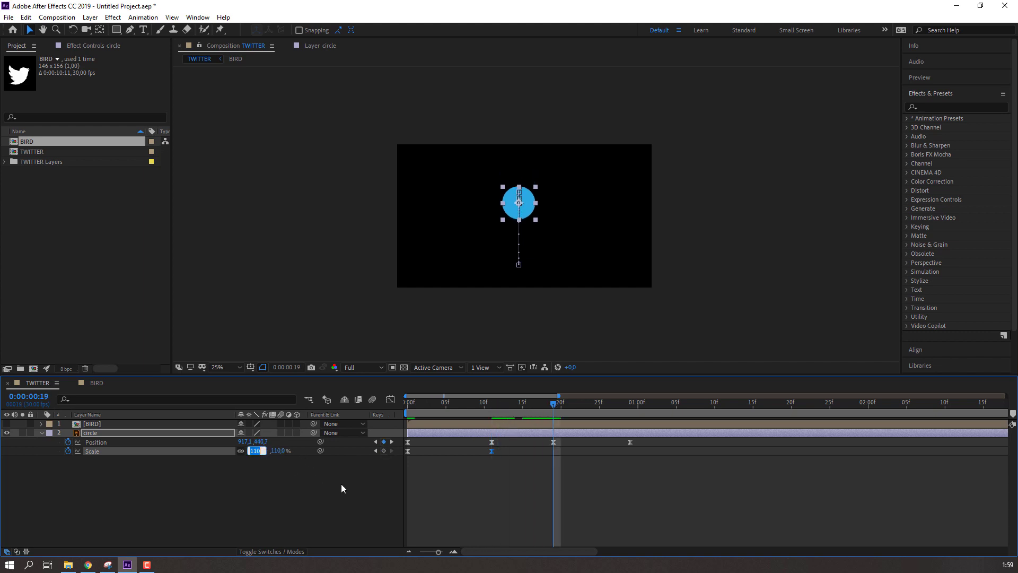
type("100")
key("Return")
left_click(492, 513)
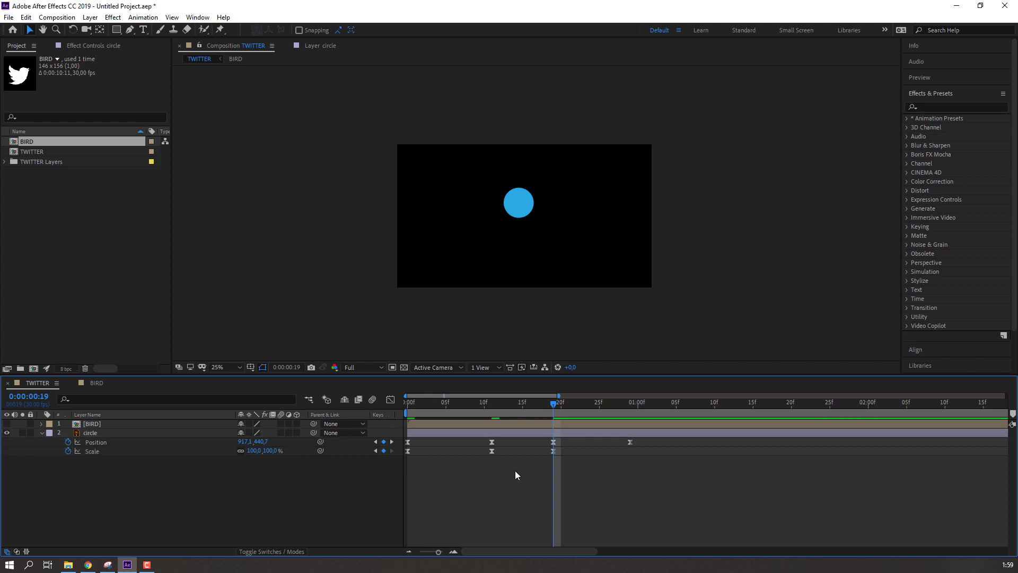
key("space")
- Try the circle's last Scale keyframe at about 0:00:00:22, return it to 0:00:00:19, and preview both timings
left_click_drag(554, 452, 577, 450)
left_click(583, 484)
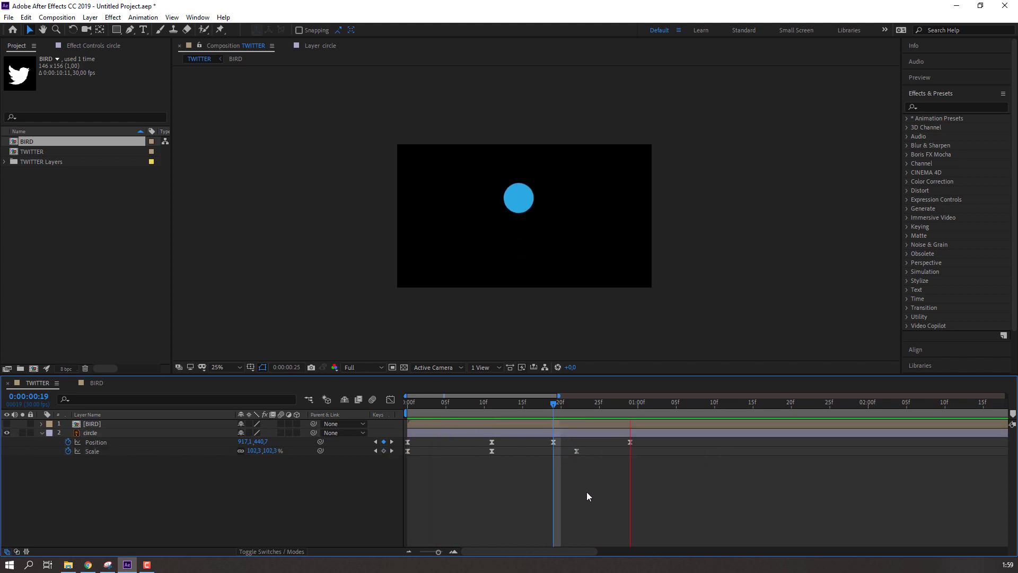
key("space")
left_click_drag(576, 452, 554, 452)
key("space")
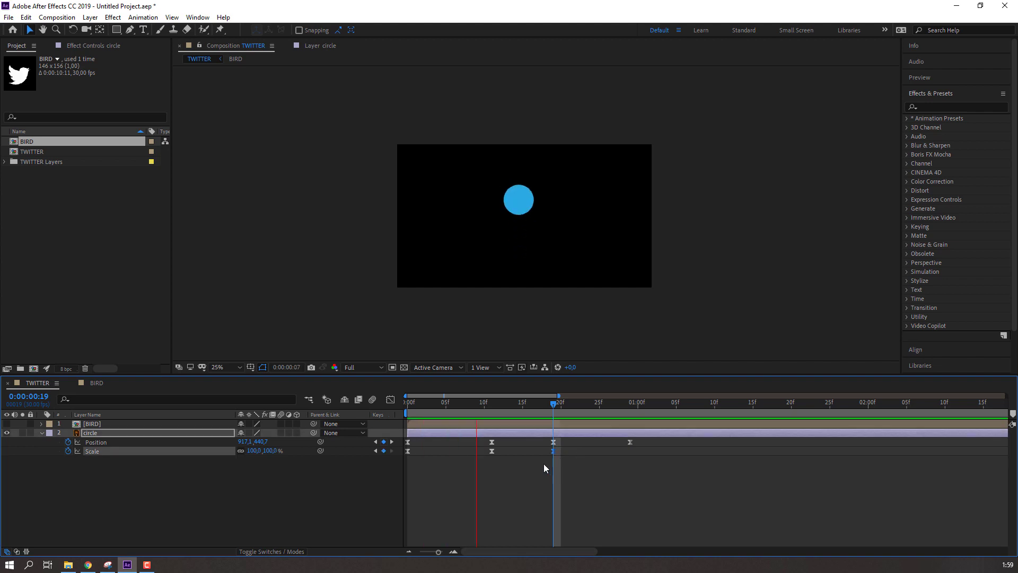
- At 0:00:00:29, make the BIRD layer visible and move the bird up to the centre of the circle
left_click(226, 367)
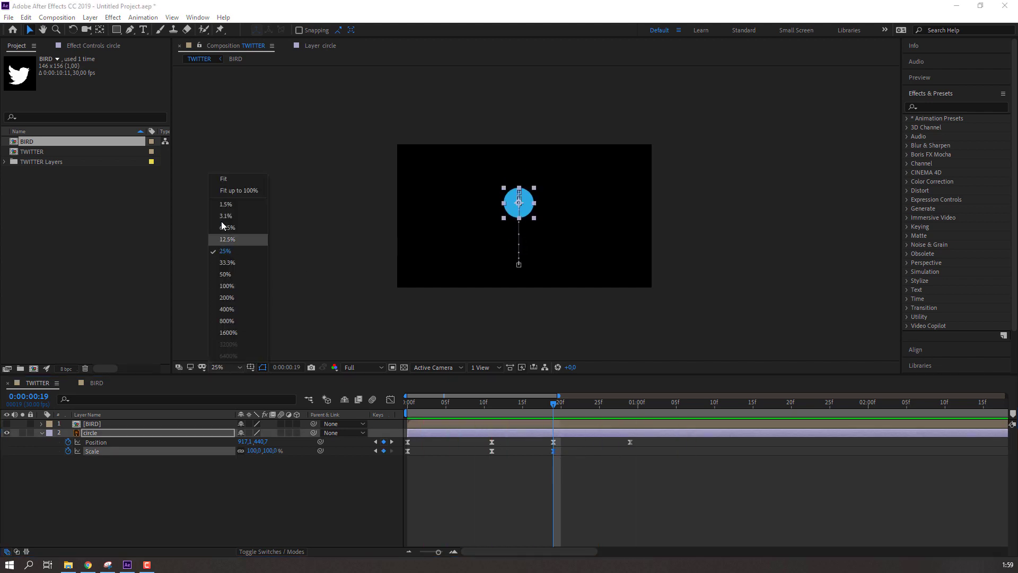
left_click(238, 191)
left_click_drag(414, 403, 627, 399)
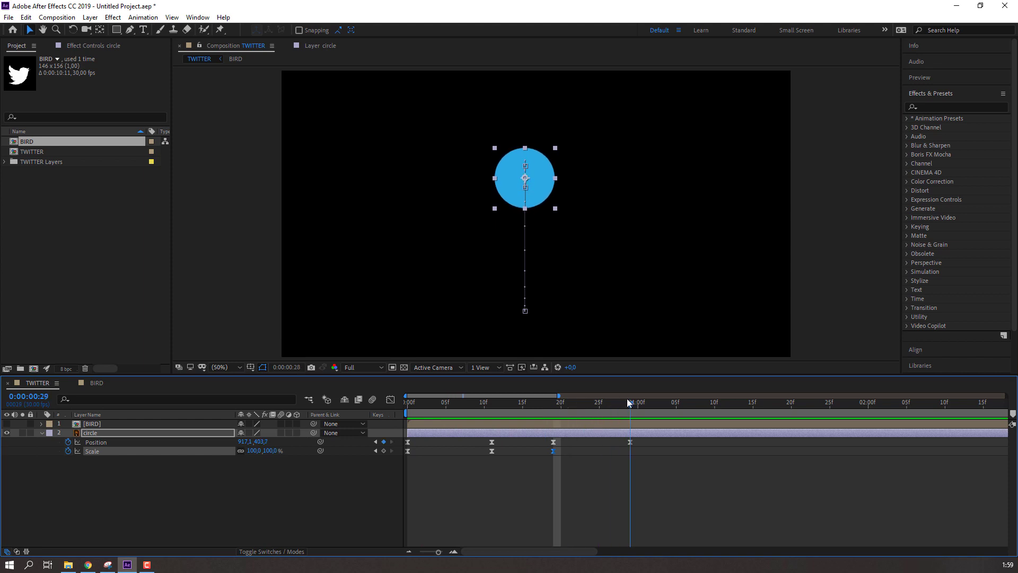
left_click(92, 425)
left_click(11, 425)
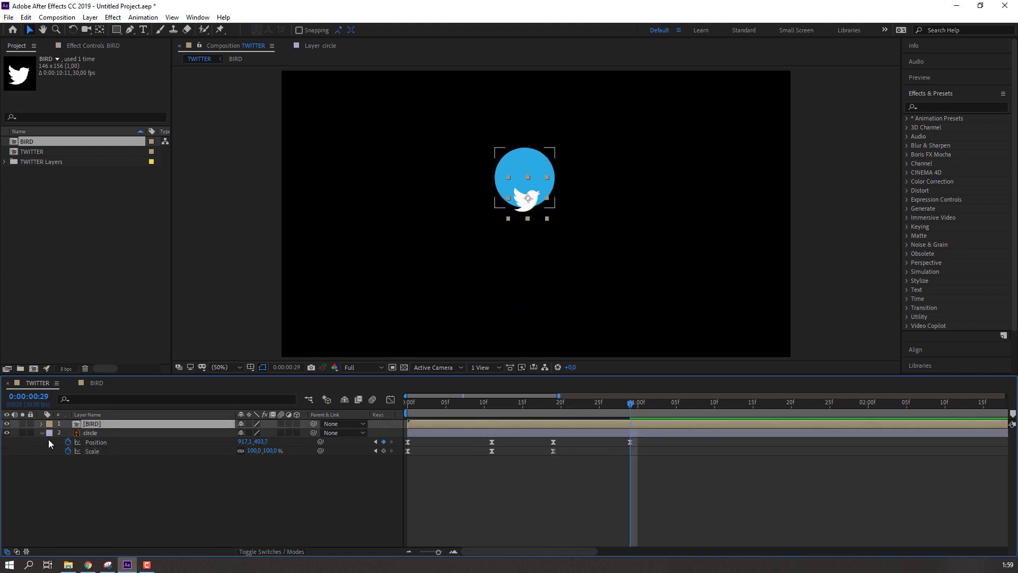
left_click_drag(522, 204, 523, 181)
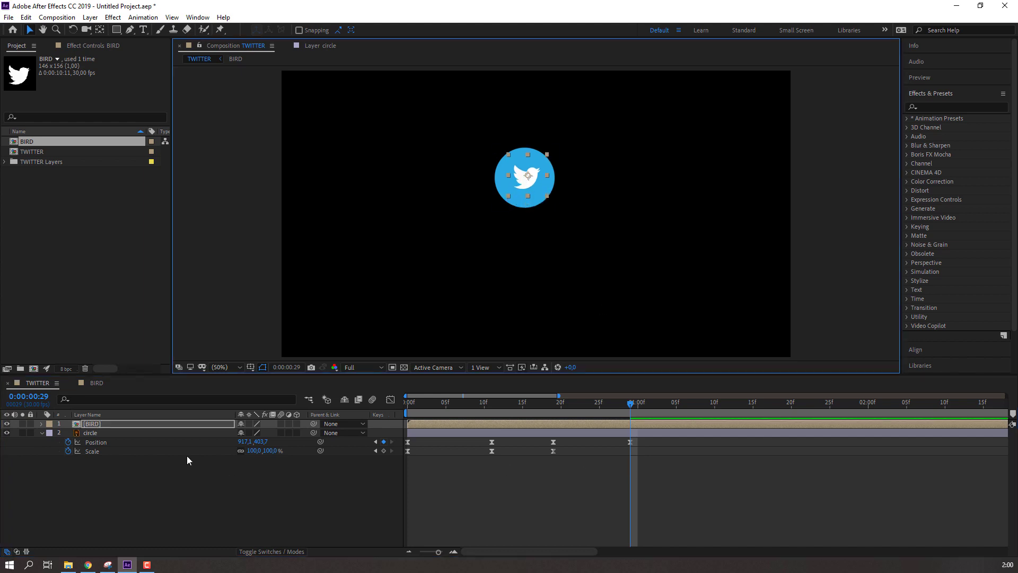
- Duplicate the circle layer and place the copy above the BIRD layer
left_click(42, 433)
left_click(108, 434)
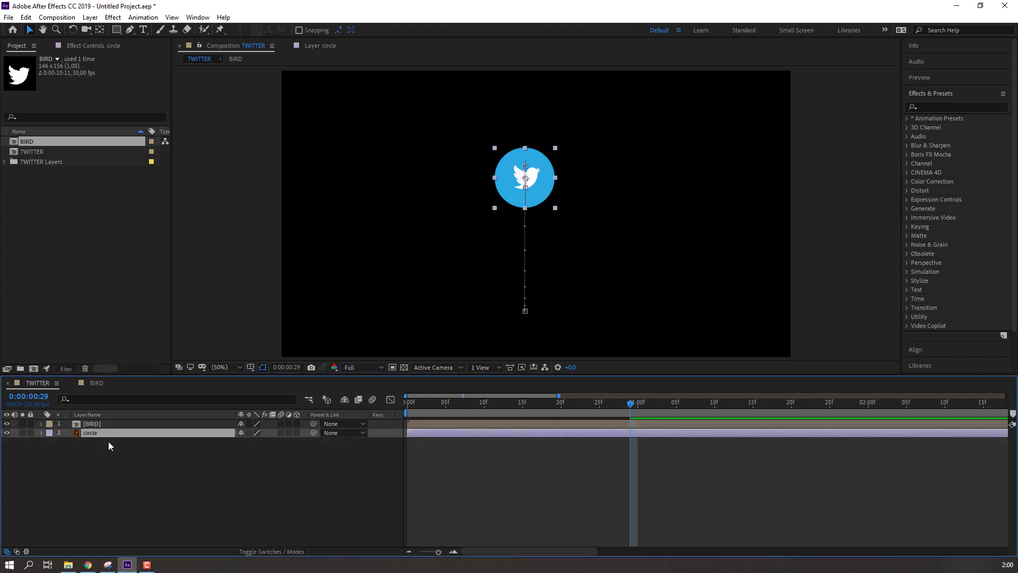
key("ctrl+d")
left_click_drag(87, 434, 89, 422)
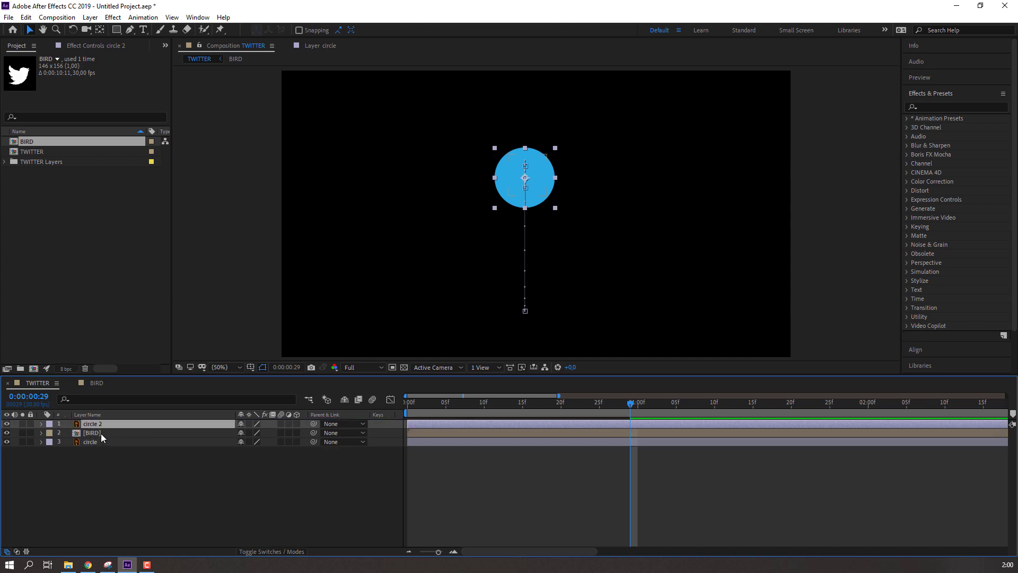
- Set the BIRD layer's track matte to Alpha, using the circle copy above it as the matte
left_click(101, 434)
left_click(273, 551)
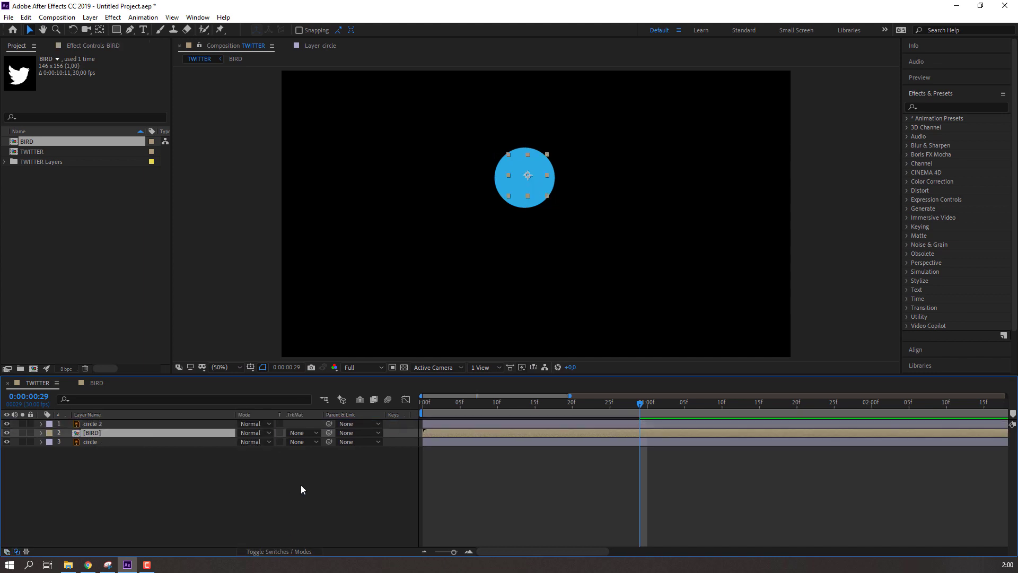
left_click(309, 434)
left_click(308, 460)
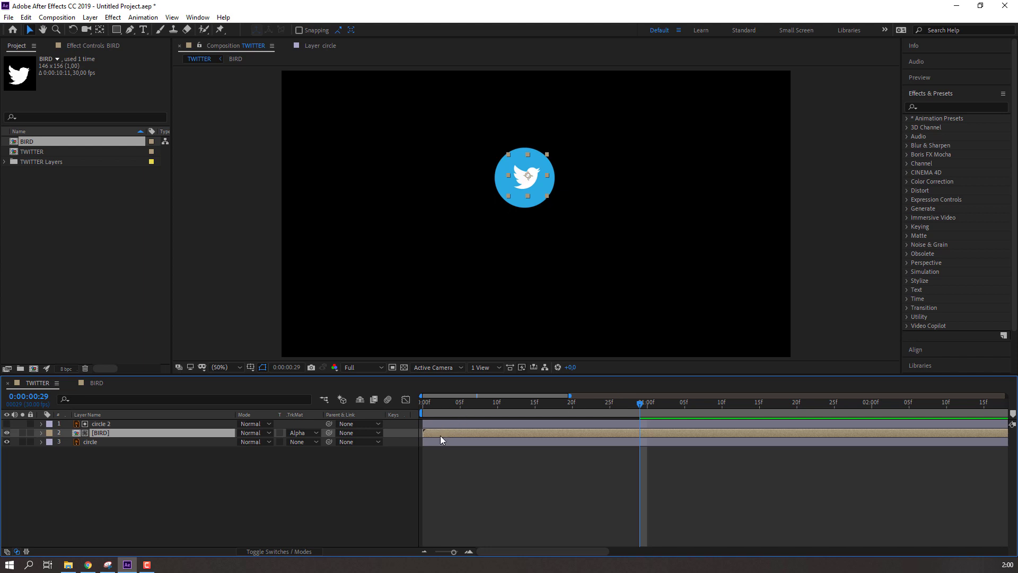
- Delay the start of the BIRD layer to about 0:00:01:09 and preview its appearance
left_click_drag(440, 439, 635, 439)
key("Home")
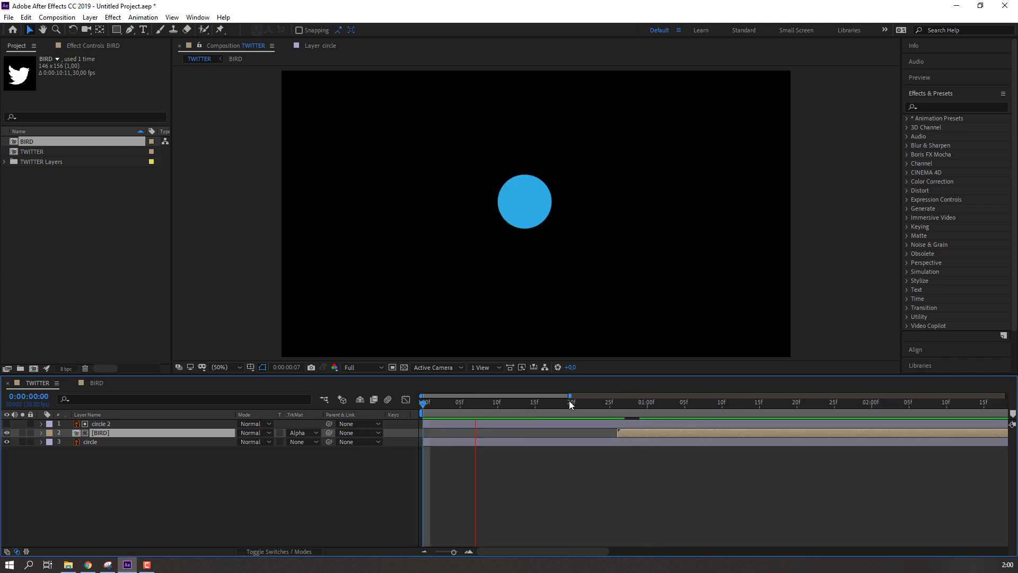
key("space")
scroll(579, 448, "down", 2)
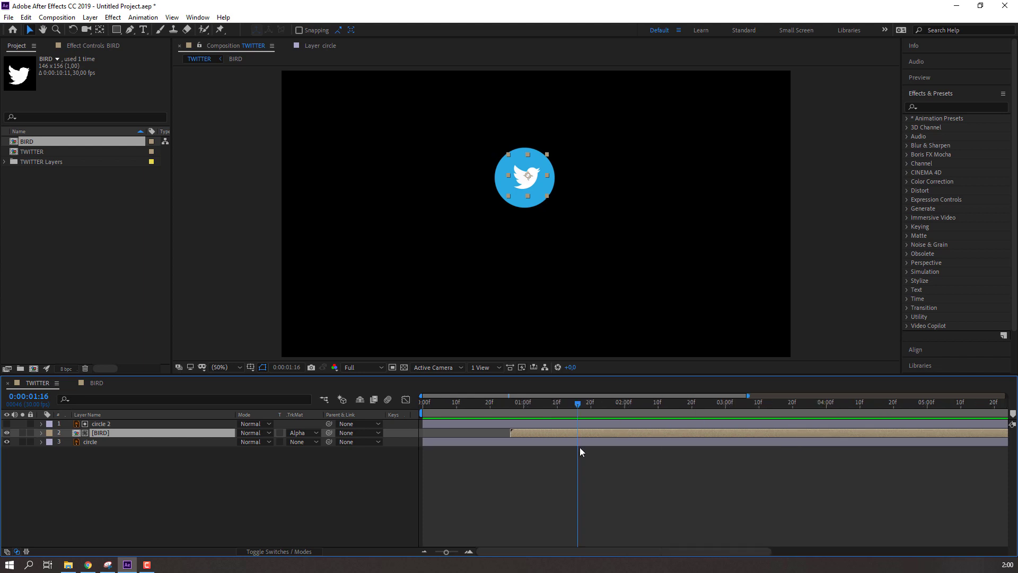
mouse_move(554, 434)
left_mouse_down()
mouse_move(673, 434)
mouse_move(565, 437)
left_mouse_up()
key("space")
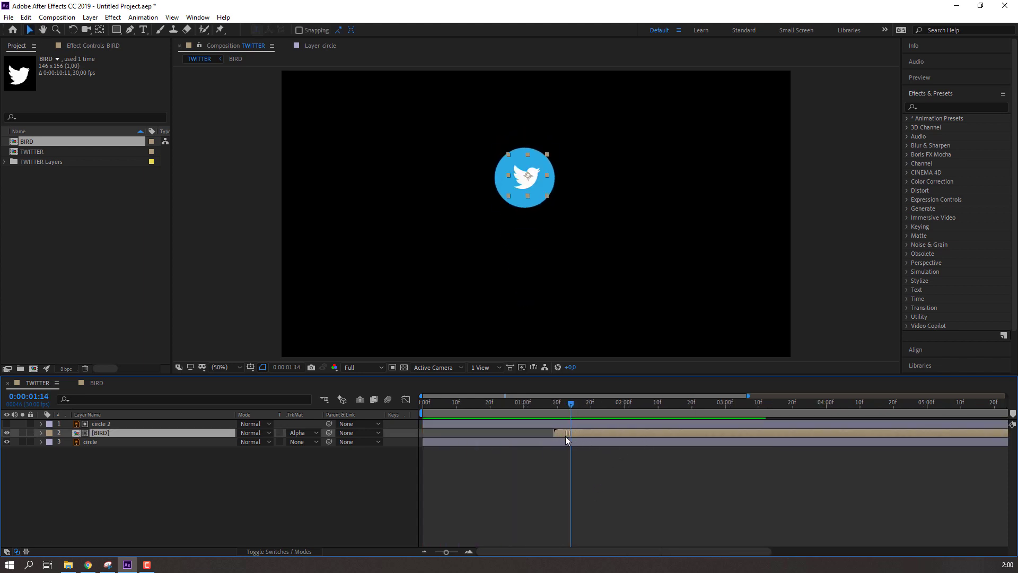
- Animate BIRD's Position from X 743 at 0:00:01:09 to X 927 at about 0:00:01:29, keeping Y at 393
left_click(555, 404)
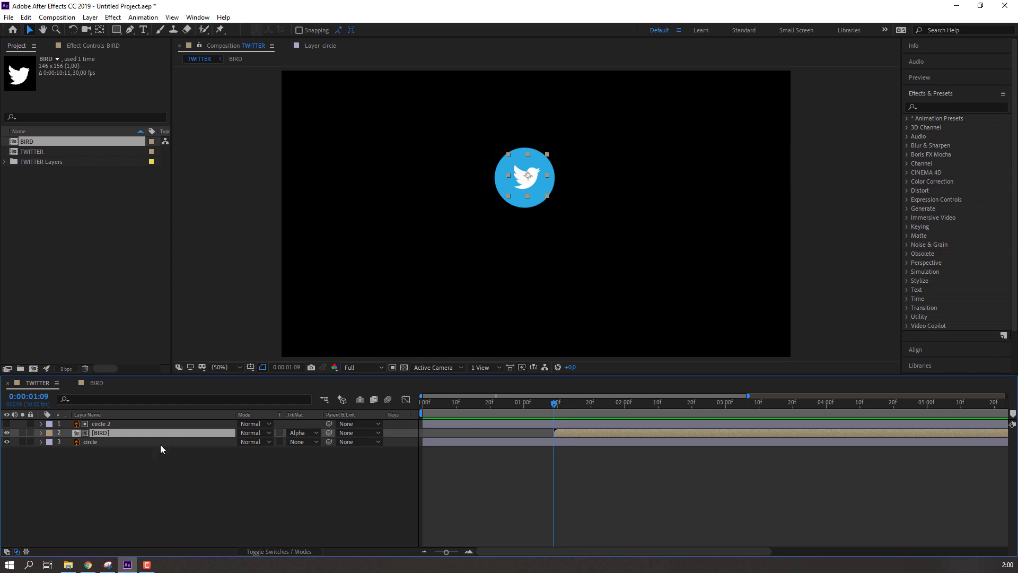
key("p")
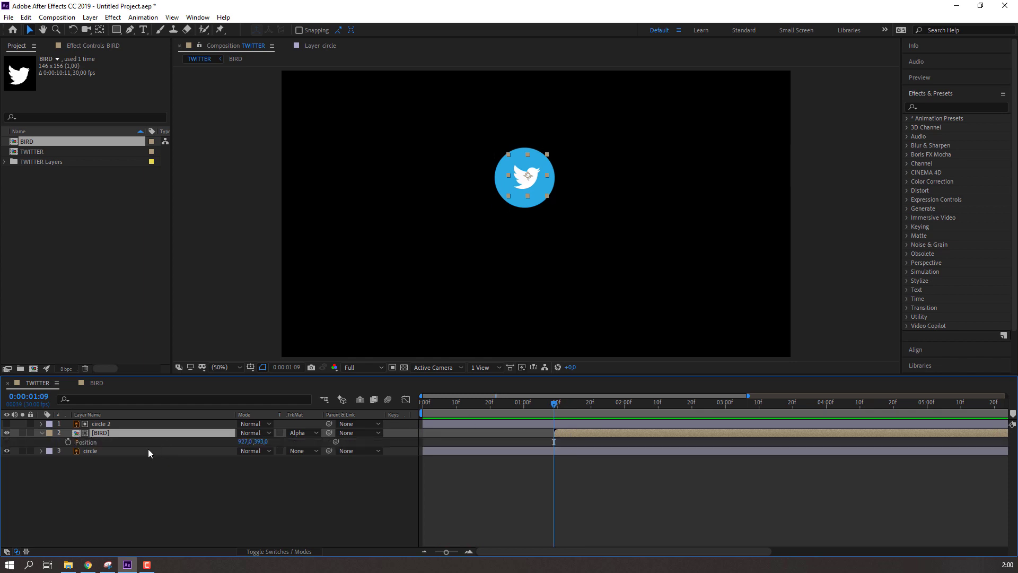
left_click(68, 442)
left_click_drag(555, 443, 621, 443)
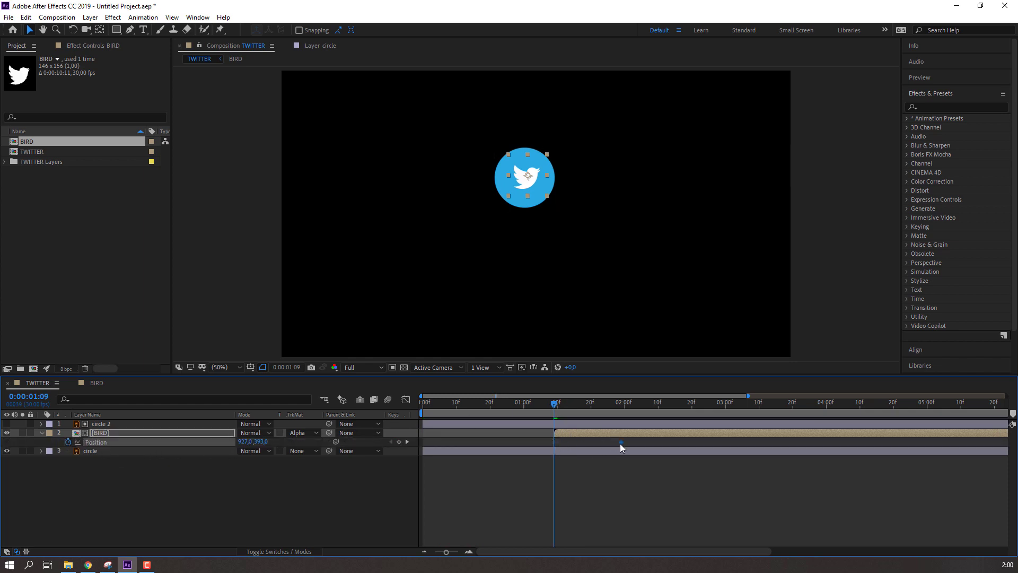
left_click_drag(244, 442, 146, 442)
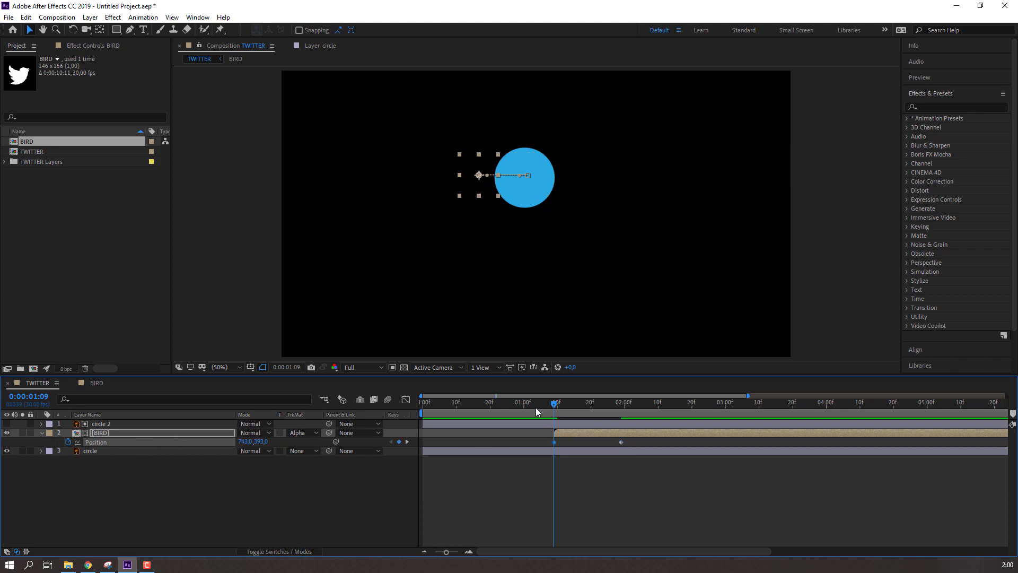
- Check the bird sliding into the circle and apply Easy Ease to its Position keyframes
left_click_drag(537, 411, 619, 406)
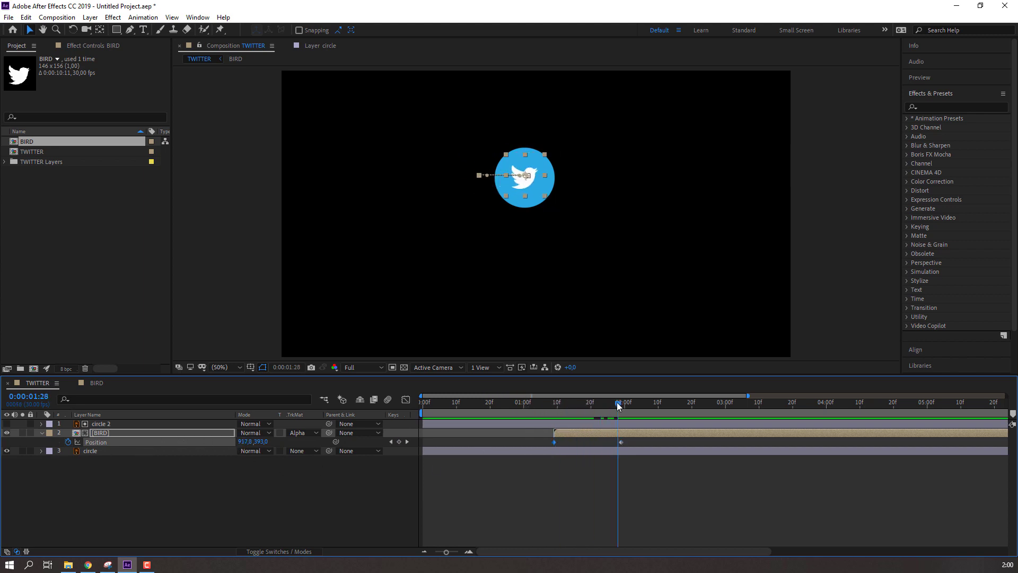
right_click(555, 442)
mouse_move(614, 436)
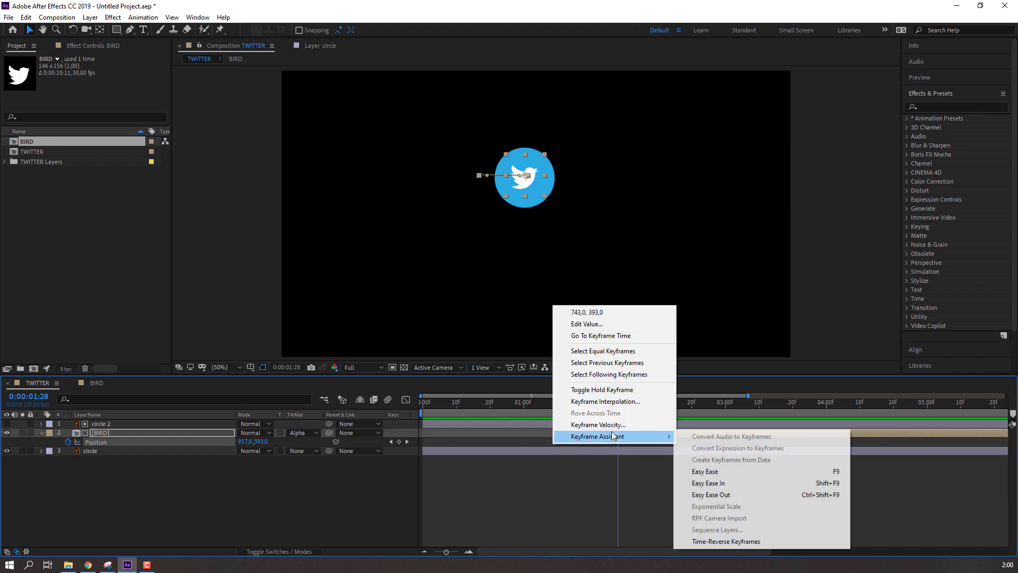
left_click(708, 472)
- Move the BIRD layer earlier to start at about 0:00:00:19, preview it, and move its last Position keyframe to 0:00:01:05
left_click_drag(571, 434, 504, 435)
key("space")
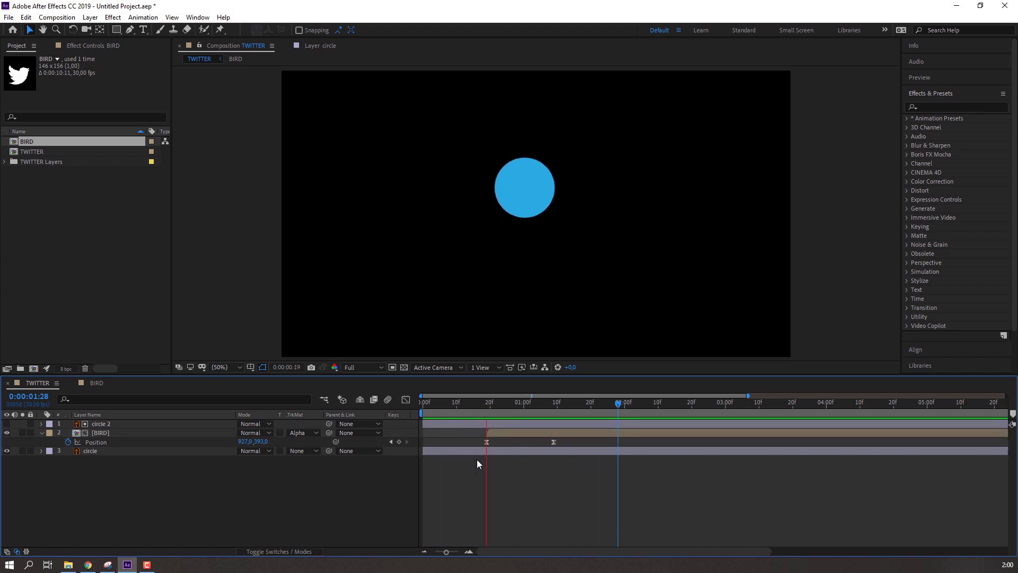
left_click(489, 402)
left_click_drag(489, 401, 552, 402)
left_click_drag(555, 443, 542, 442)
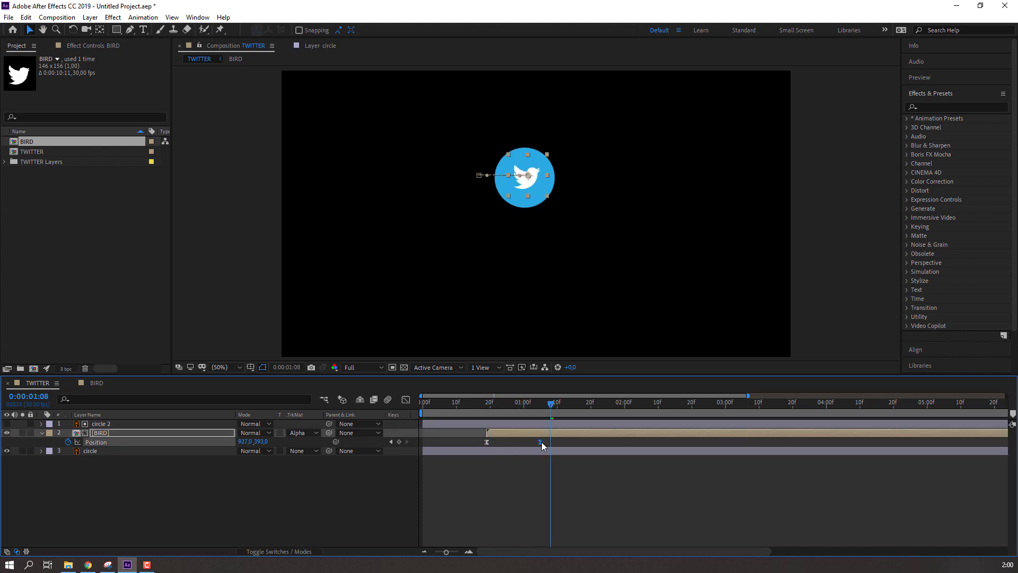
- Add a 0° Rotation keyframe to the BIRD layer and place it at the layer's start at 0:00:00:19
left_click(537, 402)
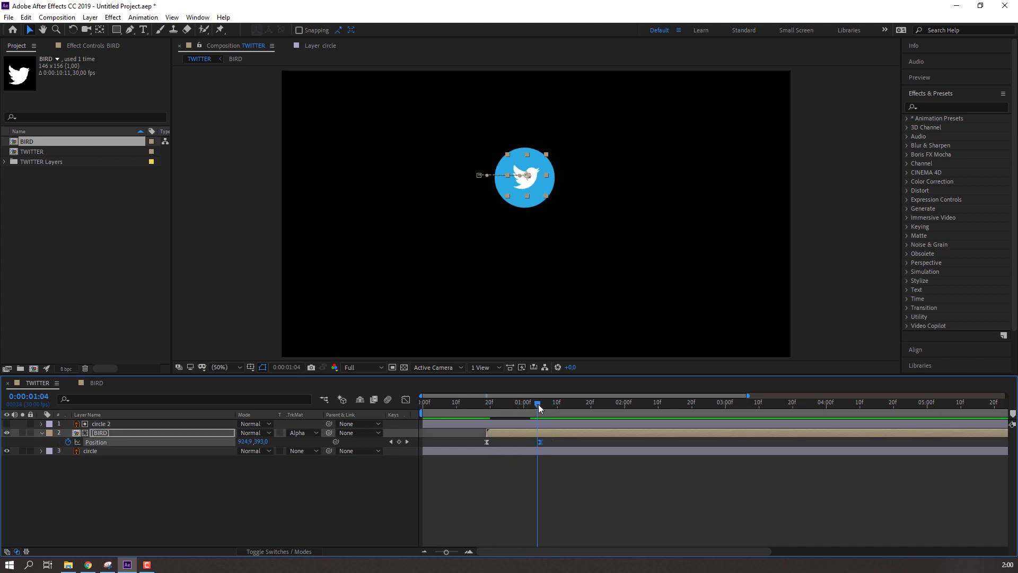
left_click(540, 404)
key("shift+r")
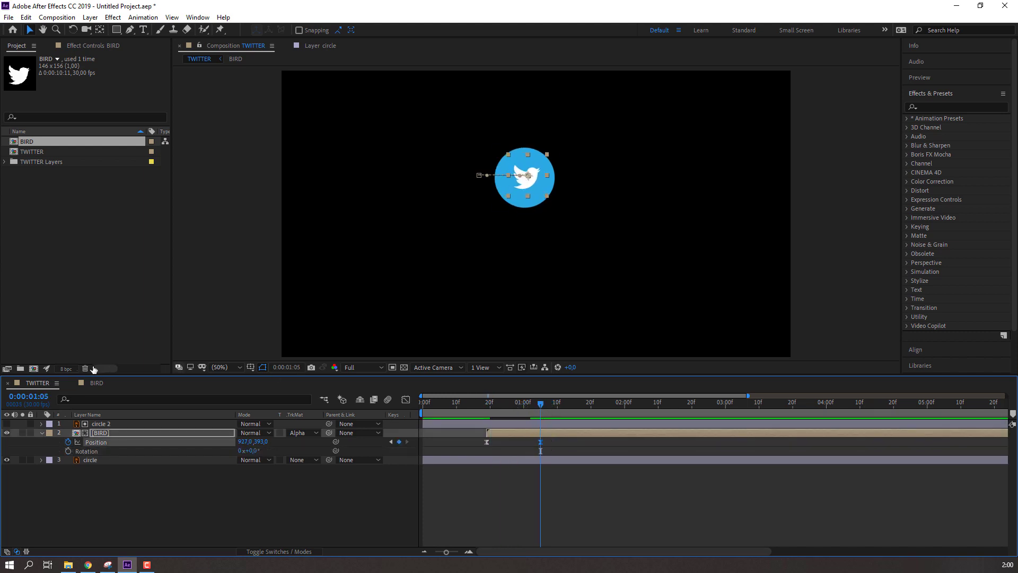
left_click(68, 451)
left_click_drag(540, 451, 486, 451)
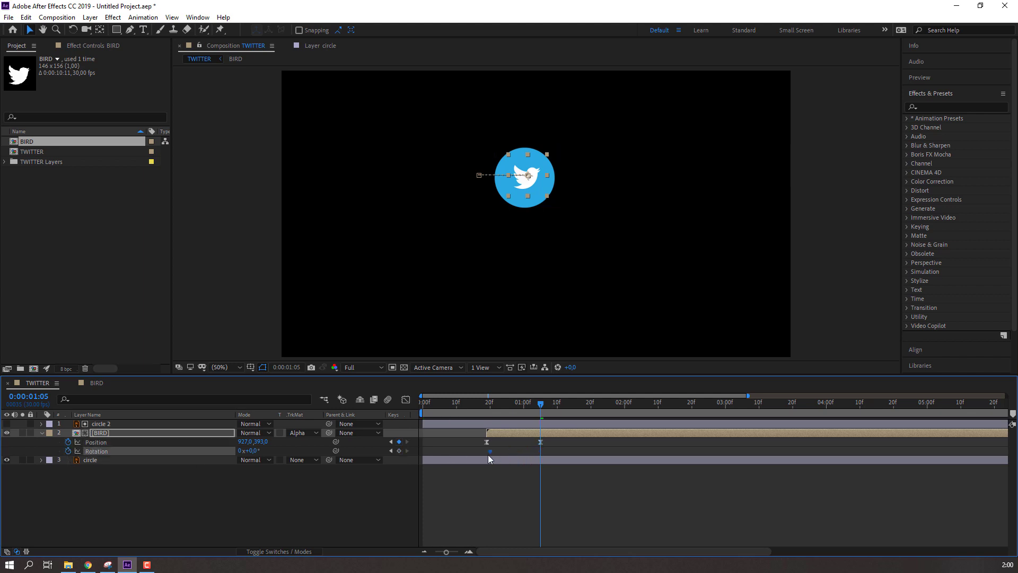
- Add BIRD Rotation keyframes of -9° at about 0:00:00:27 and 2° at 0:00:01:05, and preview the motion
left_click_drag(477, 400, 523, 403)
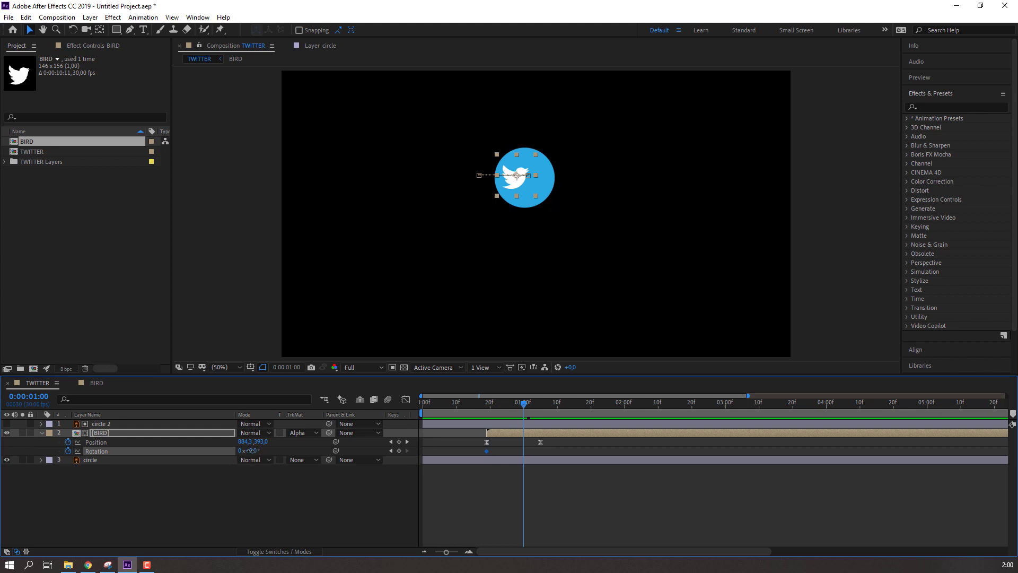
left_click_drag(247, 450, 245, 450)
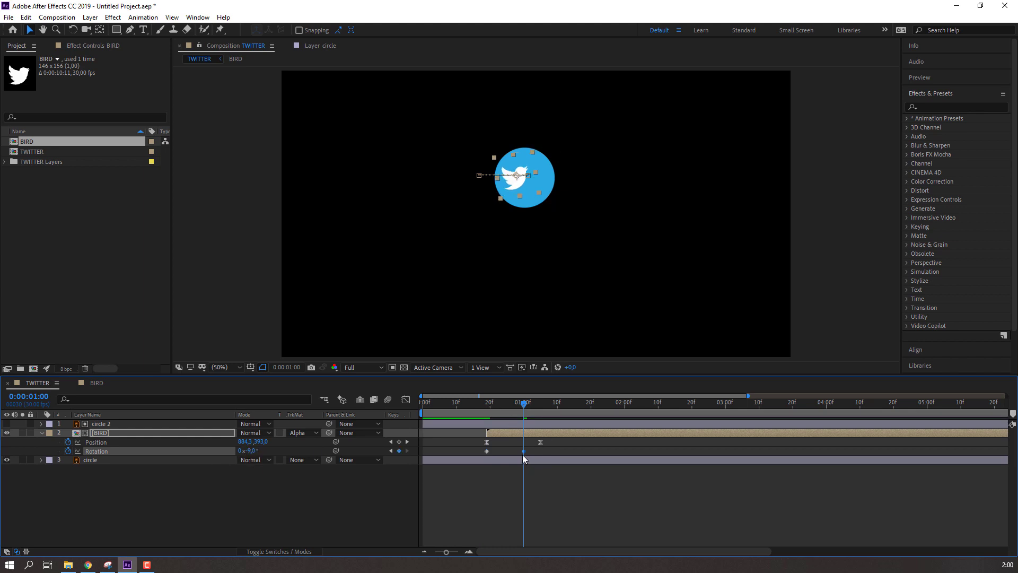
left_click_drag(523, 452, 513, 451)
left_click_drag(530, 401, 539, 409)
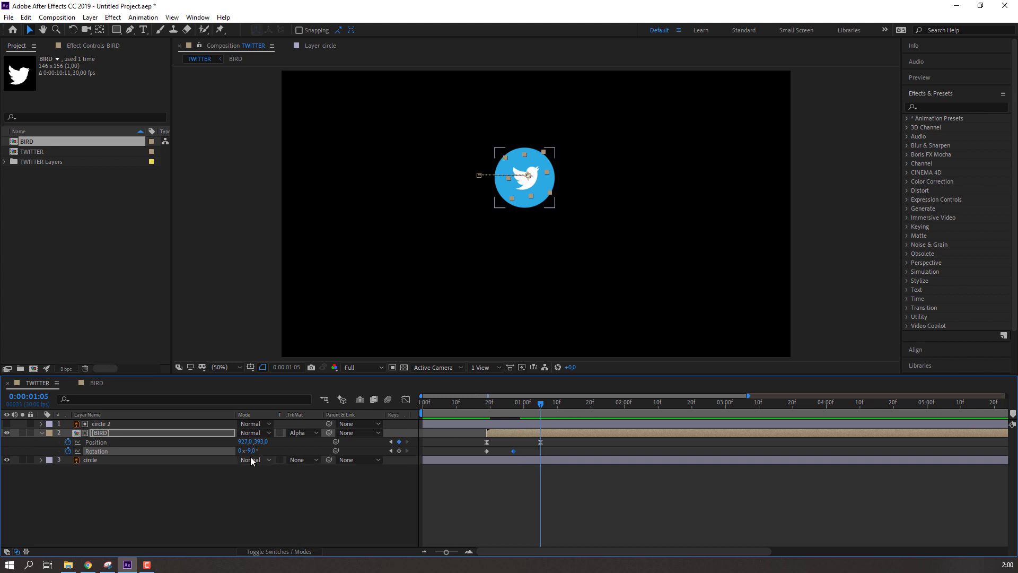
left_click_drag(253, 450, 260, 450)
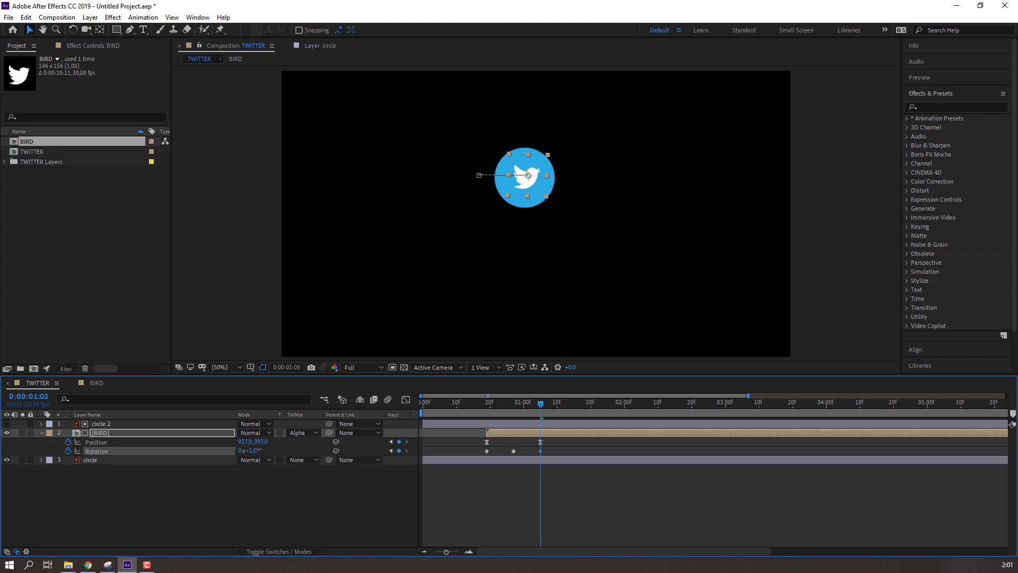
left_click(599, 503)
key("space")
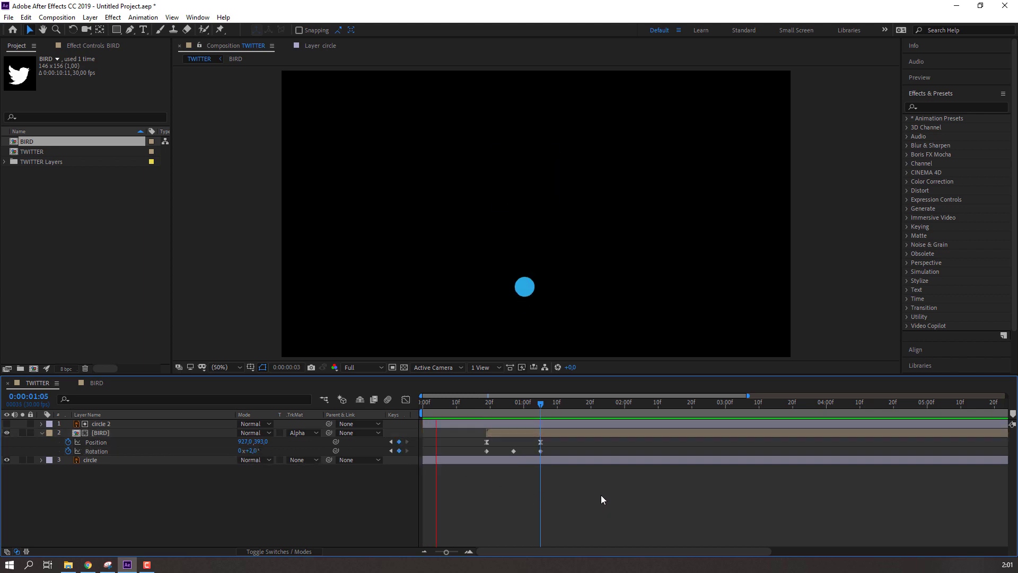
key("space")
- Apply Easy Ease to all three Rotation keyframes of the BIRD layer and play the preview
left_click_drag(559, 438, 481, 455)
left_click(543, 451)
left_click(485, 450)
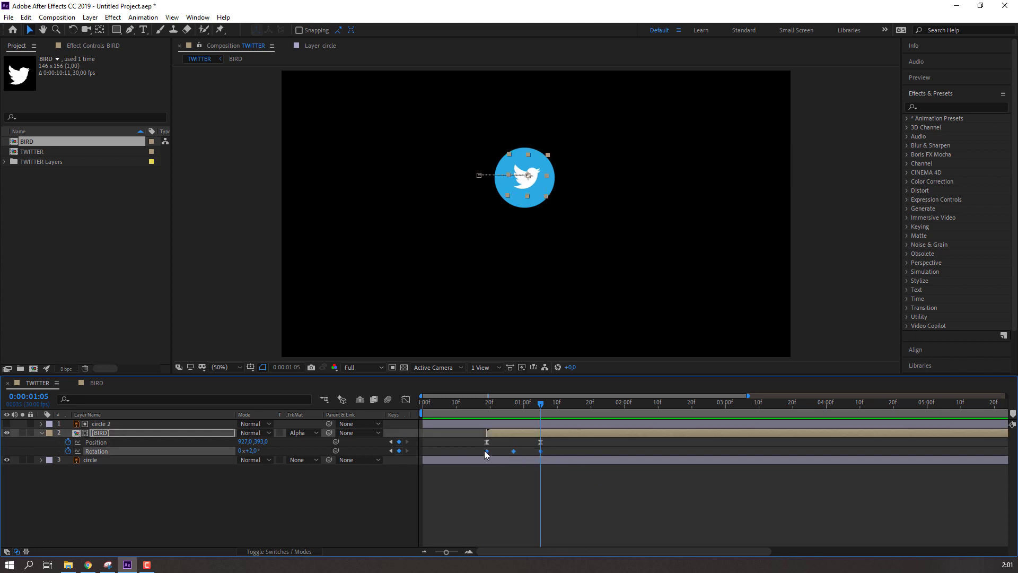
right_click(485, 450)
mouse_move(606, 440)
left_click(636, 478)
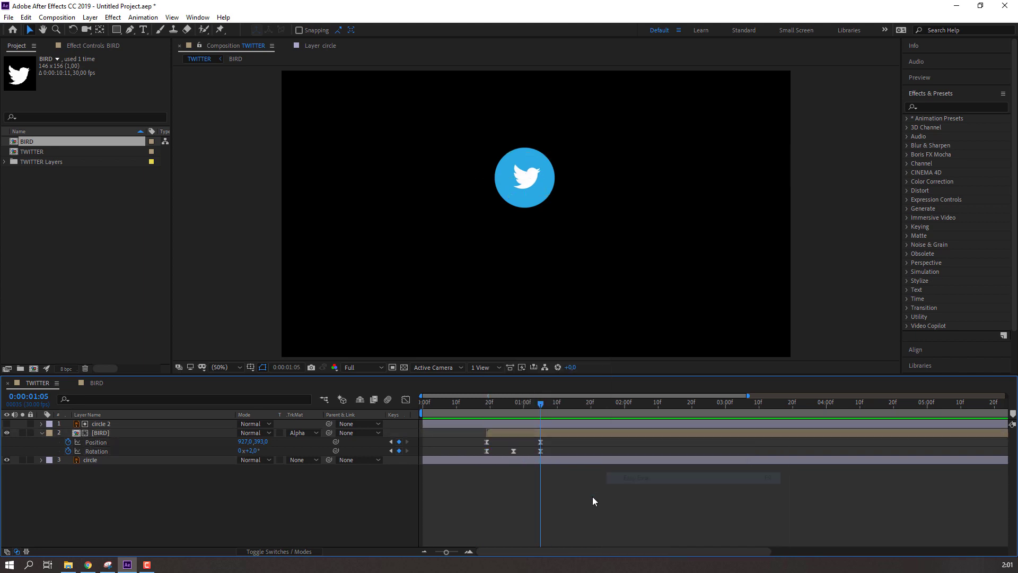
key("space")
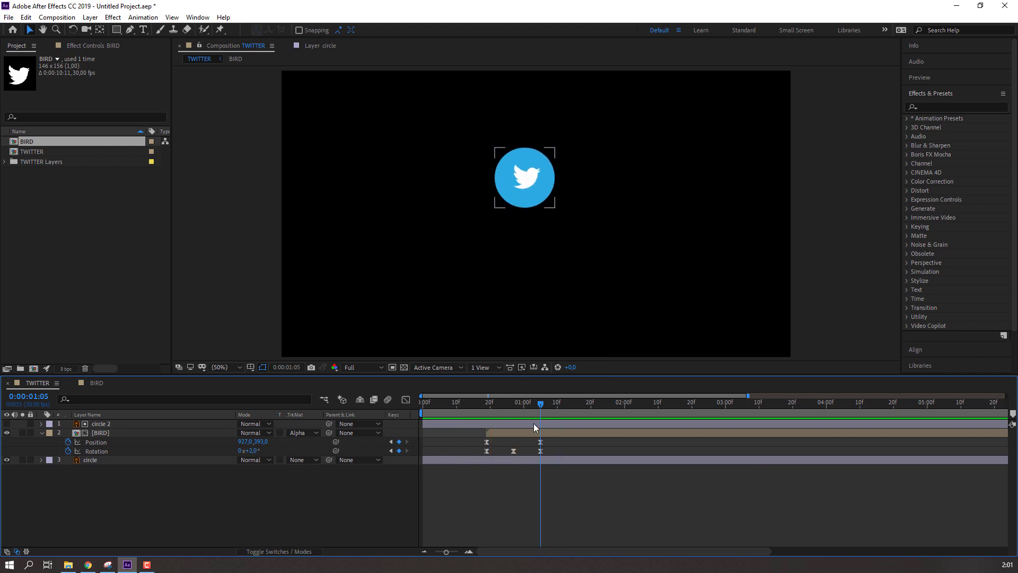
- Make the bird overshoot by setting BIRD's Position X to 970 at the 0:00:01:05 keyframe, keeping Y at 393
left_click(538, 403)
left_click_drag(538, 404, 540, 405)
left_click_drag(253, 438, 276, 438)
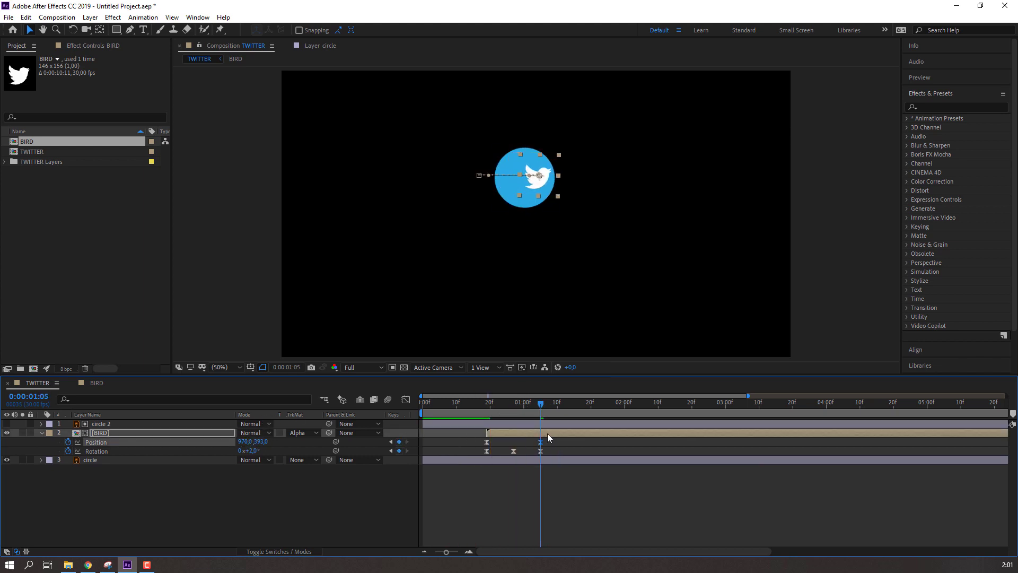
key("shift+Page_Down")
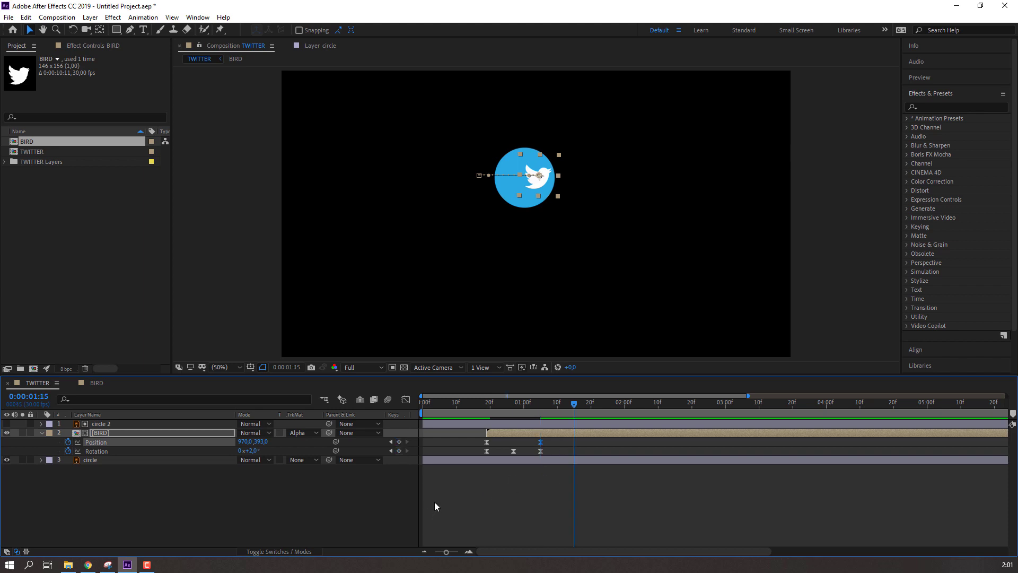
- Add two rebound Position keyframes to BIRD at about 0:00:01:11 and 0:00:01:16, settling at X 931
left_click_drag(537, 403, 540, 405)
key("Page_Down")
key("Page_Down")
key("Page_Down")
key("Page_Down")
key("Page_Down")
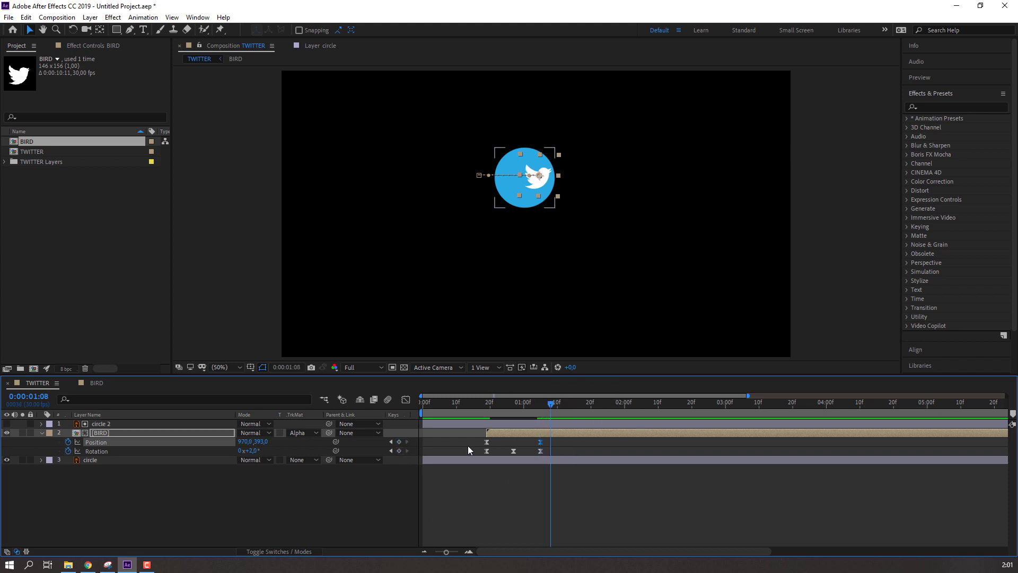
key("Page_Down")
mouse_move(246, 442)
left_mouse_down()
mouse_move(215, 442)
mouse_move(246, 441)
left_mouse_up()
key("Page_Down")
key("Page_Down")
key("Page_Down")
key("Page_Down")
key("Page_Down")
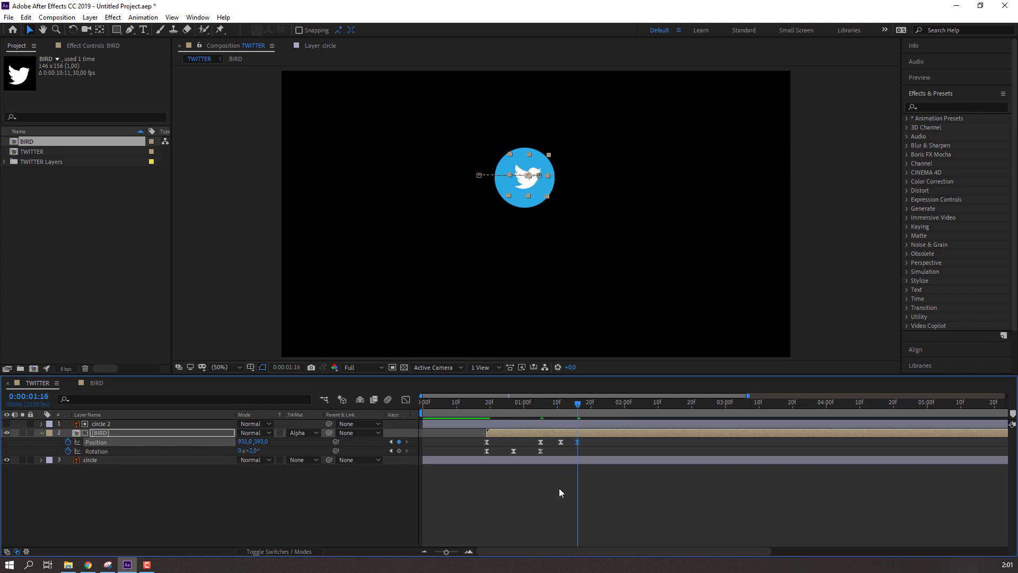
- Preview the bounce and retime BIRD's last three Position keyframes to 0:00:01:00, 0:00:01:08 and 0:00:01:17
mouse_move(528, 407)
left_mouse_down()
mouse_move(583, 406)
mouse_move(533, 411)
left_mouse_up()
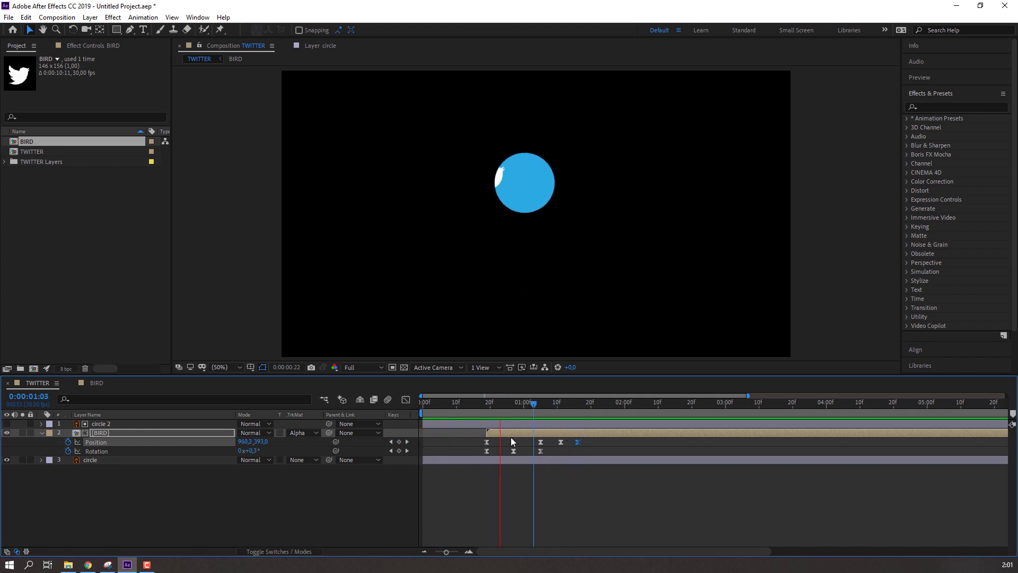
key("space")
left_click_drag(603, 442, 551, 448)
key("space")
left_click(573, 452)
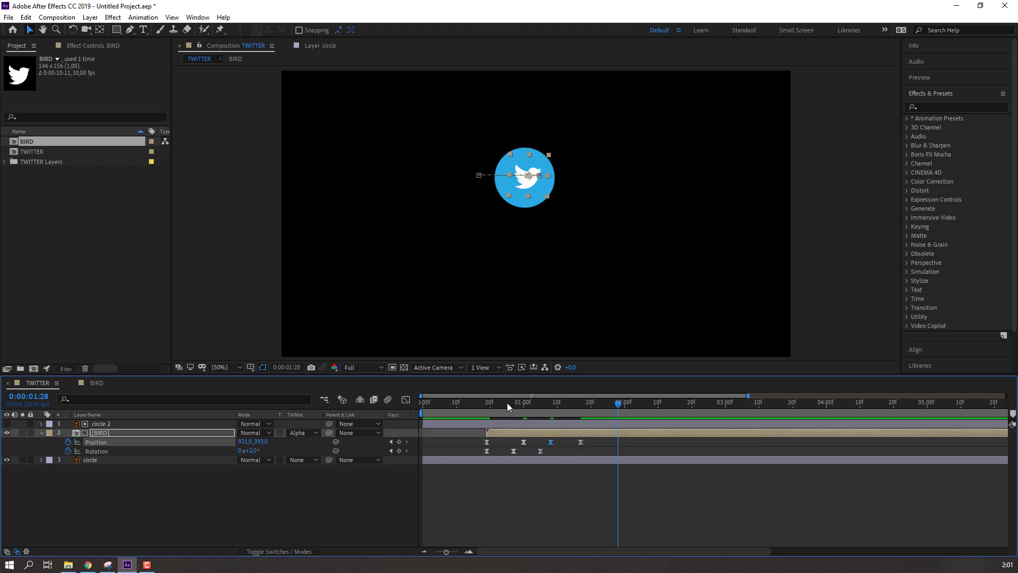
- Set BIRD's Position X to 901 at 0:00:01:08 and preview the rebound
left_click_drag(507, 407, 550, 403)
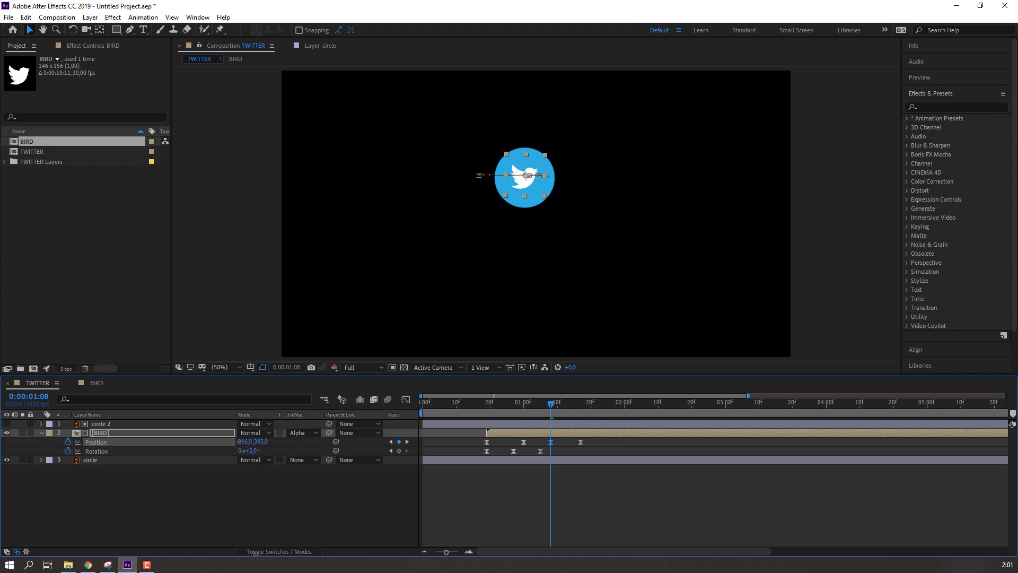
left_click_drag(239, 441, 234, 442)
left_click_drag(553, 405, 583, 410)
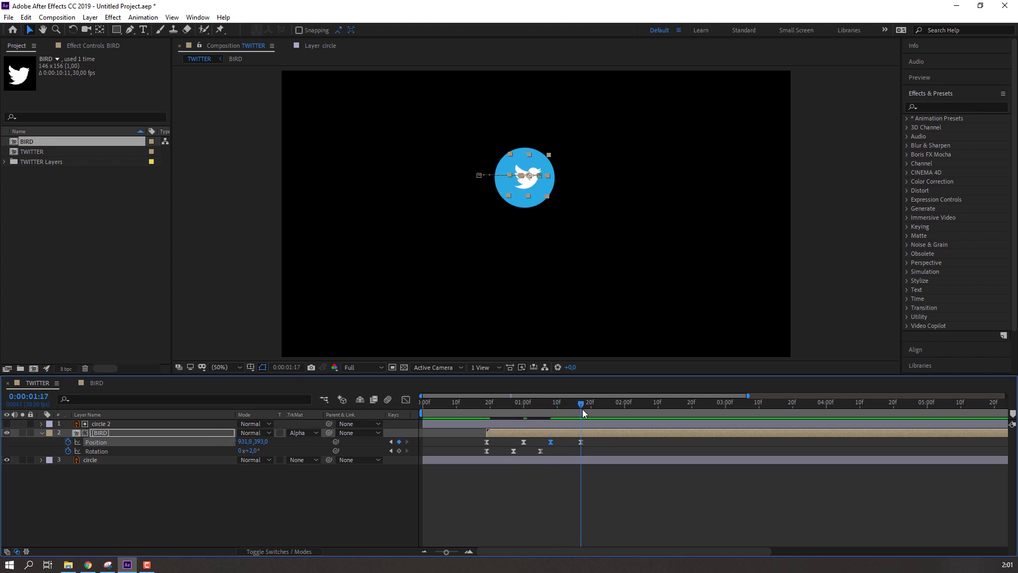
left_click(312, 495)
key("space")
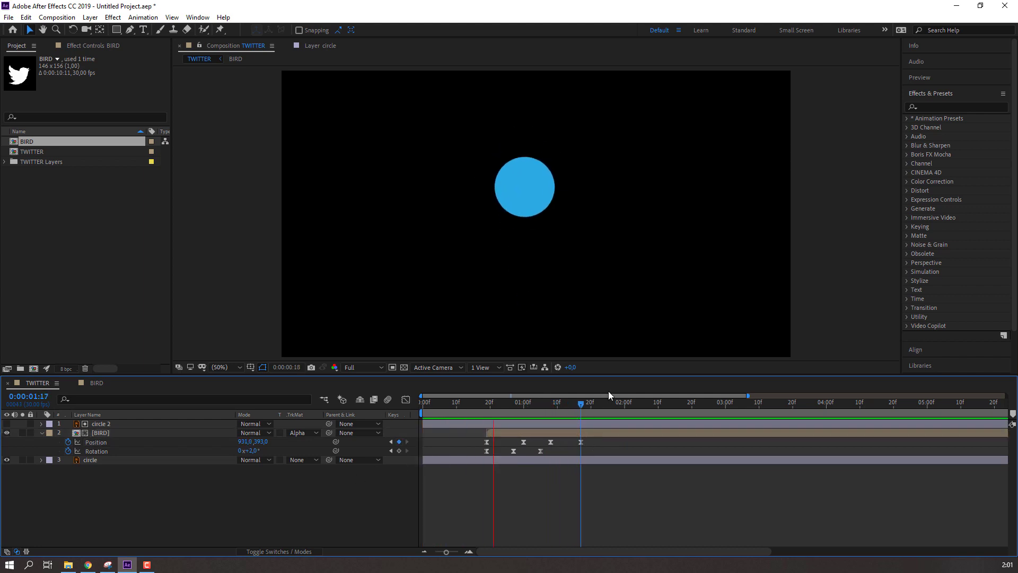
key("space")
- Move BIRD's middle Rotation keyframe to 0:00:01:00 and set it to 9°
left_click(488, 406)
left_click_drag(491, 405, 523, 402)
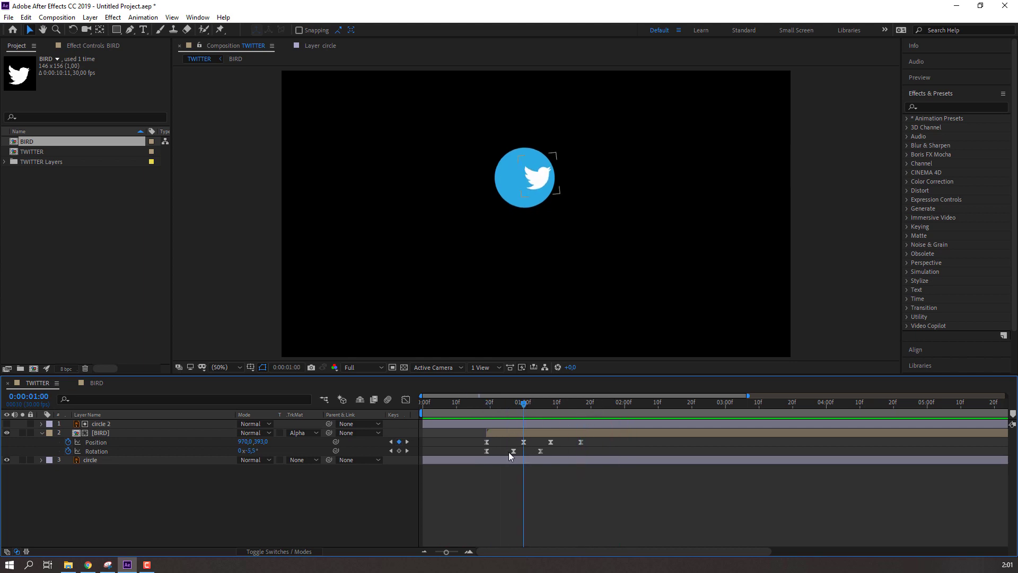
left_click_drag(517, 453, 522, 450)
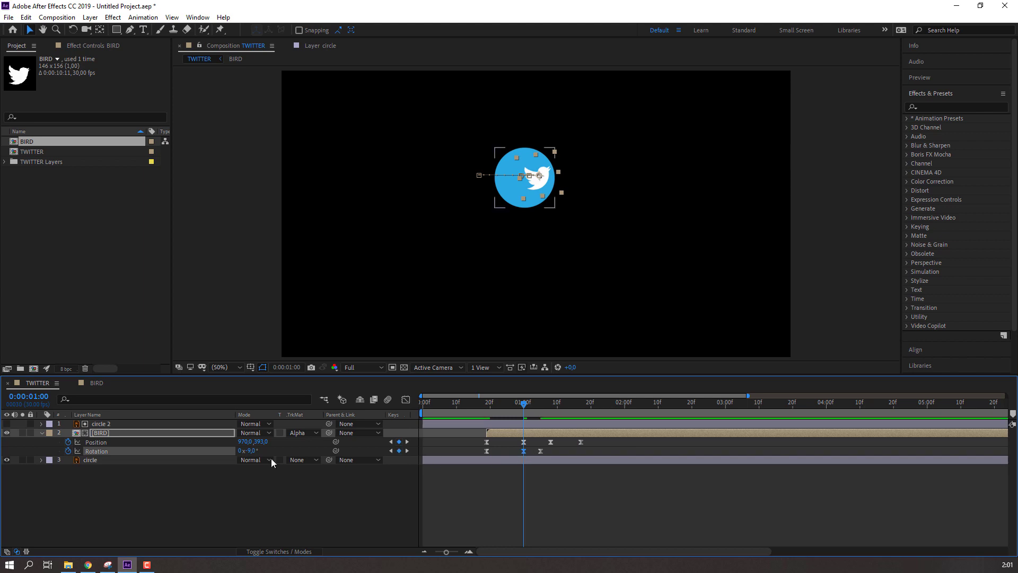
left_click_drag(256, 450, 261, 449)
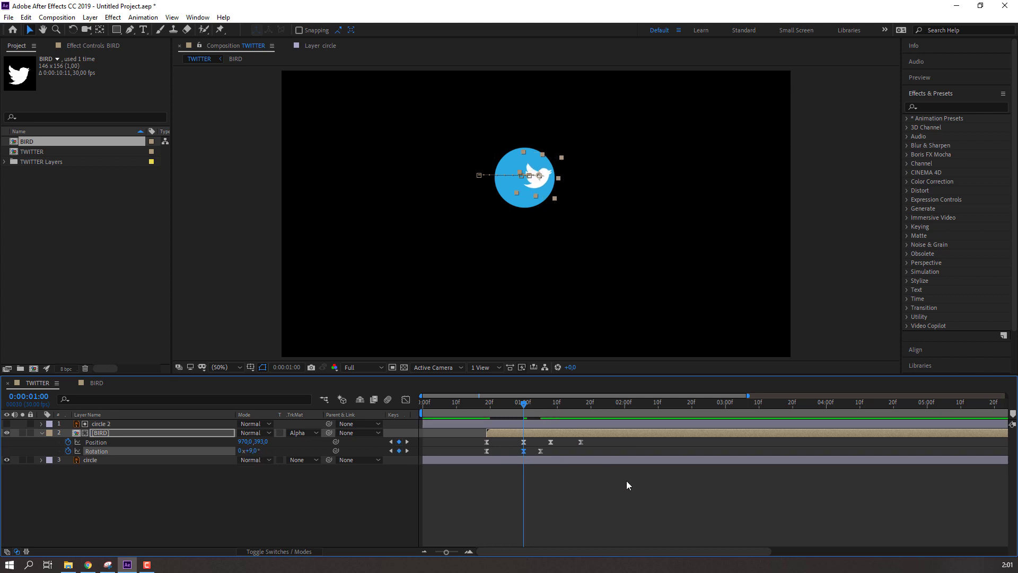
- Move BIRD's last Rotation keyframe to 0:00:01:08, adjust its angle, add a 0° keyframe at 0:00:01:17, and preview
left_click_drag(527, 405, 551, 416)
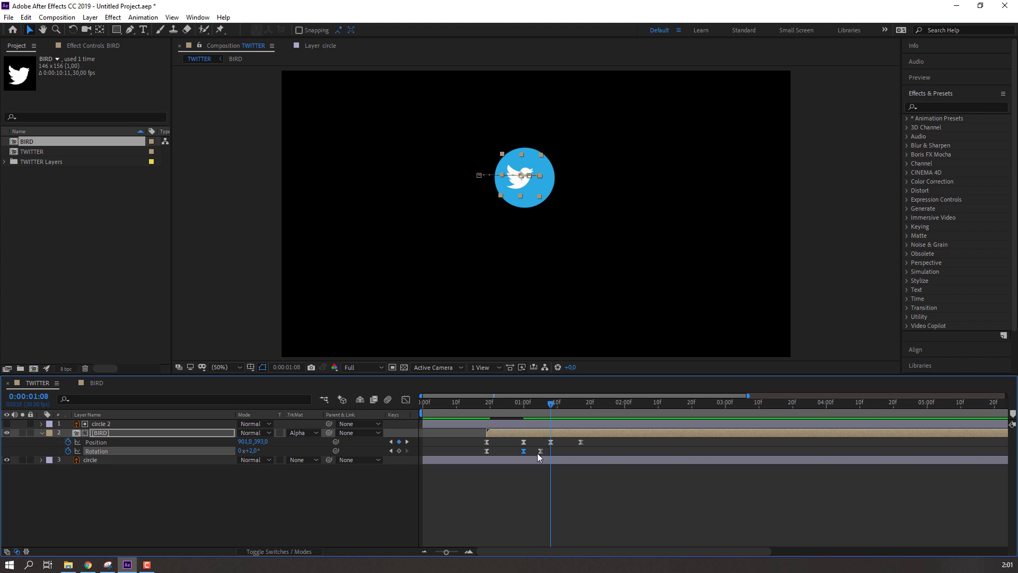
left_click_drag(539, 452, 548, 452)
left_click_drag(248, 451, 241, 450)
left_click_drag(552, 403, 583, 405)
left_click(252, 451)
type("0")
key("Return")
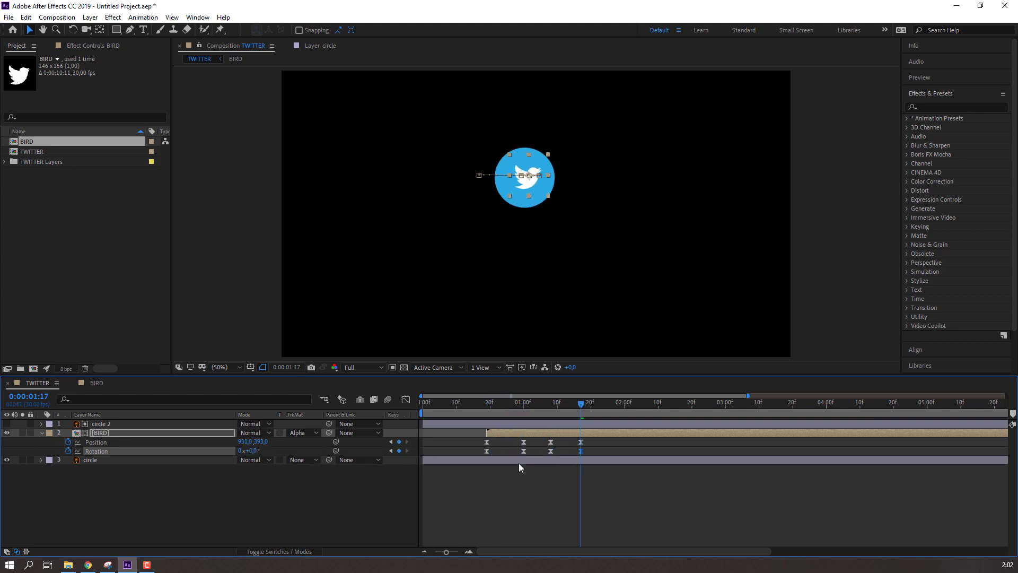
left_click(519, 465)
key("space")
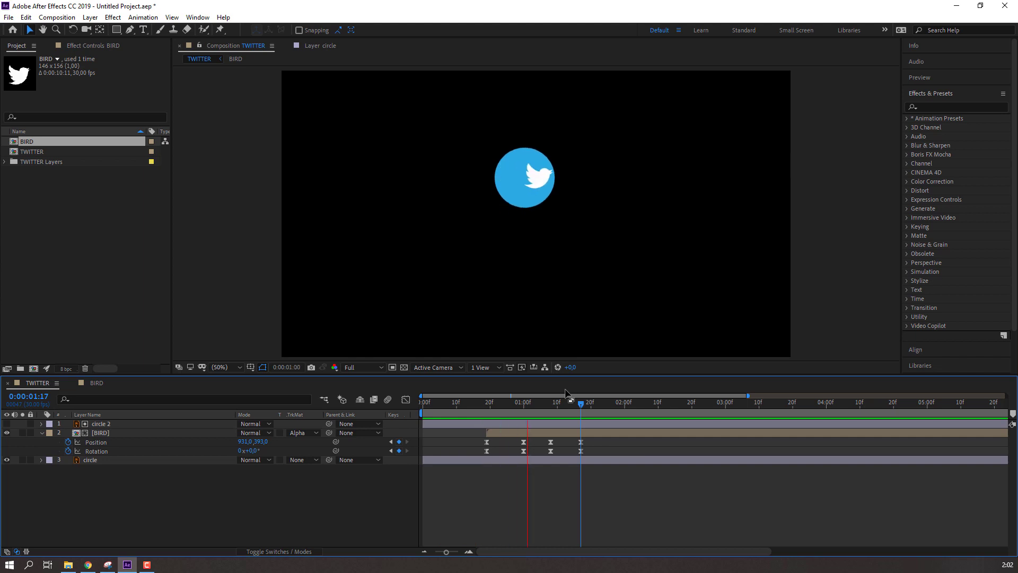
key("comma")
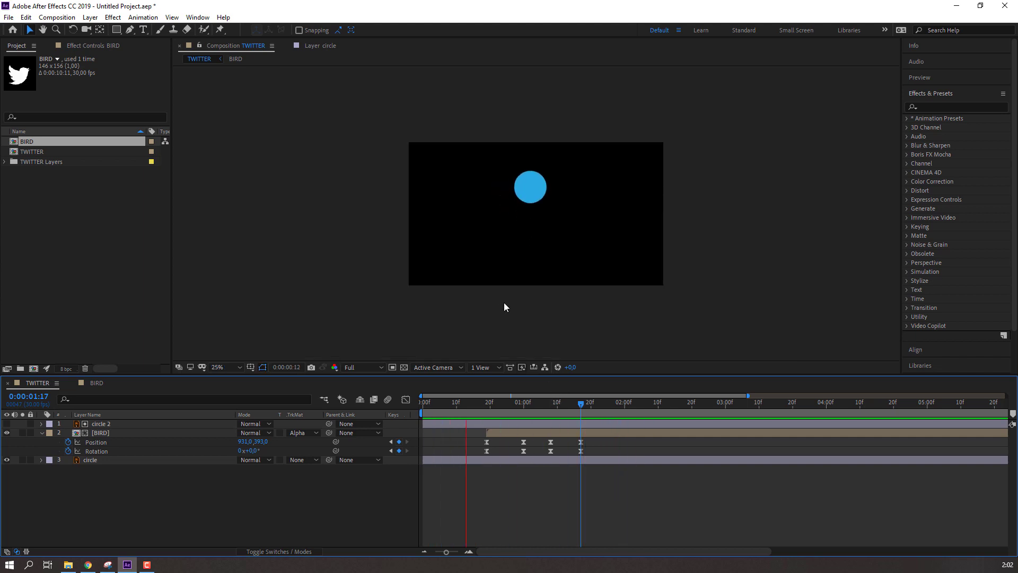
key("space")
- Open the BIRD precomposition and add a Rotation keyframe of -18° to the wing layer at 0:00:00:00
key("period")
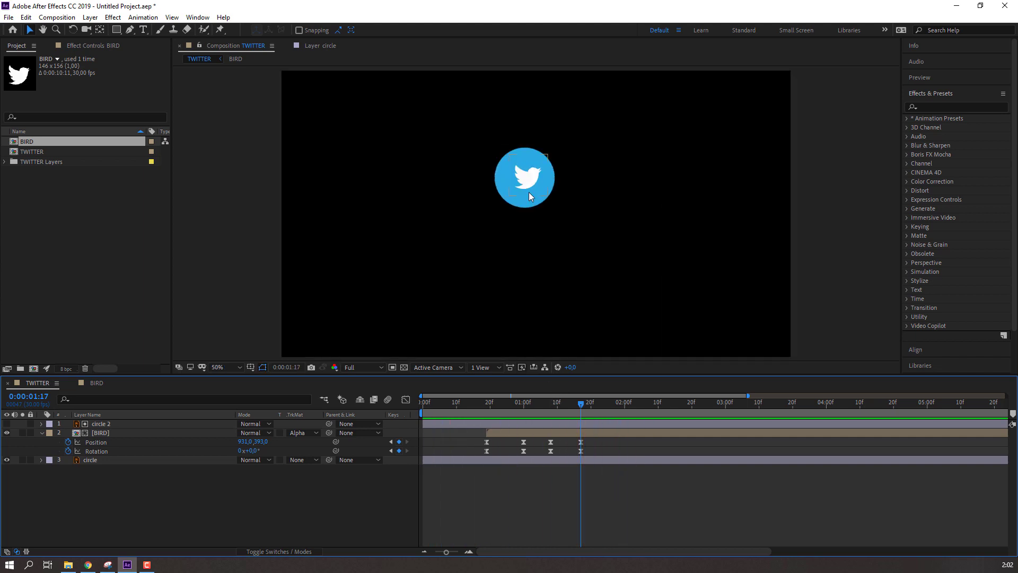
key("period")
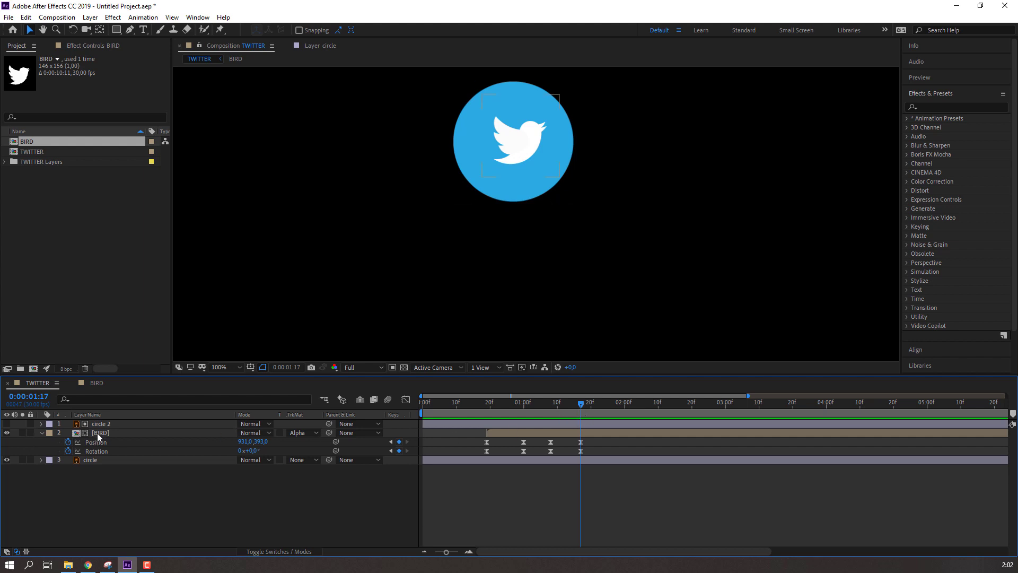
double_click(100, 432)
left_click_drag(447, 402, 407, 402)
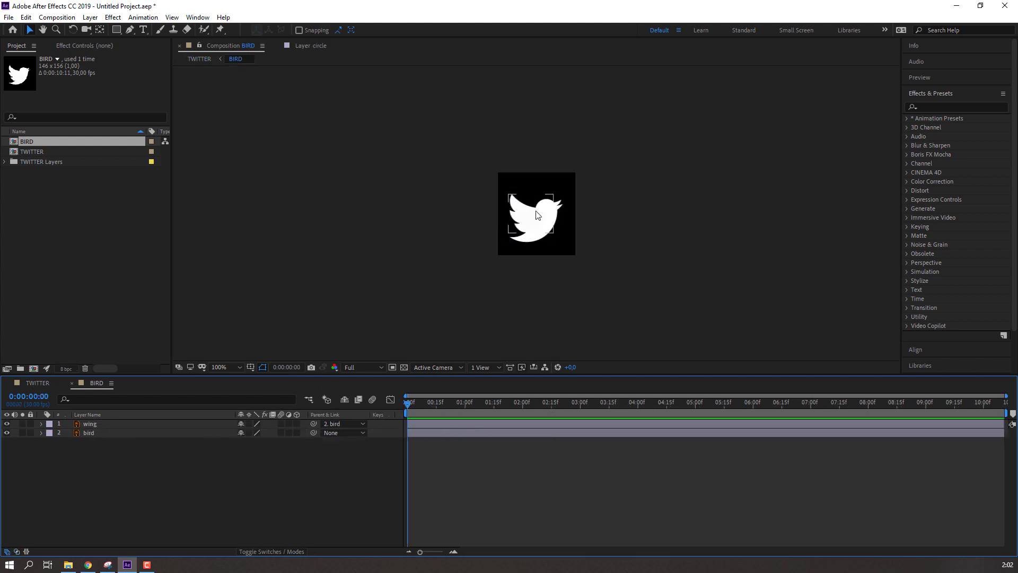
left_click(511, 215)
key("period")
key("r")
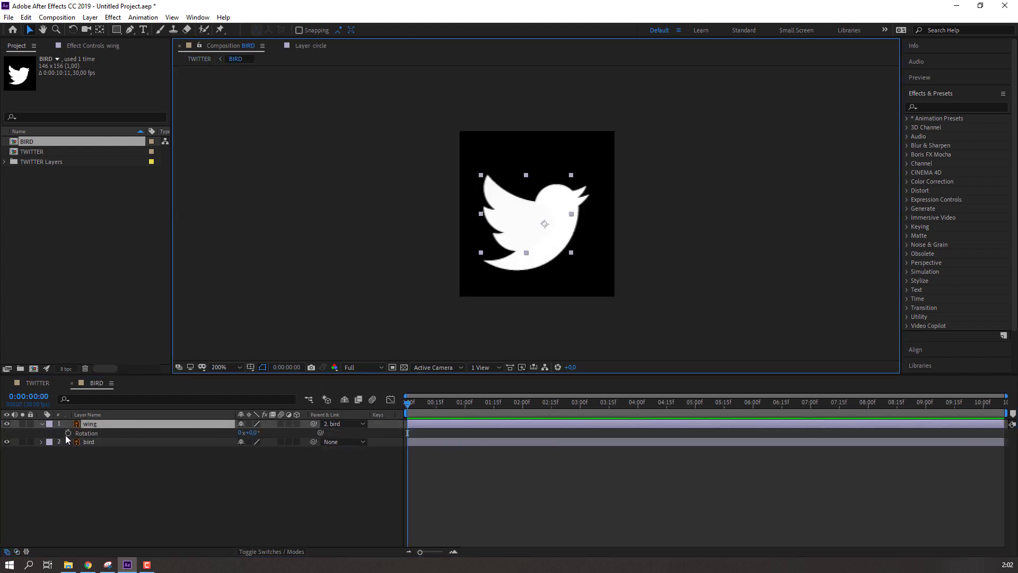
left_click_drag(253, 433, 243, 434)
left_click(68, 433)
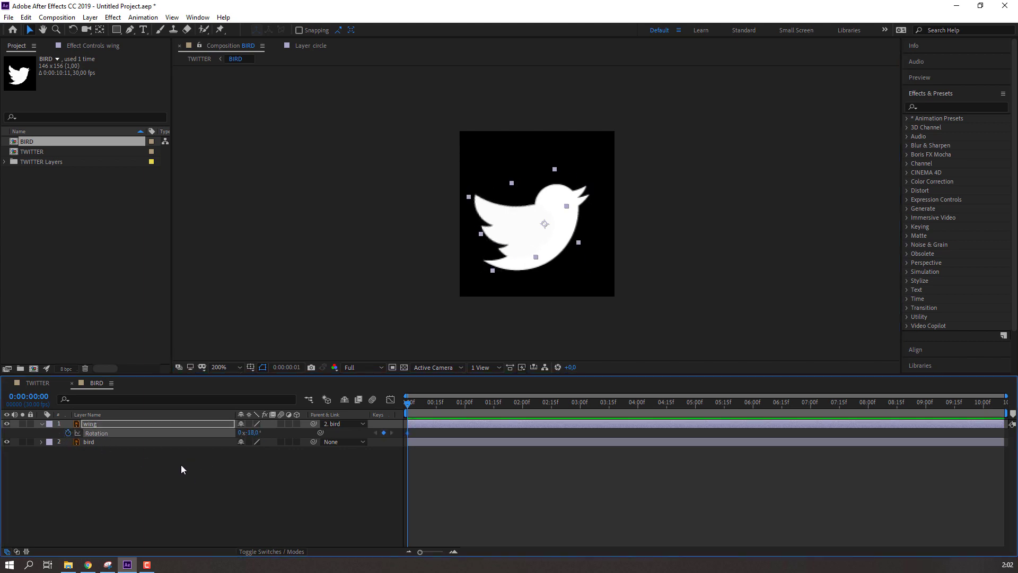
- Set the wing layer's Rotation to 6° at 0:00:00:06
key("Page_Down")
key("Page_Down")
key("Page_Down")
key("Page_Down")
key("Page_Down")
key("Page_Down")
left_click_drag(253, 433, 265, 433)
- Copy the wing's first Rotation keyframe to 0:00:00:12 to complete the flap cycle
key("Page_Down")
key("Page_Down")
key("Page_Down")
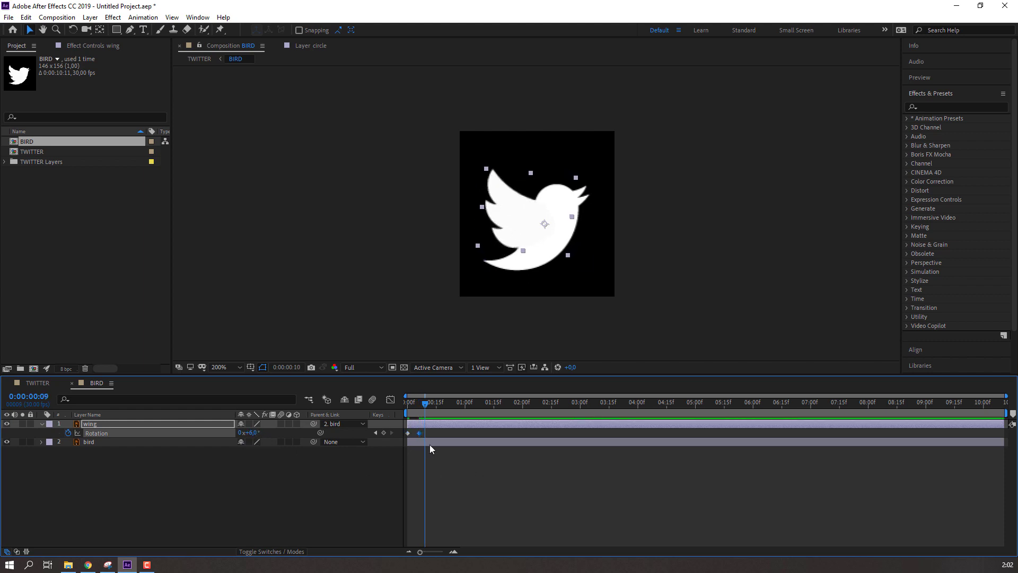
key("Page_Down")
key("Page_Down")
key("Page_Down")
left_click(407, 432)
key("ctrl+c")
key("ctrl+v")
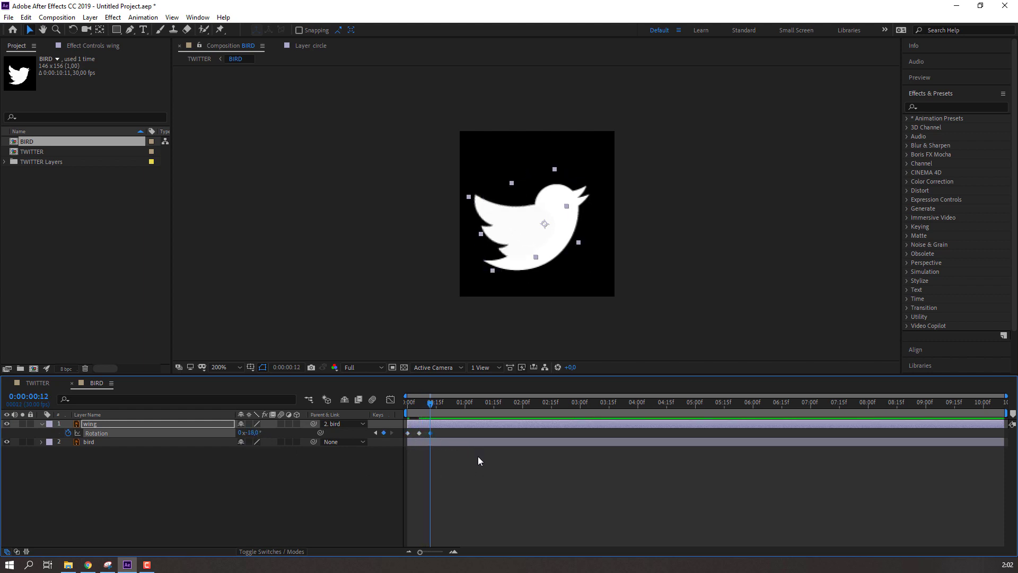
- End the BIRD composition's work area at 0:00:00:12 and preview the wing flap
left_click(516, 496)
key("n")
key("space")
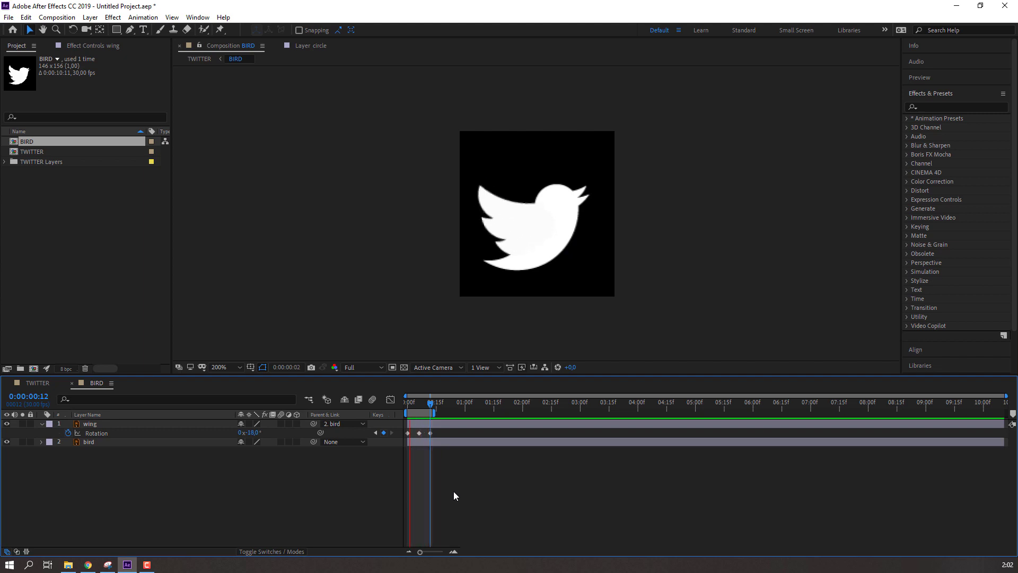
- Apply Easy Ease to all three Rotation keyframes of the wing layer
left_click(407, 433)
right_click(407, 433)
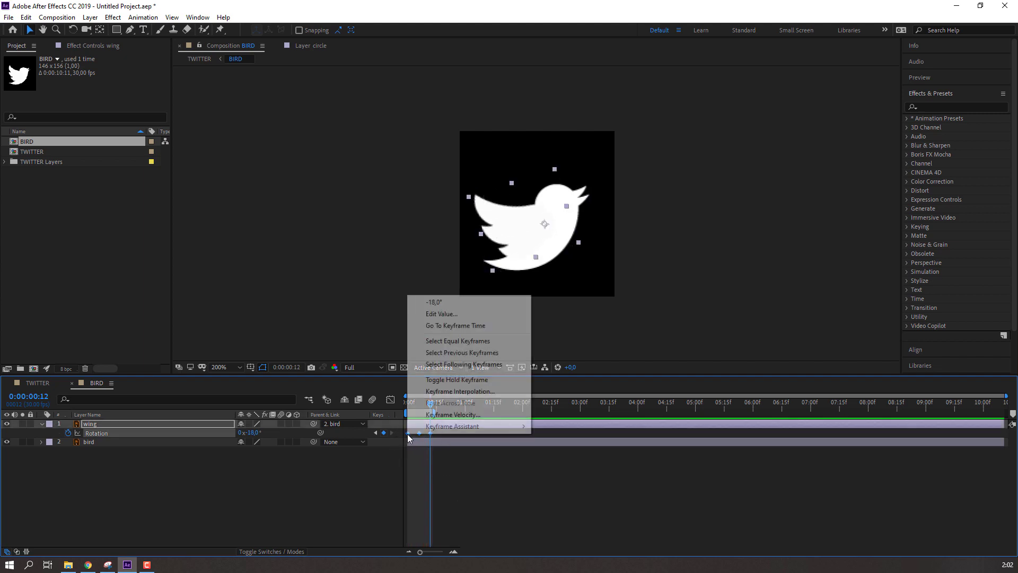
mouse_move(477, 426)
left_click(562, 456)
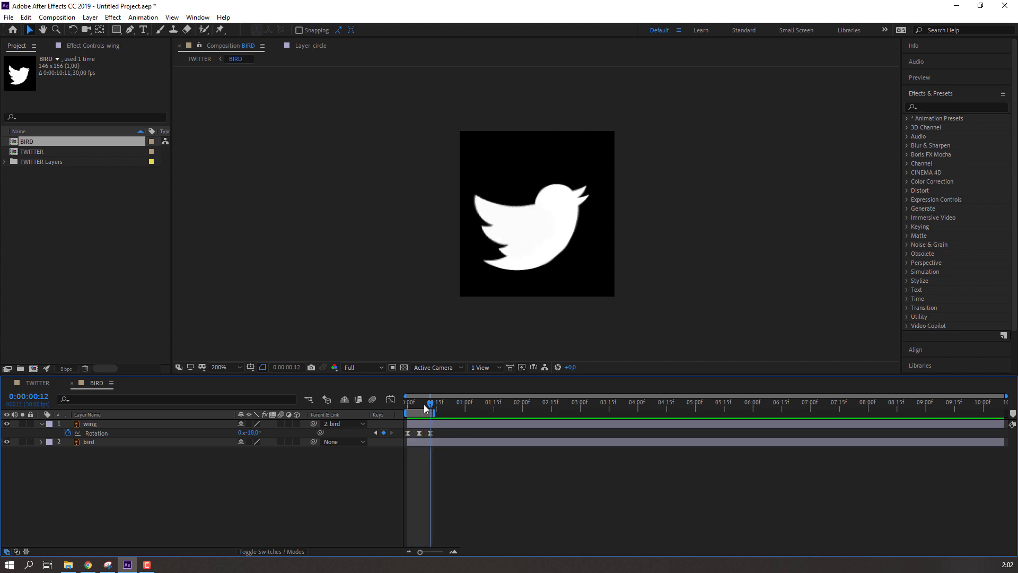
- Add the expression loopOutDuration(type = "cycle", duration = 0) to the wing's Rotation and preview the looping flap
left_click(67, 434, "alt")
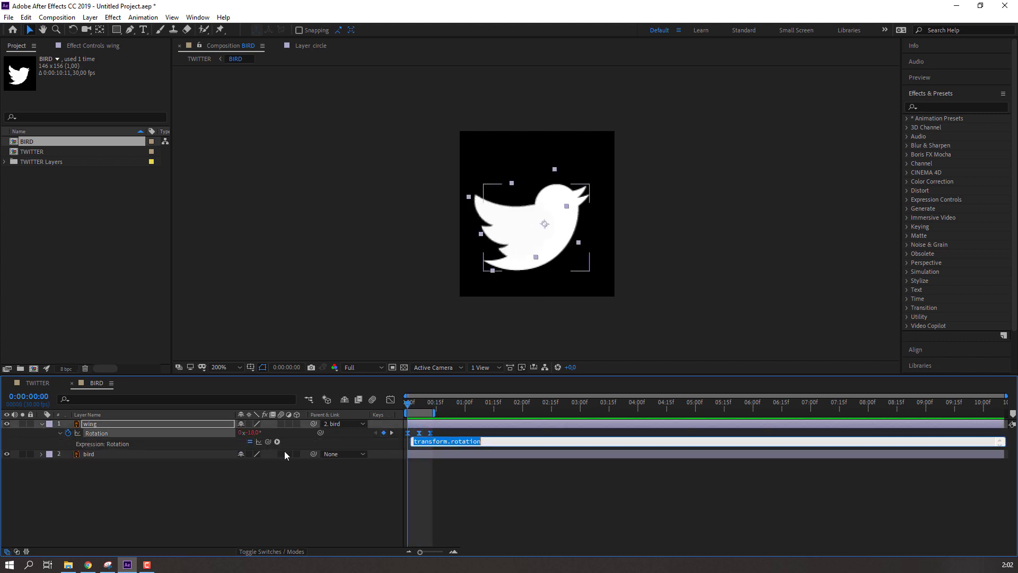
left_click(277, 441)
mouse_move(354, 390)
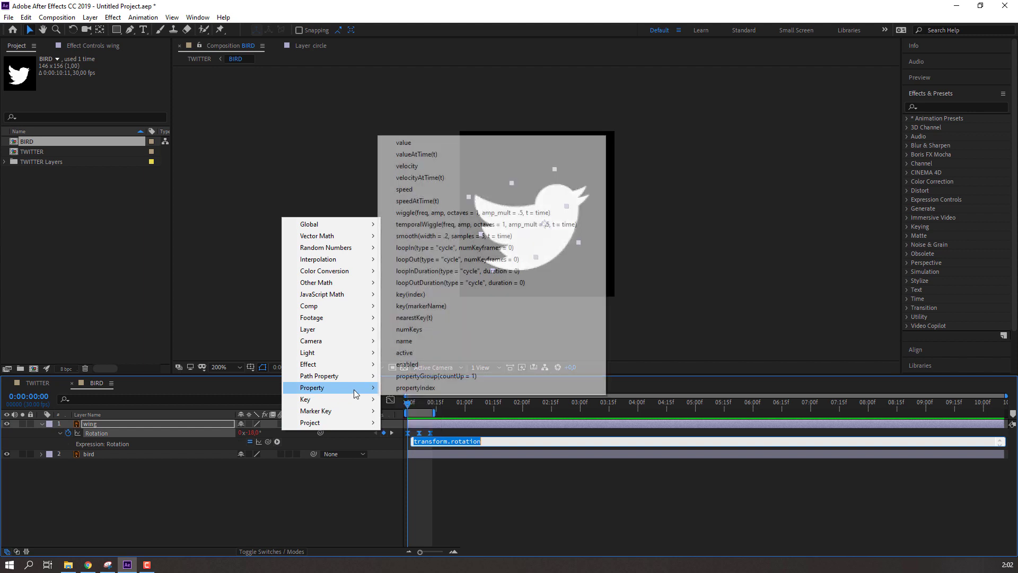
left_click(460, 282)
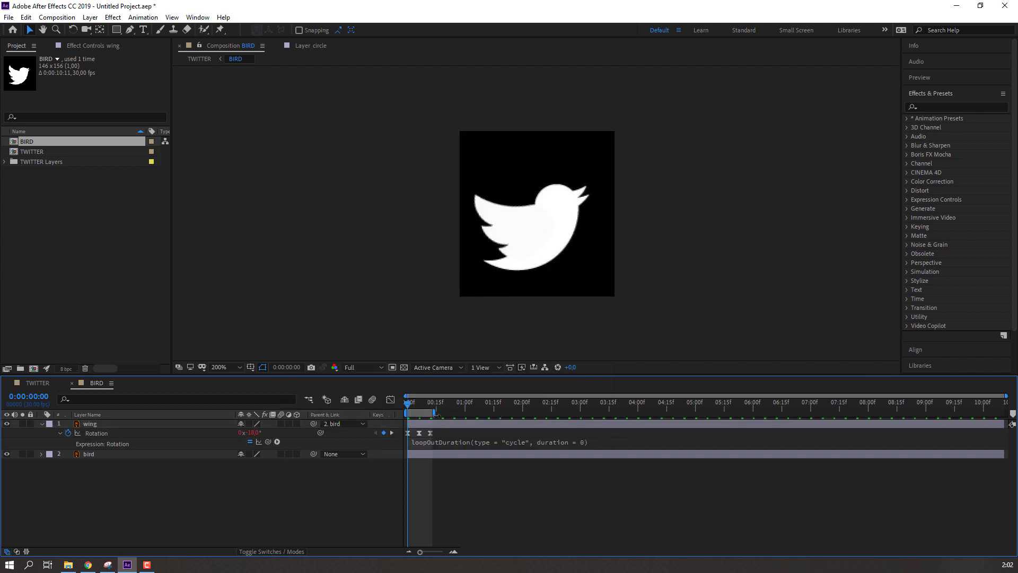
key("space")
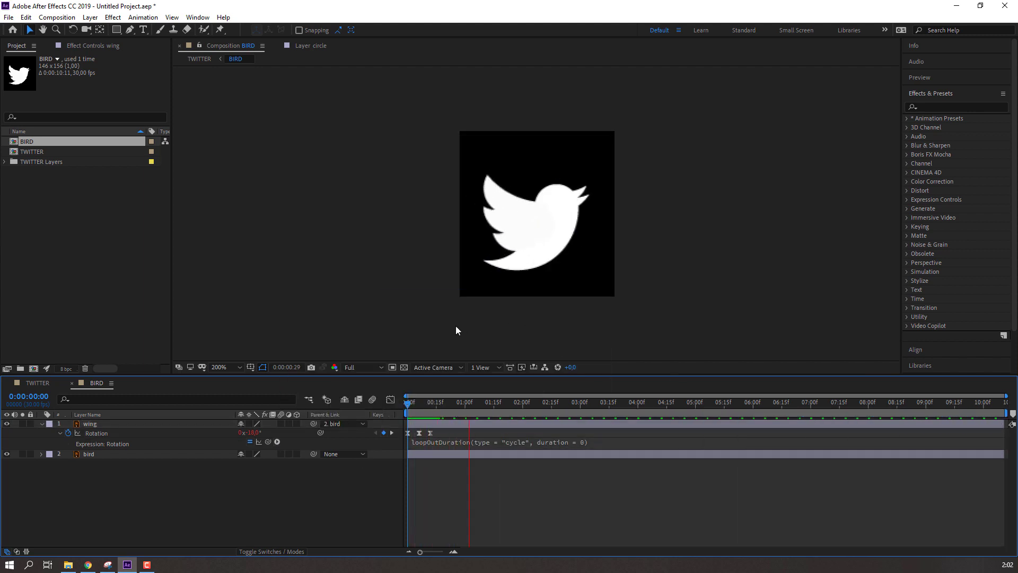
- Return to the TWITTER composition, end its work area at 0:00:02:04 and preview the logo animation
left_click(37, 383)
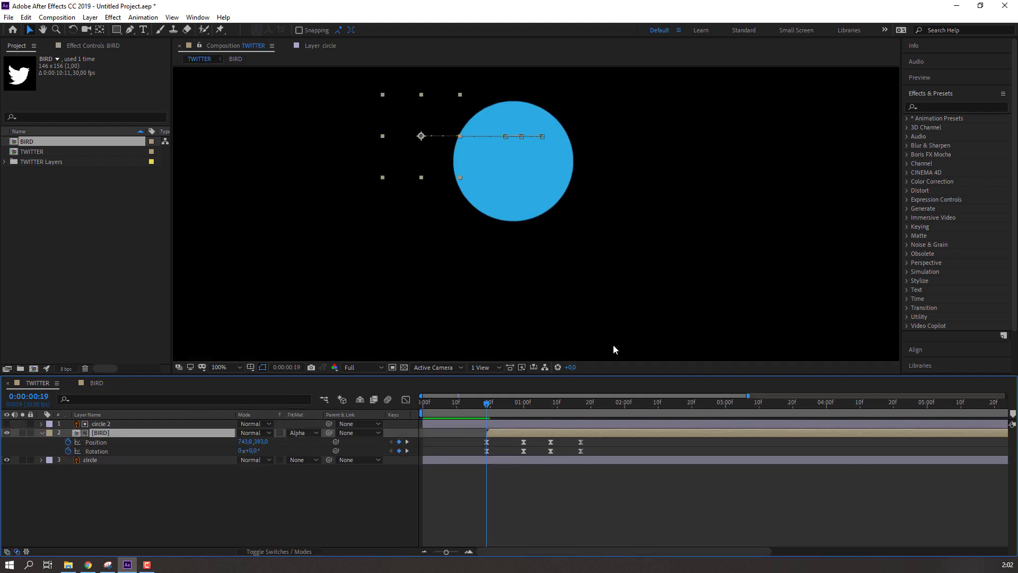
key("space")
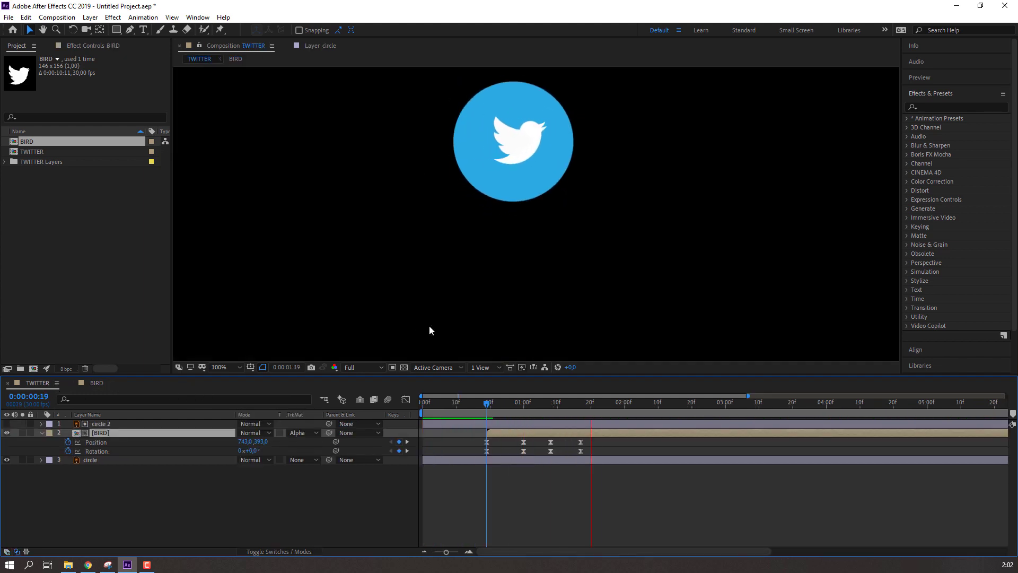
left_click(225, 367)
left_click(240, 196)
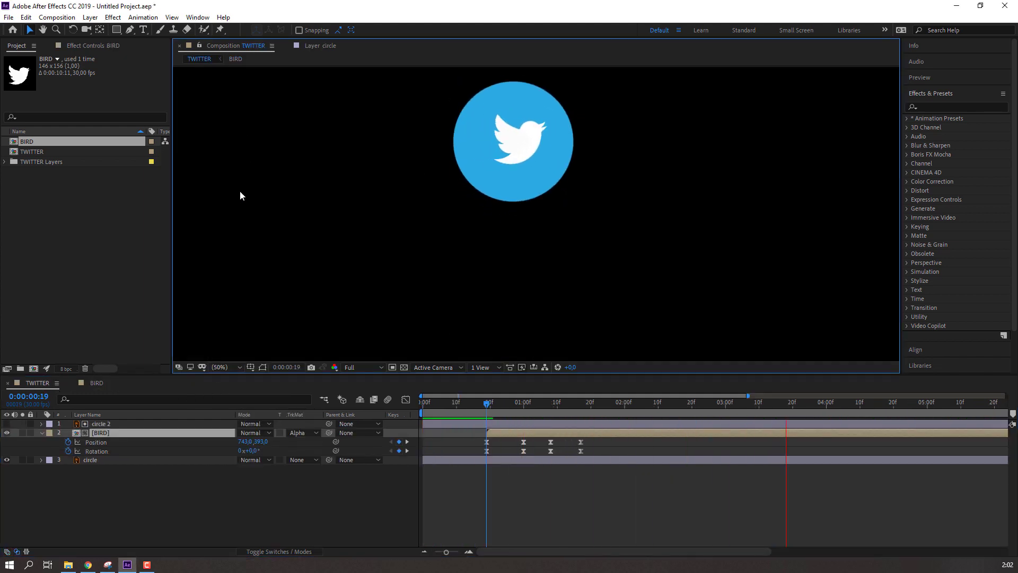
key("space")
left_click_drag(588, 404, 641, 408)
key("n")
key("space")
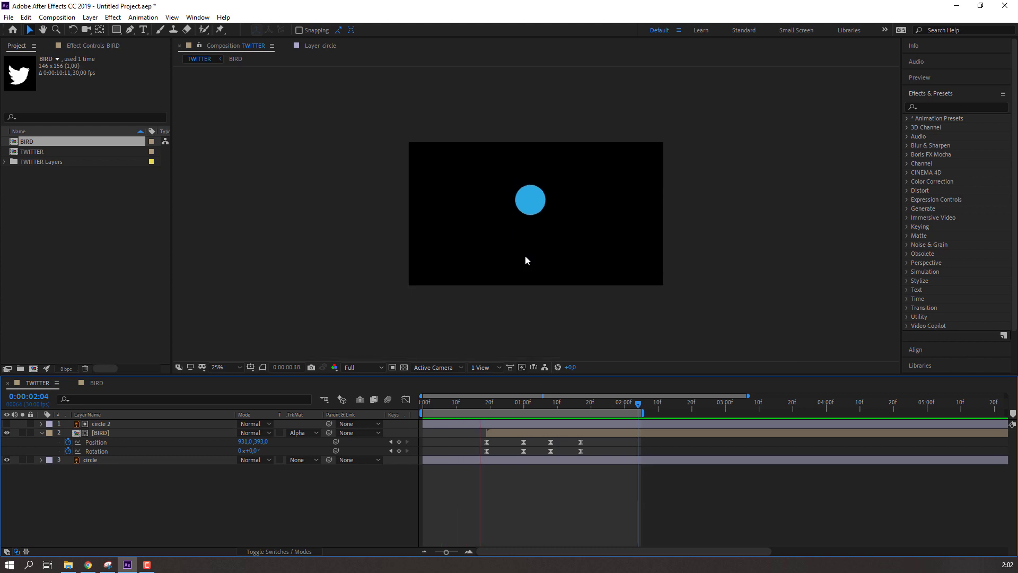
key("space")
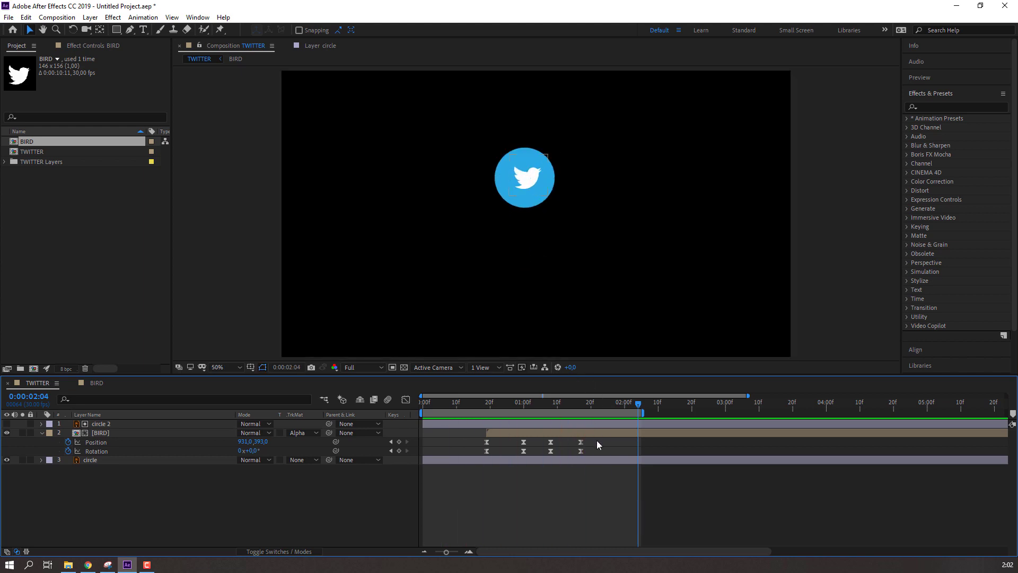
- Stretch the BIRD layer's Position and Rotation keyframes so the last ones fall at 0:00:01:28, and preview the slower slide-in
left_click_drag(597, 439, 618, 442)
left_click(559, 497)
key("space")
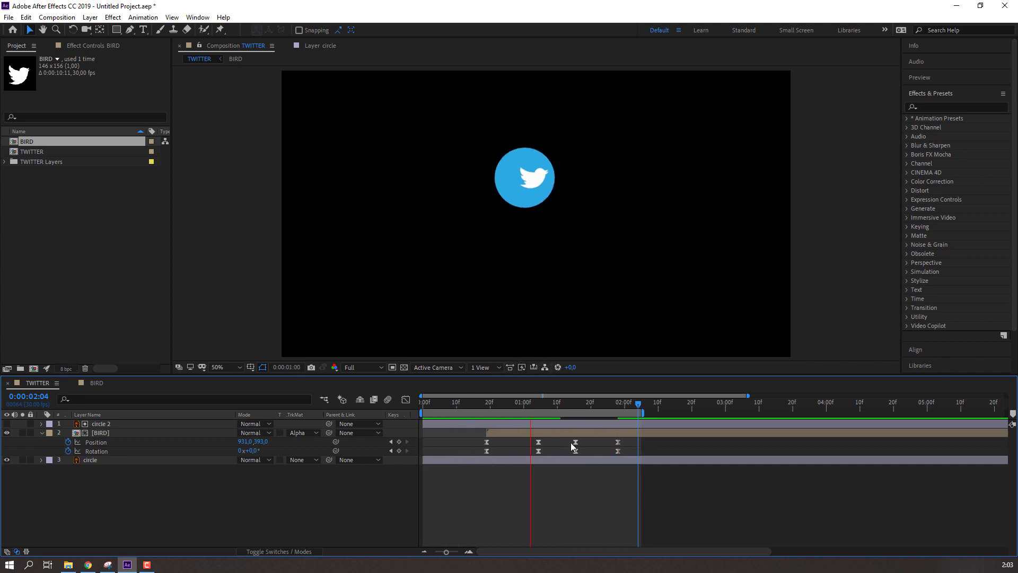
key("space")
- Inspect the bird's Position speed curve at its first keyframe and preview the slide-in
left_click_drag(655, 438, 476, 444)
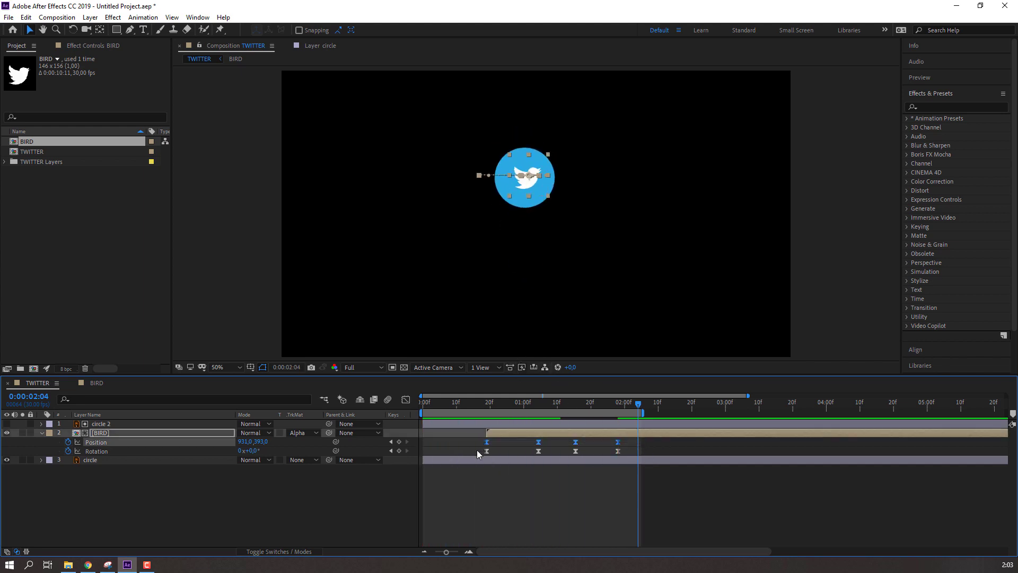
left_click(400, 398)
left_click_drag(473, 531, 505, 523)
key("space")
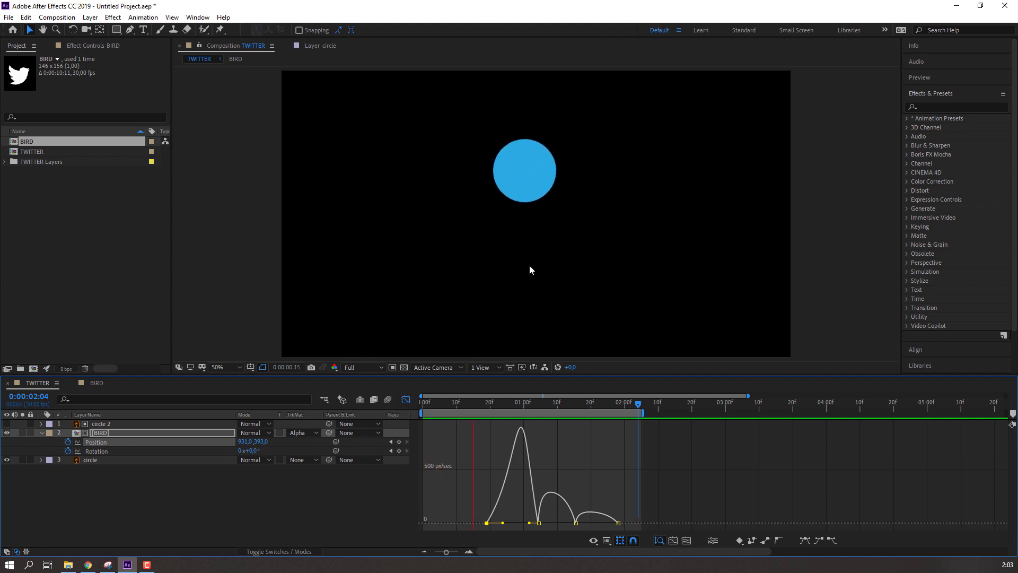
left_click(406, 398)
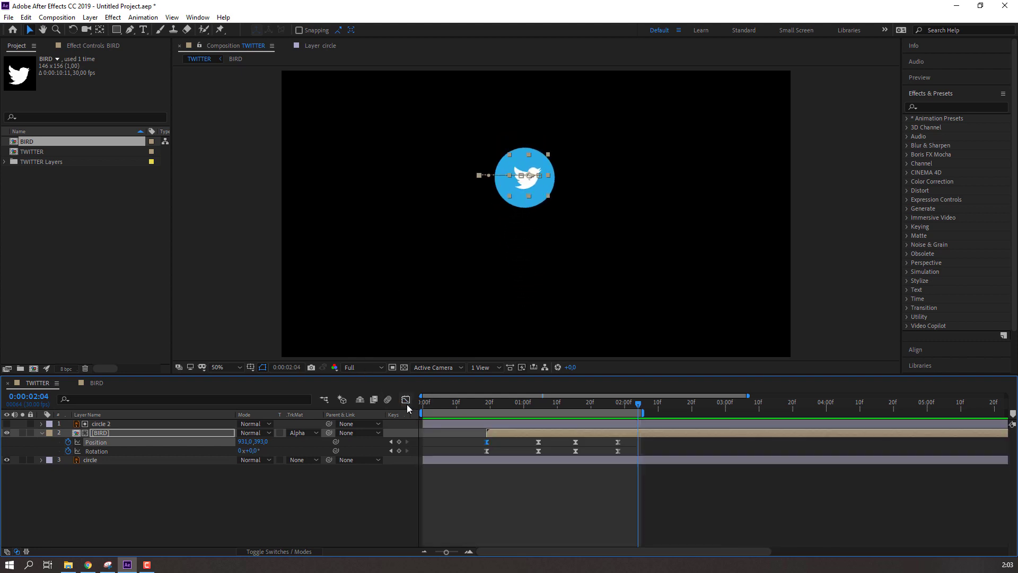
- Scrub through the bird's slide-in to review its Position and Rotation keyframes up to the last pair
left_click_drag(449, 405, 510, 403)
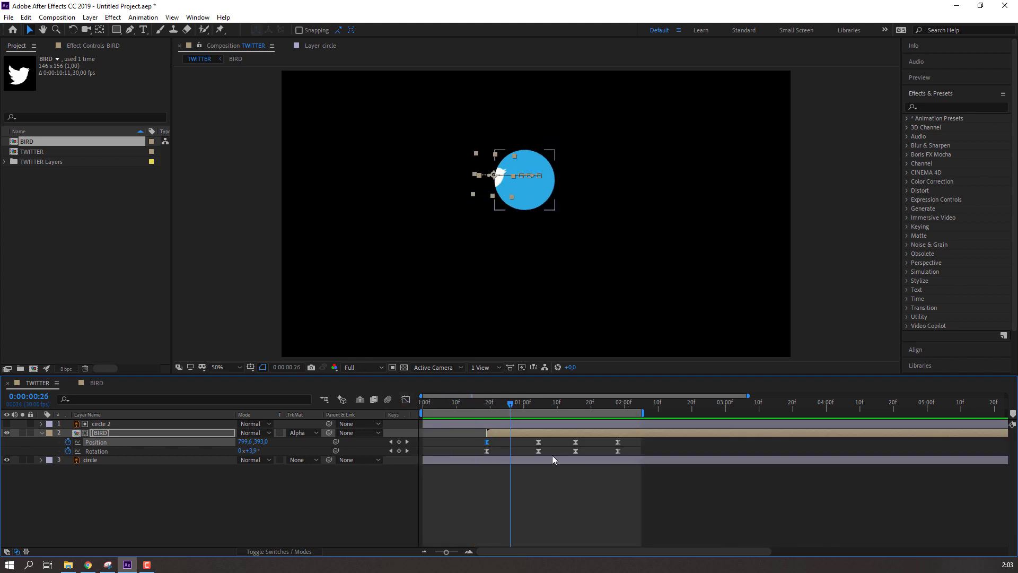
left_click(538, 451)
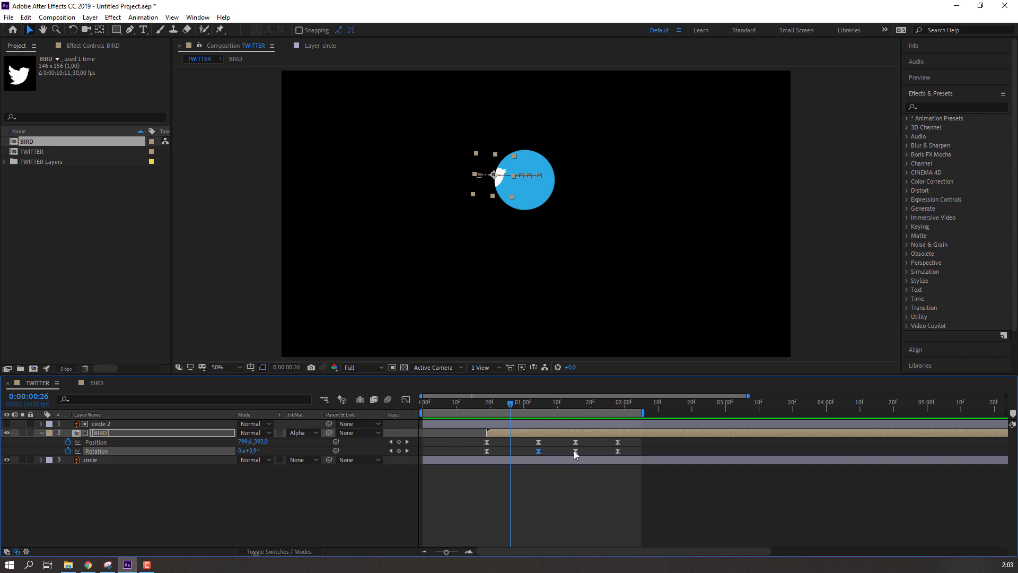
left_click_drag(491, 396, 619, 407)
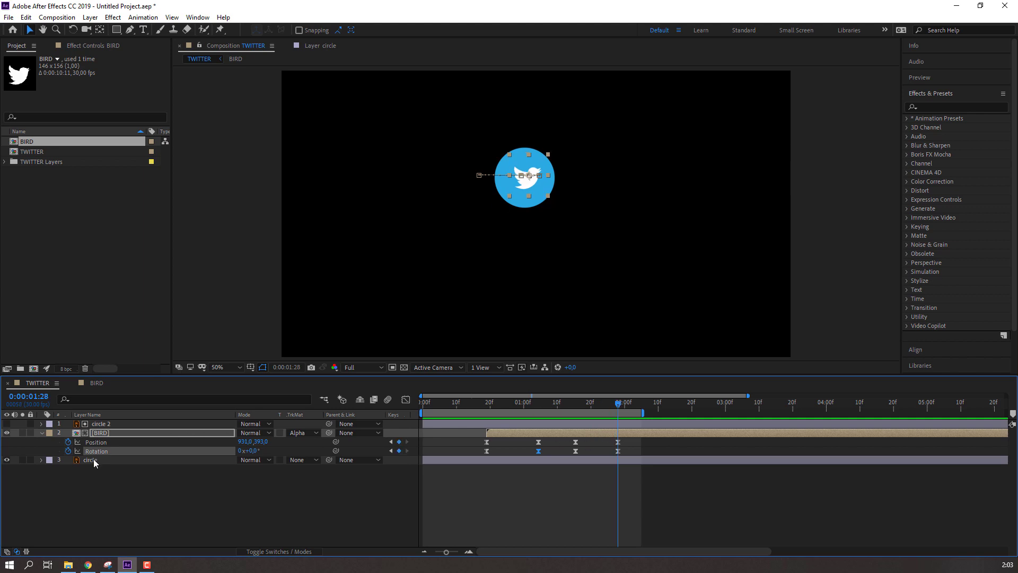
left_click(118, 491)
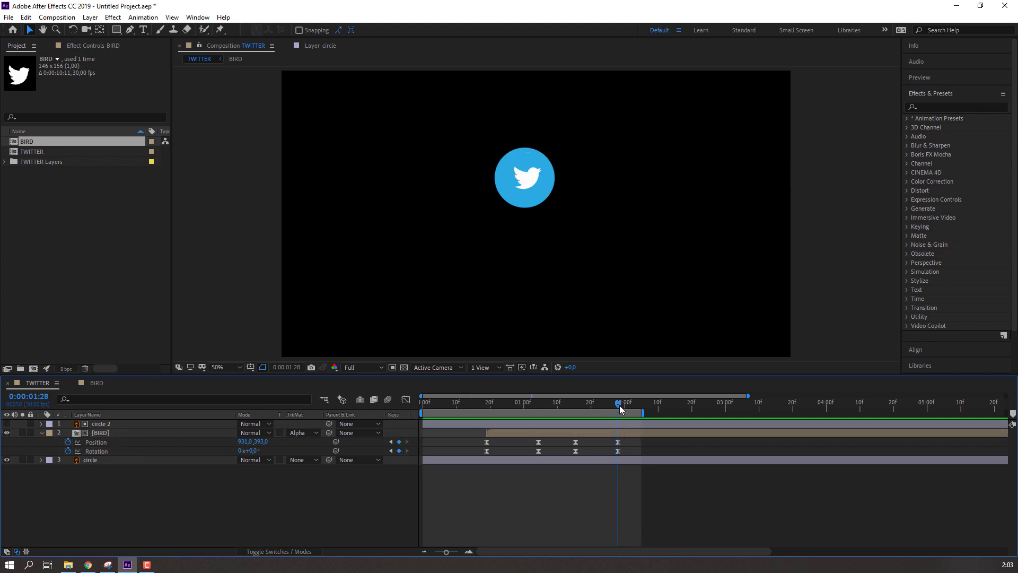
mouse_move(621, 403)
left_mouse_down()
mouse_move(684, 403)
mouse_move(620, 405)
left_mouse_up()
left_click(622, 434)
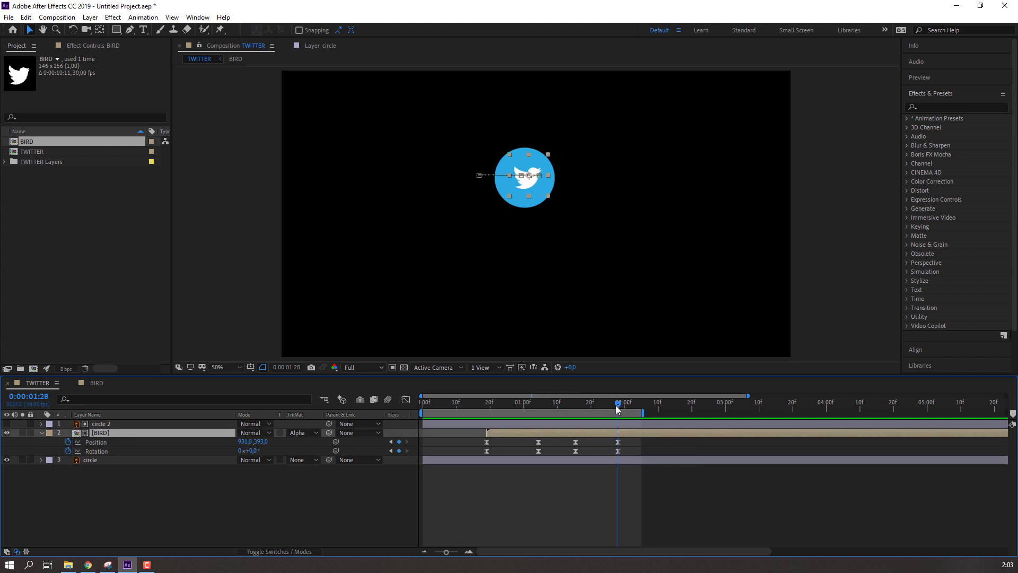
left_click_drag(618, 406, 592, 408)
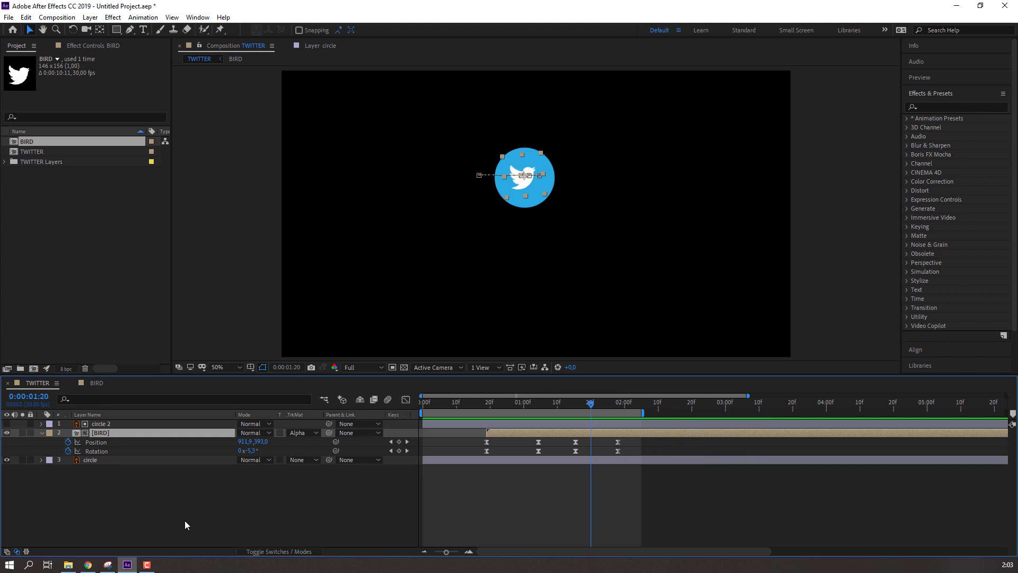
- Preview the whole logo animation from the start of the TWITTER composition
key("Home")
left_click(239, 368)
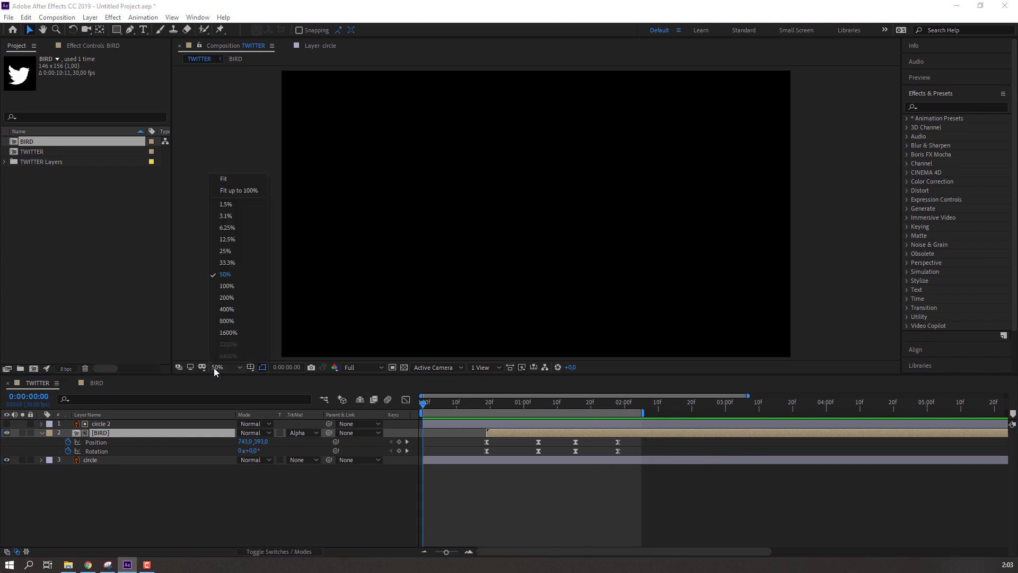
left_click(239, 196)
left_click(524, 500)
scroll(534, 239, "down", 2)
key("space")
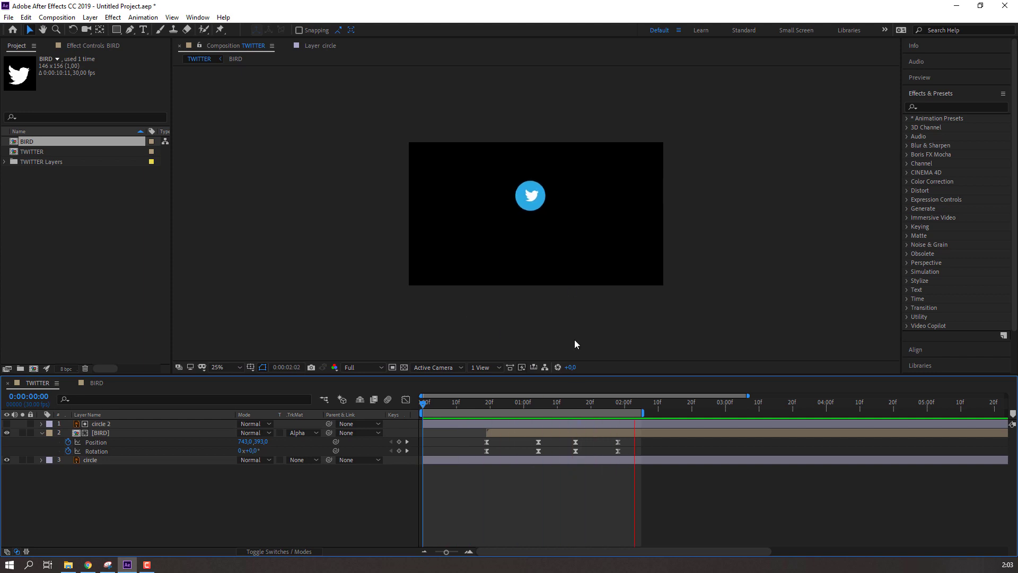
key("space")
left_click(230, 465)
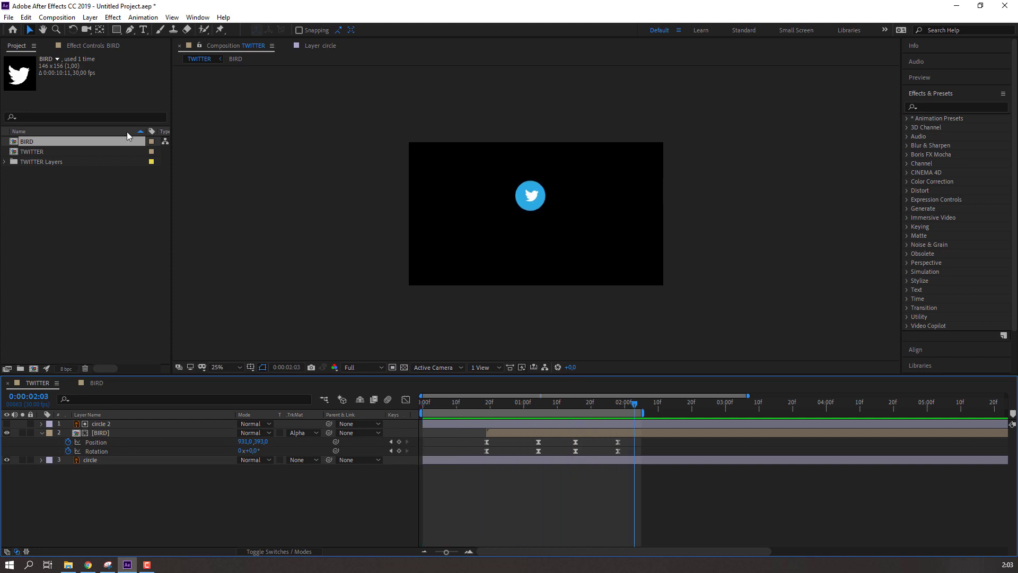
- Make the Rounded Rectangle Tool the current shape tool, and return to the Selection tool without drawing
left_click(118, 32)
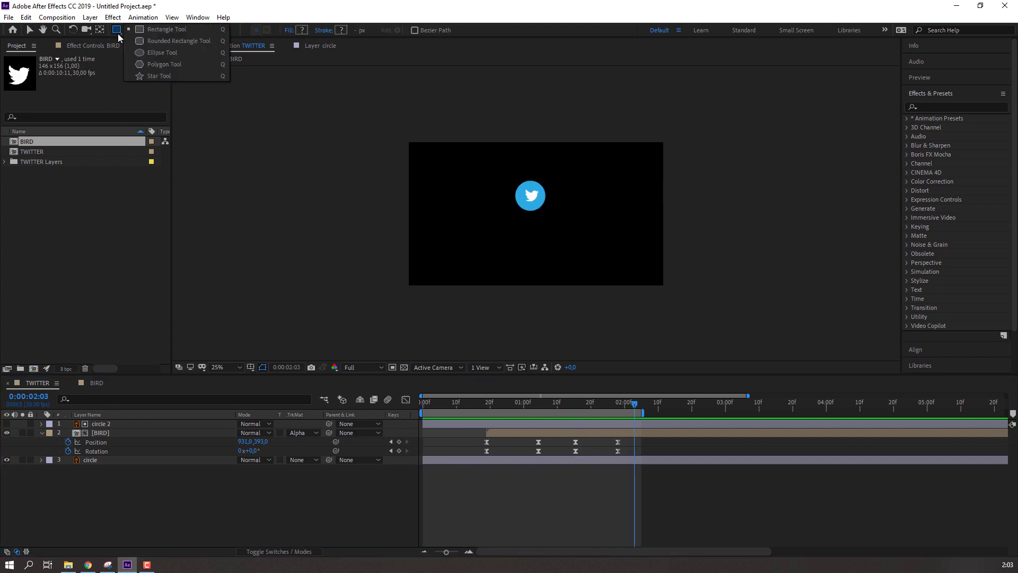
left_click(148, 42)
key("period")
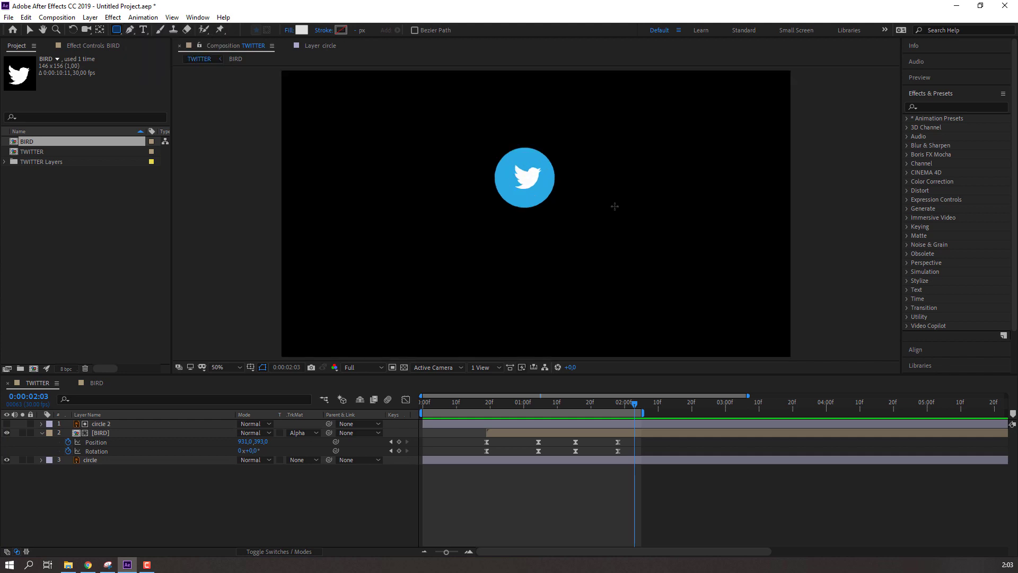
left_click_drag(599, 181, 504, 210)
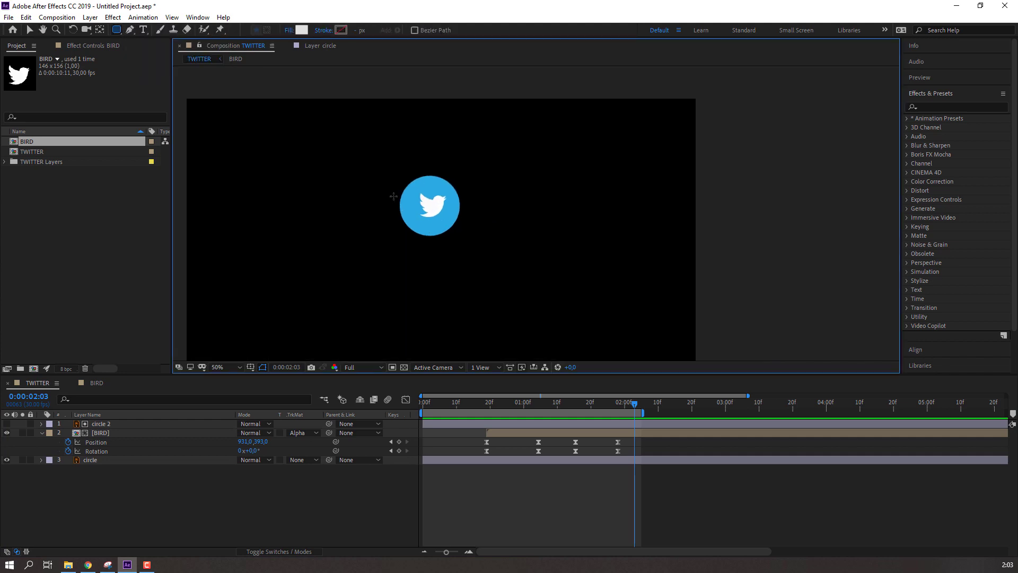
key("comma")
key("v")
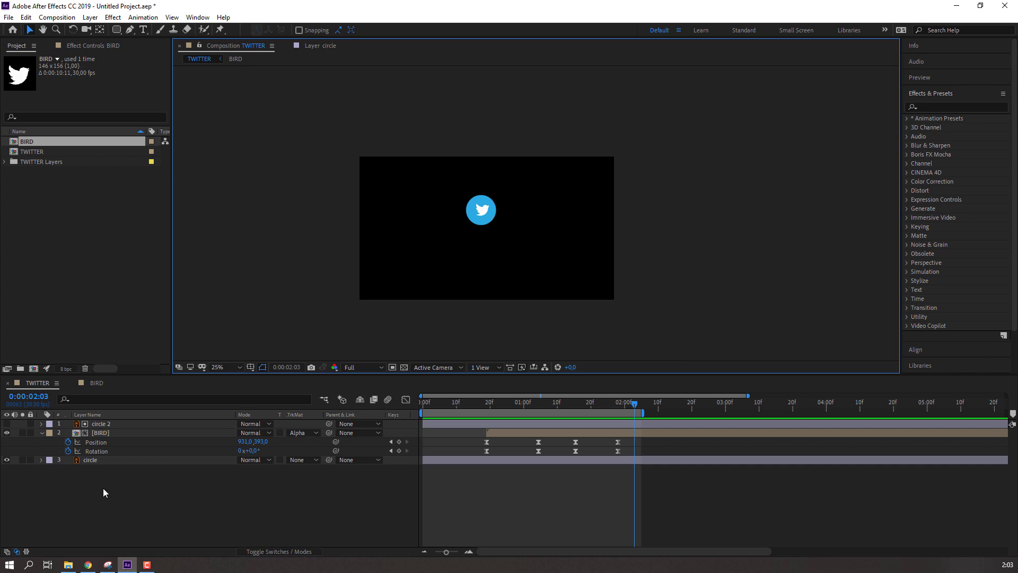
- Add a null object to the TWITTER composition and parent the circle 2, BIRD and circle layers to it
left_click(42, 433)
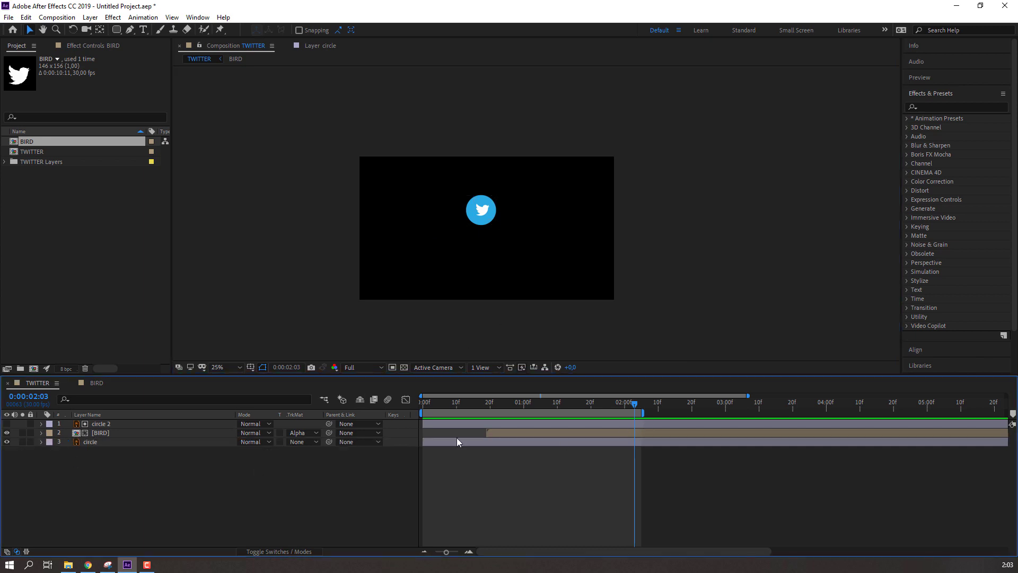
right_click(298, 494)
mouse_move(286, 375)
left_click(331, 440)
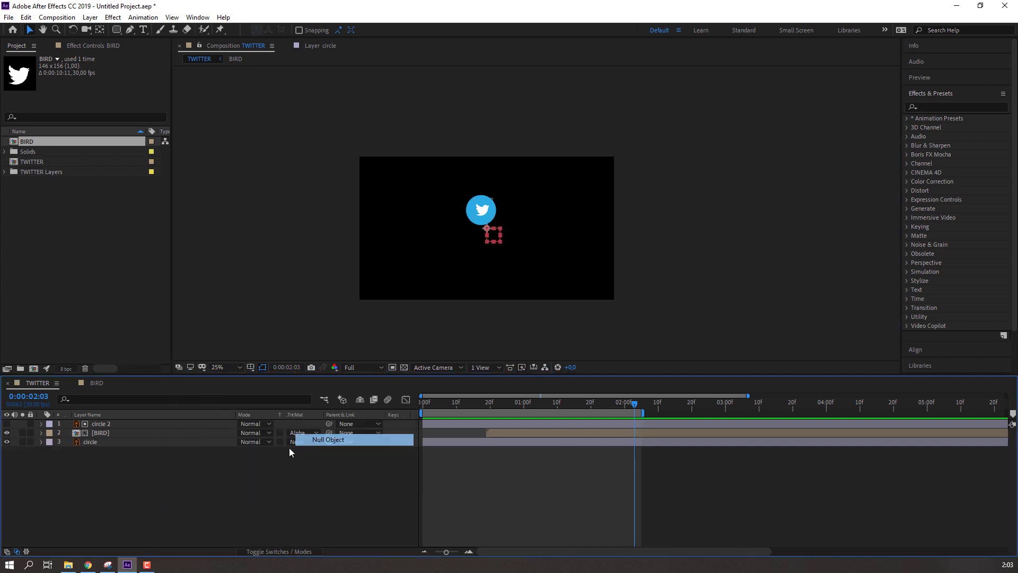
left_click_drag(110, 459, 122, 437)
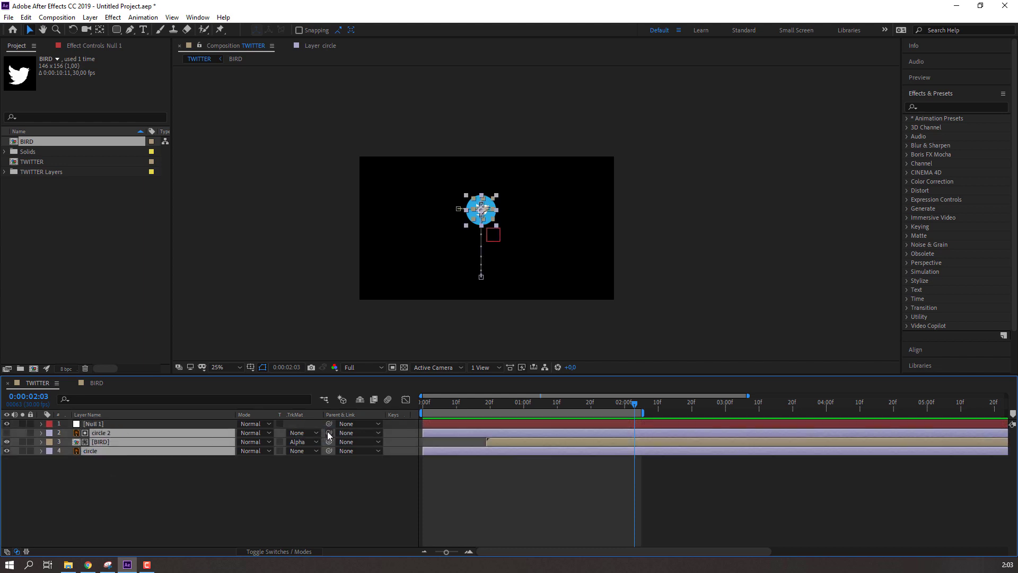
left_click_drag(329, 433, 108, 424)
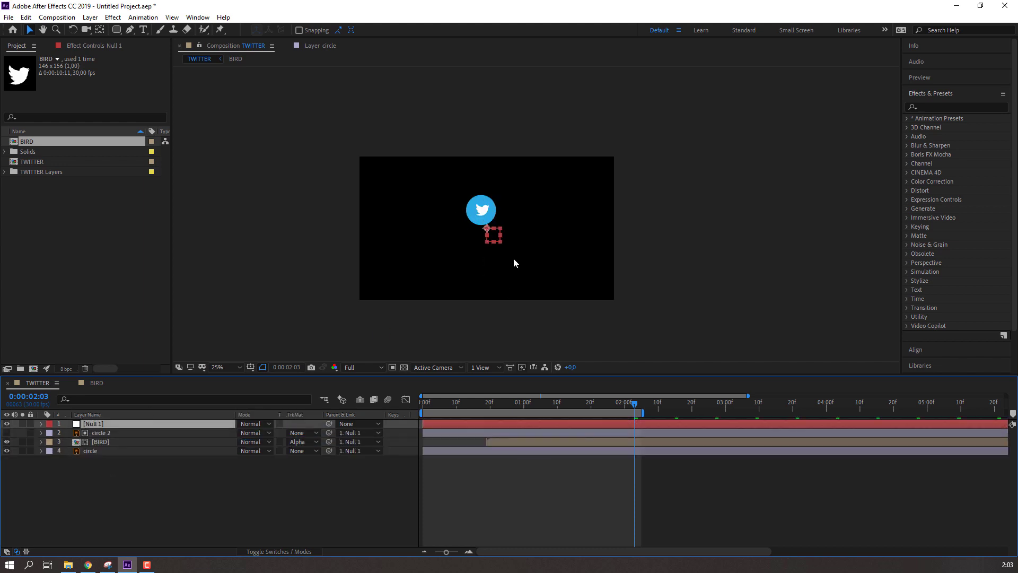
- Move the null object to place the logo near the left side of the frame, and delete the null at 0:00:01:26
left_click_drag(495, 237, 442, 256)
left_click_drag(423, 261, 420, 249)
left_click_drag(571, 406, 372, 412)
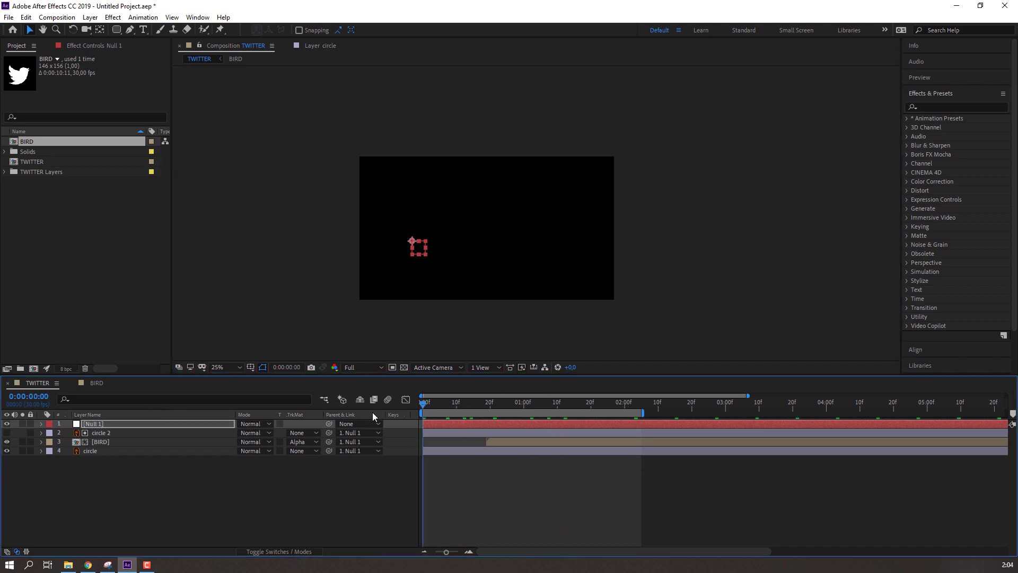
left_click_drag(435, 403, 612, 406)
key("Delete")
- Draw a long white rounded rectangle starting over the logo circle's right edge and extending horizontally across the frame
left_click(117, 30)
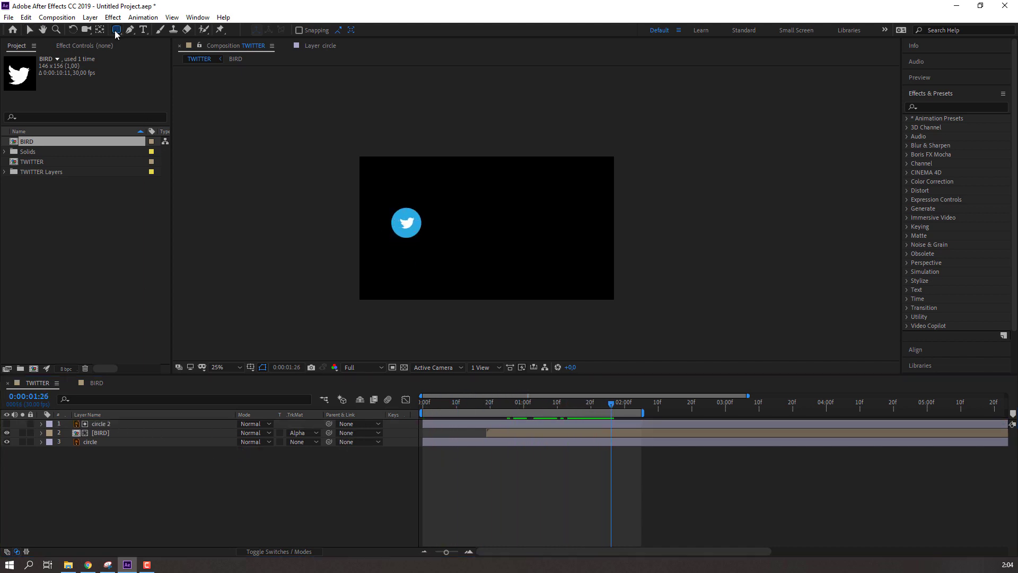
key("period")
left_click_drag(296, 214, 527, 248)
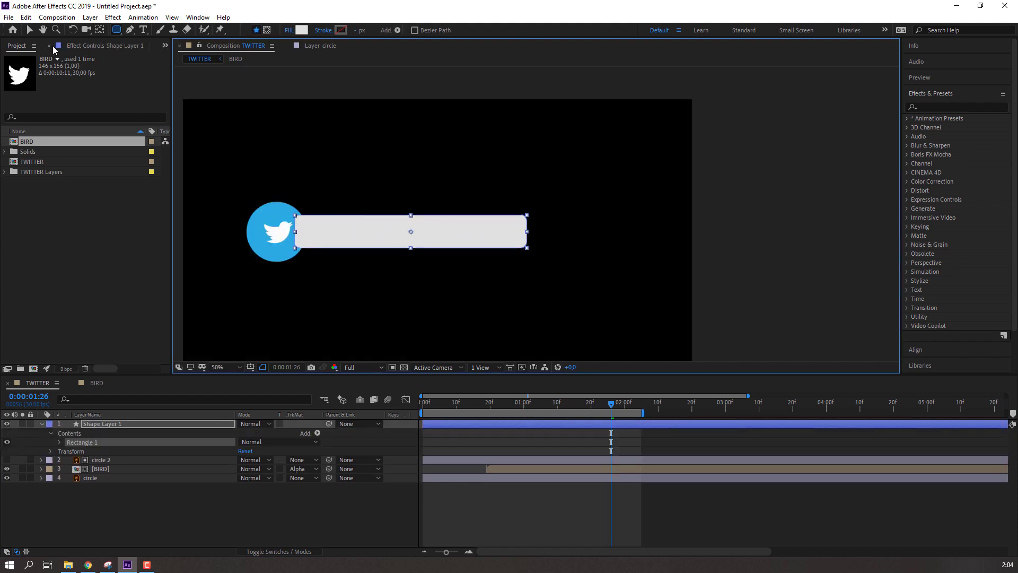
- Set the bar's fill to a lighter tint of the logo circle's blue, 68C9F4
key("v")
left_click(386, 30)
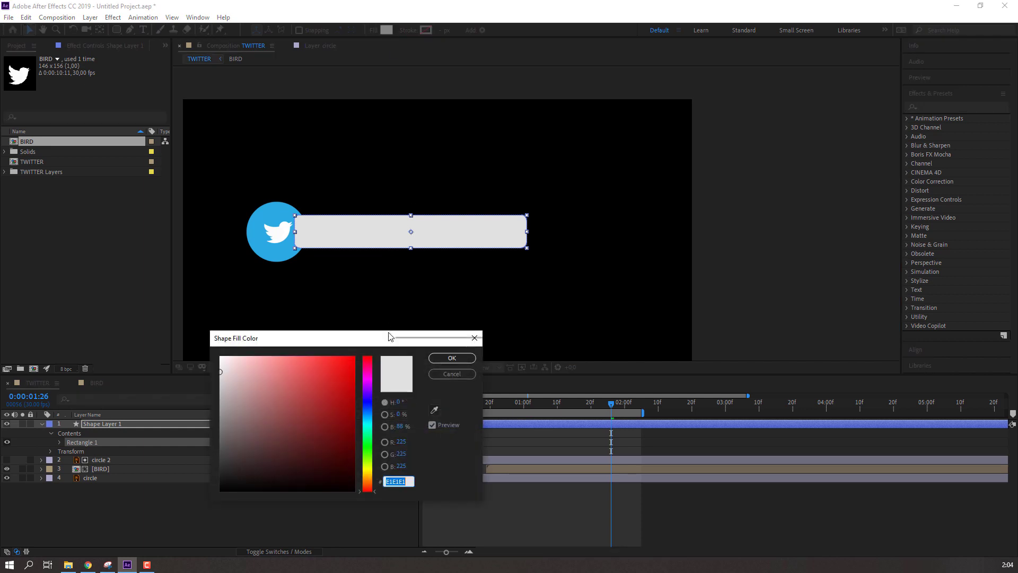
left_click(434, 410)
left_click(260, 230)
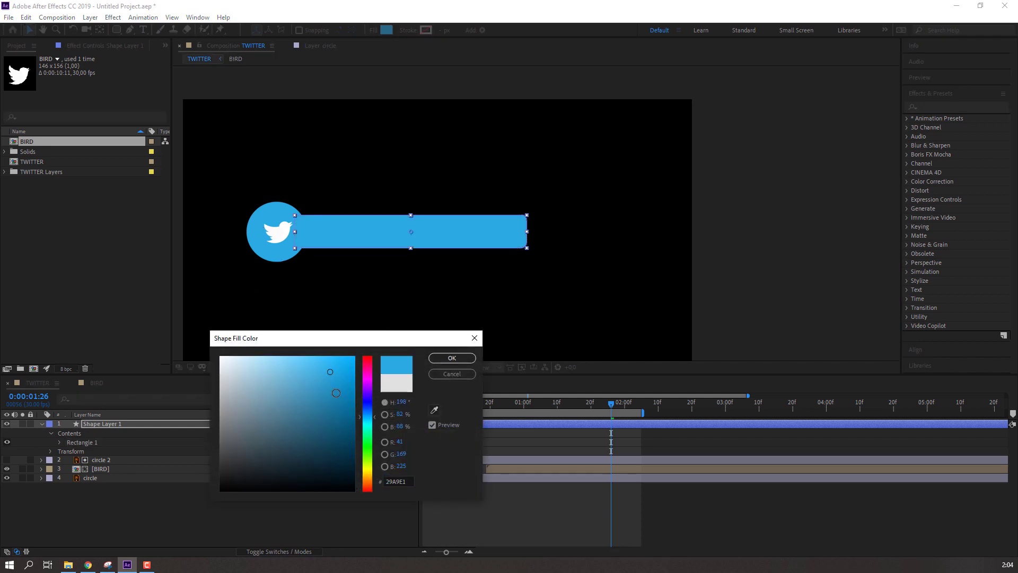
mouse_move(321, 371)
left_mouse_down()
mouse_move(297, 387)
mouse_move(299, 402)
mouse_move(280, 384)
mouse_move(292, 362)
left_mouse_up()
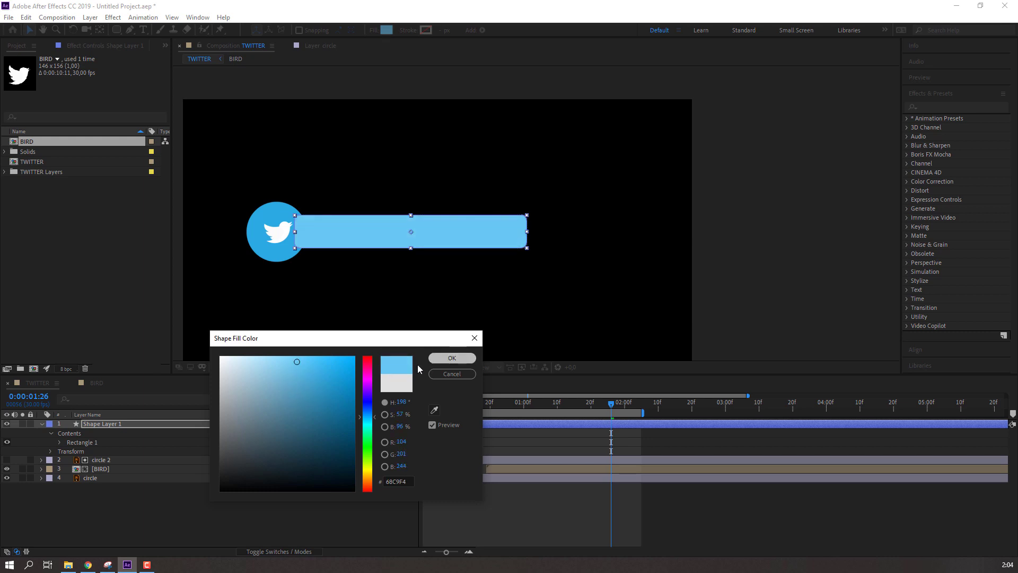
left_click(451, 358)
- Place Shape Layer 1 at the bottom of the layer stack, behind the logo circle
left_click(41, 424)
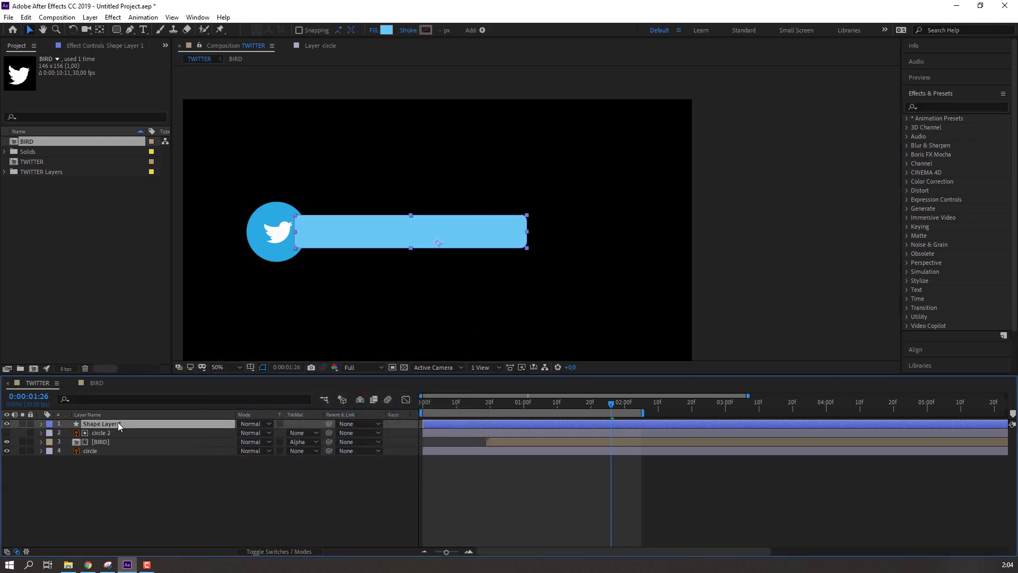
left_click_drag(118, 422, 101, 466)
left_click(110, 515)
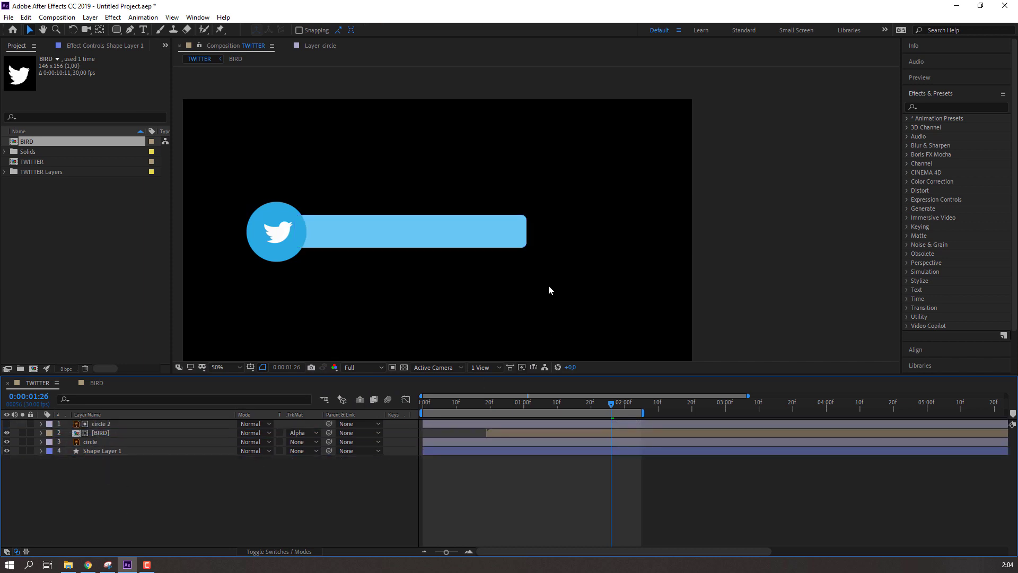
scroll(375, 284, "down", 2)
scroll(368, 279, "up", 2)
- Solo the bar, place its anchor point on the middle of its left edge, and unsolo the layer
left_click(370, 239)
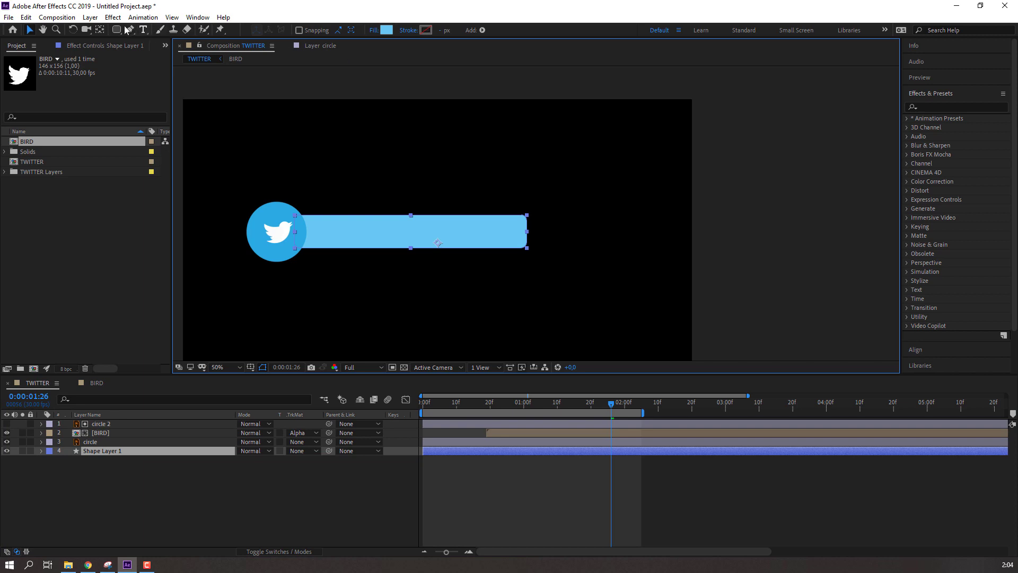
left_click(99, 29)
key("ctrl+alt+Home")
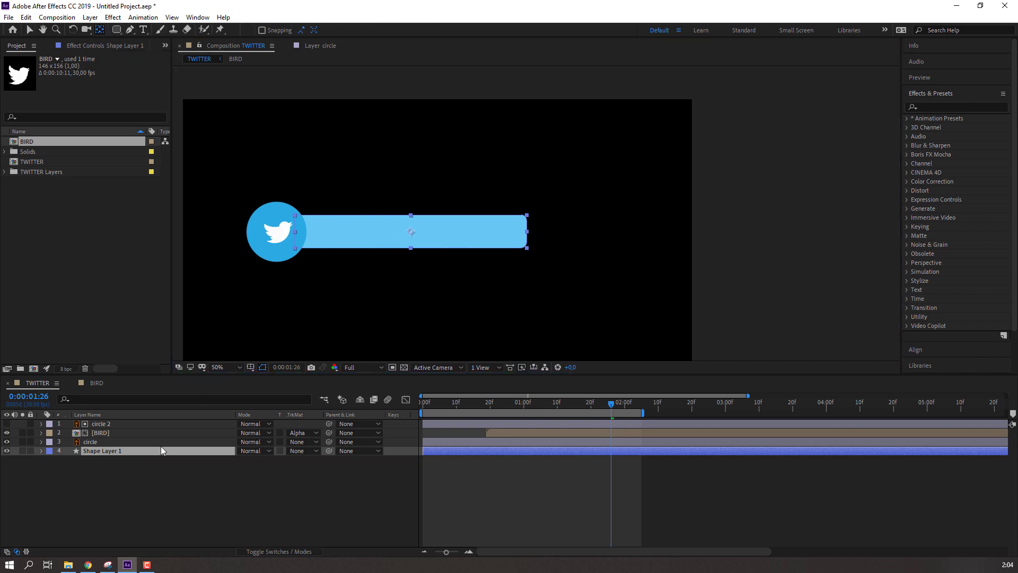
left_click(21, 450)
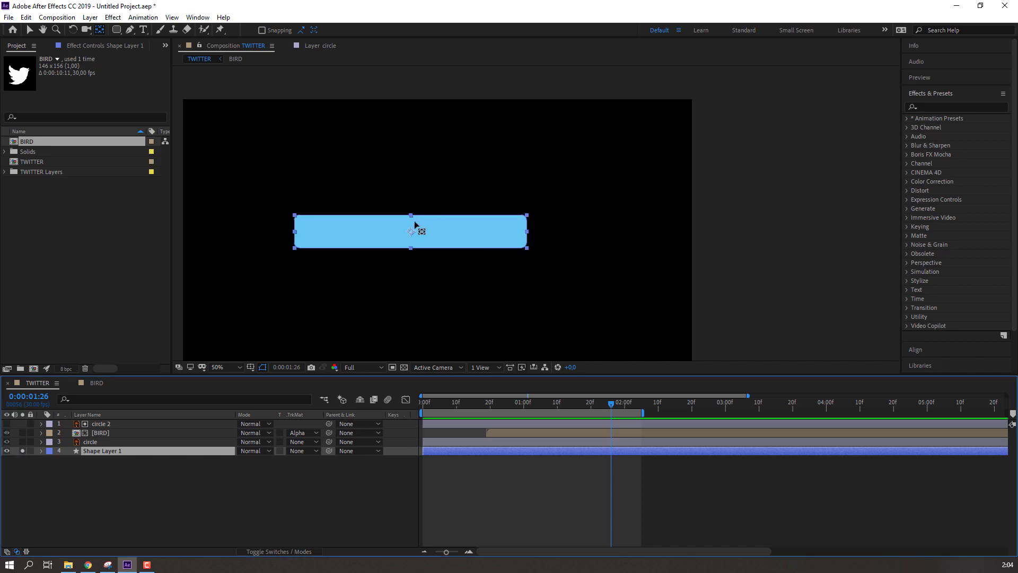
left_click(352, 236)
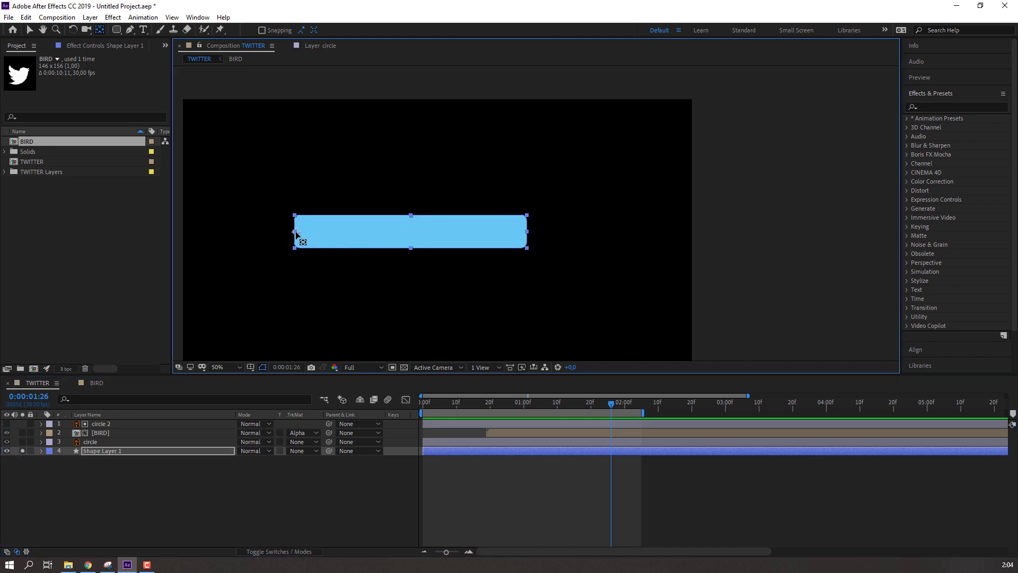
key("v")
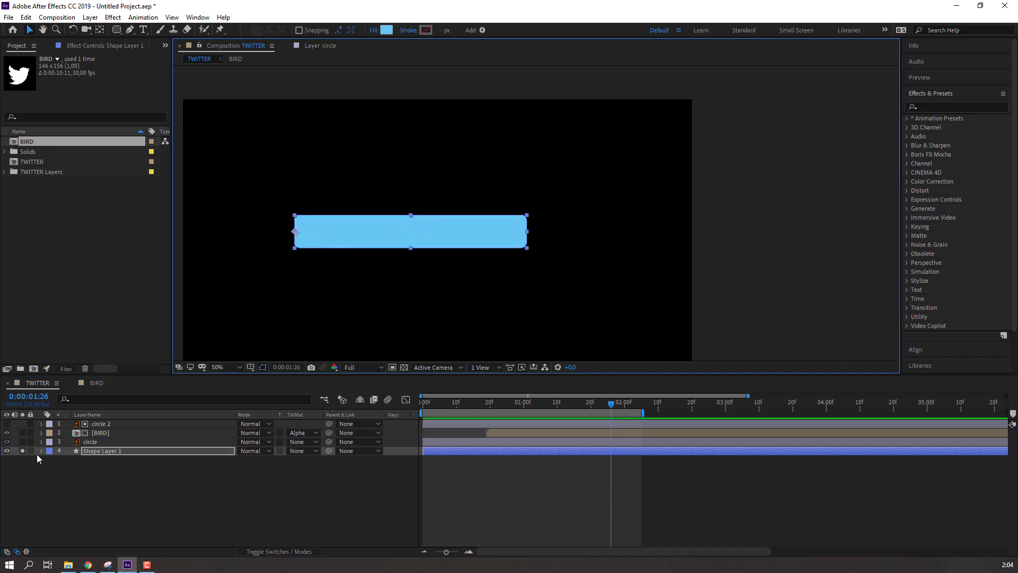
left_click(22, 450)
- Shift Shape Layer 1 in time so that it starts at 0:00:01:17
left_click_drag(450, 450, 650, 426)
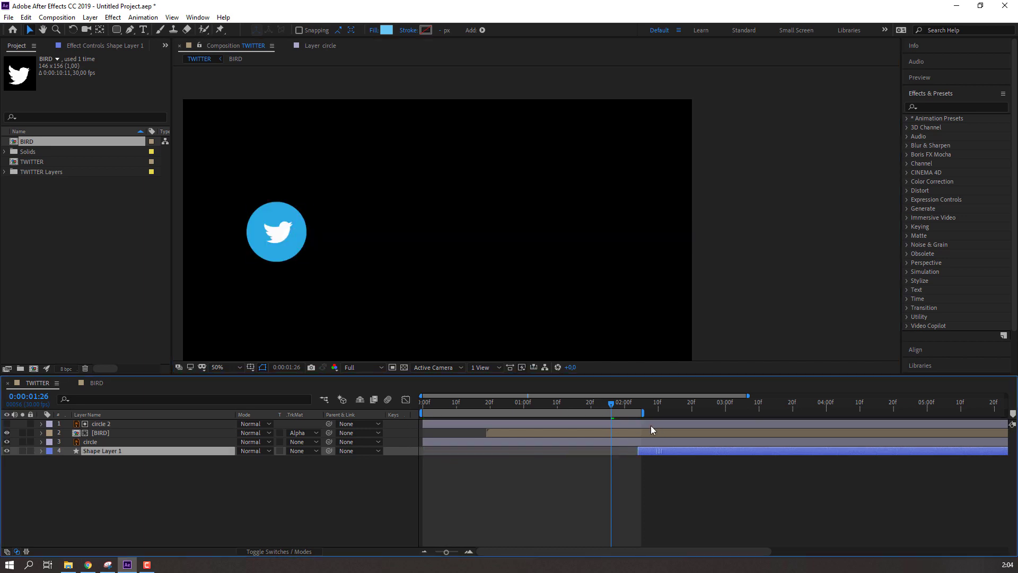
mouse_move(576, 409)
left_mouse_down()
mouse_move(435, 409)
mouse_move(573, 392)
mouse_move(580, 403)
left_mouse_up()
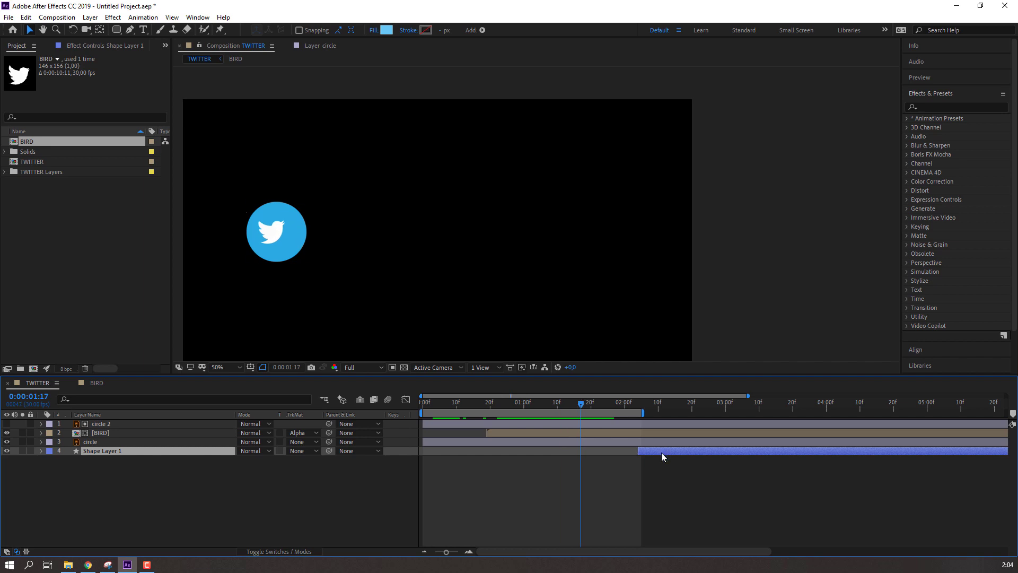
left_click_drag(660, 453, 587, 457)
- Keyframe the bar's unlinked horizontal scale from 0% at 0:00:01:17 to 100% at 0:00:01:27
left_click(240, 460)
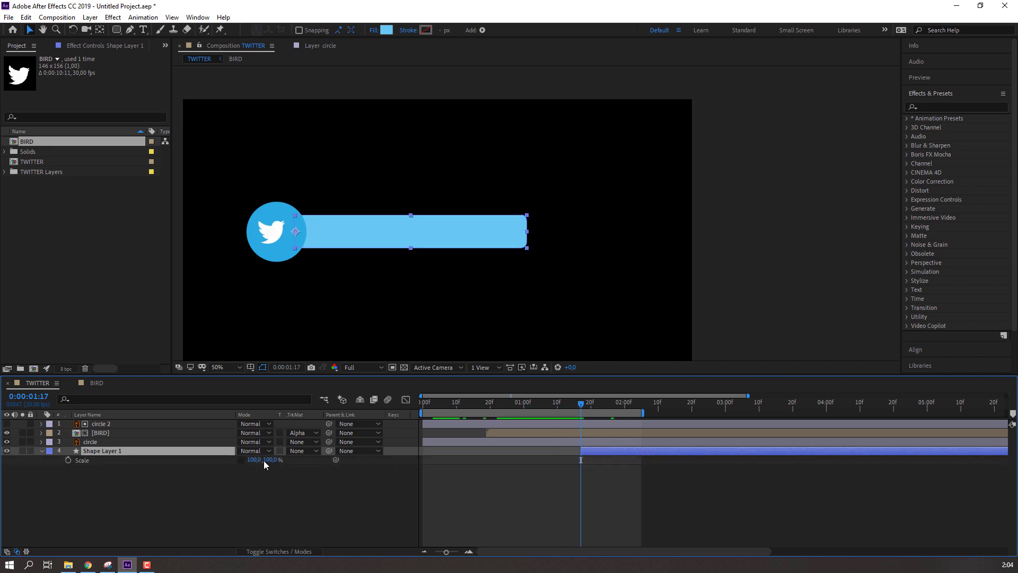
left_click_drag(255, 460, 238, 460)
key("ctrl+z")
type("0")
key("Return")
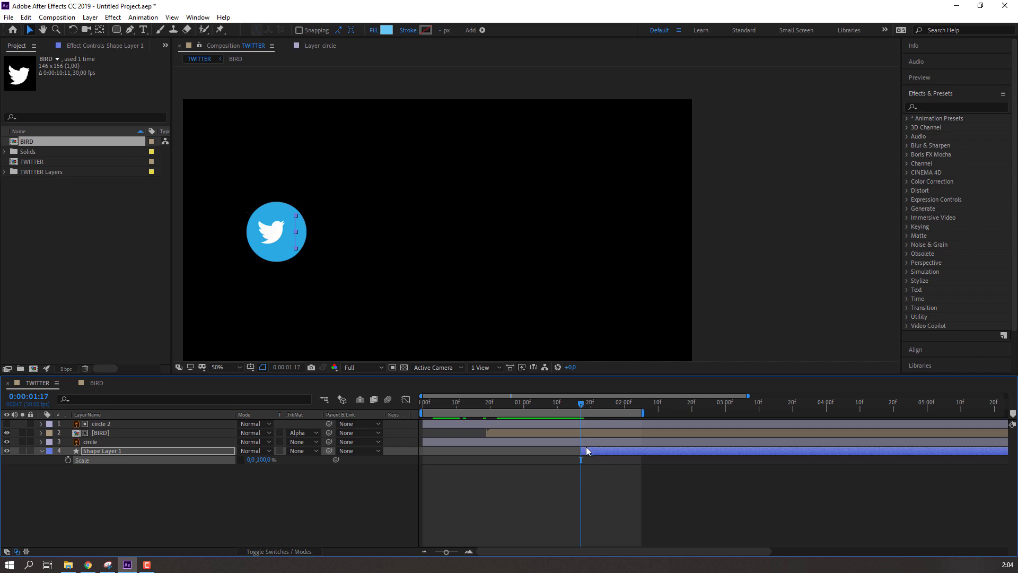
key("shift+Page_Down")
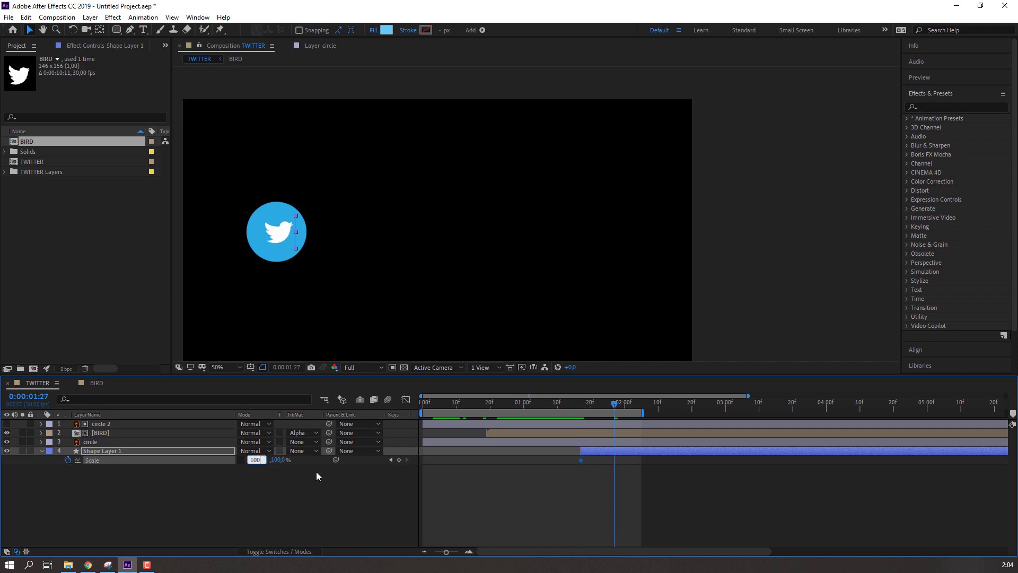
key("Return")
- Set the work area start to 0:00:01:11 and preview the bar's scale animation
left_click(563, 405)
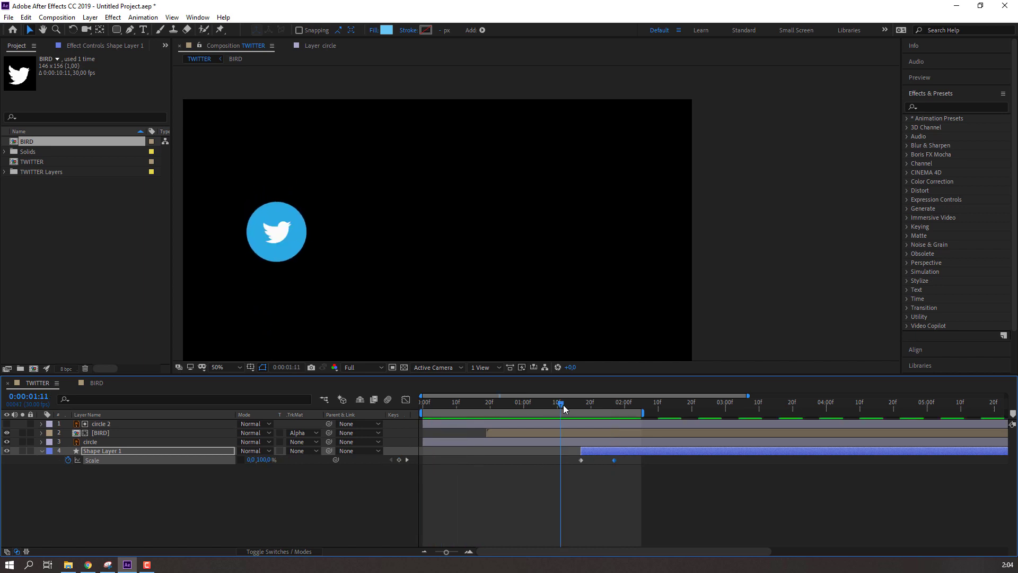
key("b")
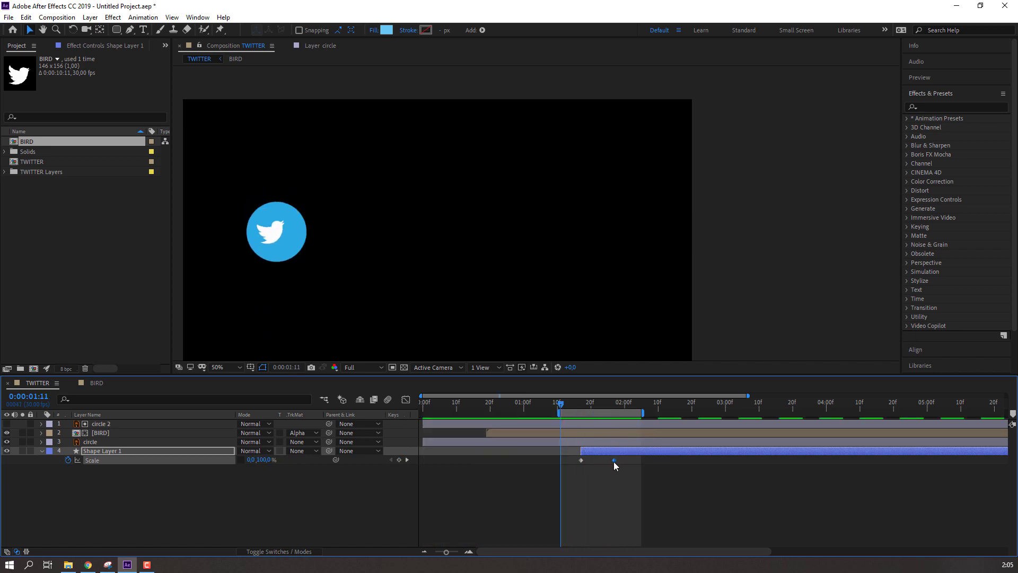
key("space")
- Apply Easy Ease to both scale keyframes of the bar and move the last one to about 0:00:02:03
left_click_drag(620, 461, 580, 463)
right_click(580, 462)
mouse_move(625, 451)
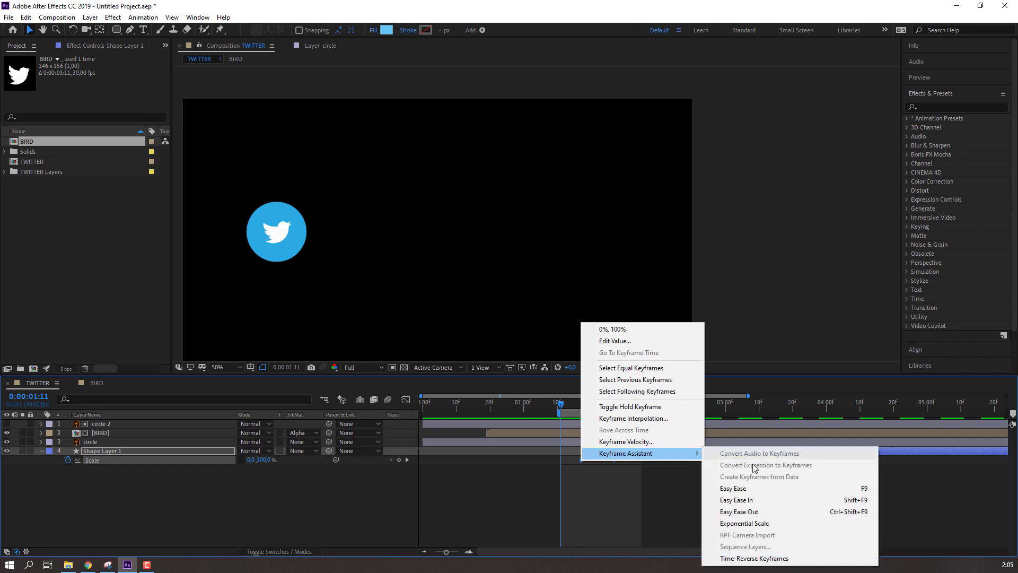
left_click(739, 486)
left_click_drag(615, 459, 634, 459)
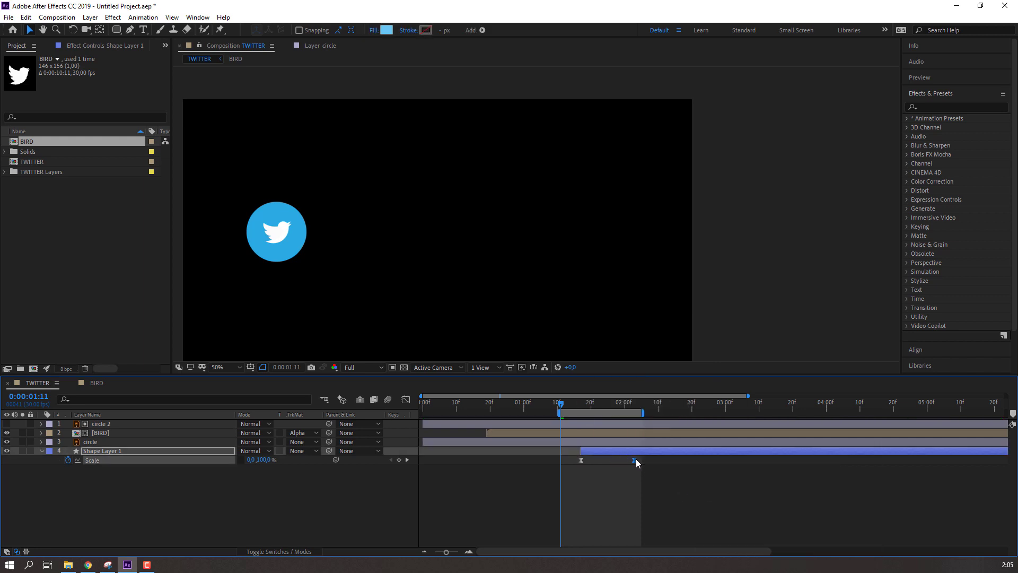
- Reshape the bar's scale speed graph into a steep central peak with gentle ends, and preview it
left_click(406, 400)
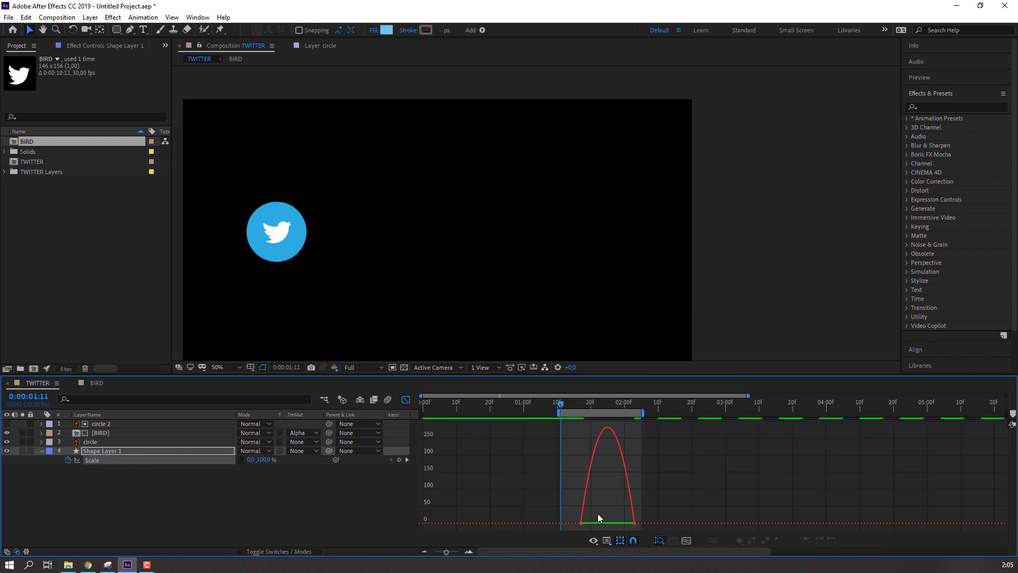
left_click_drag(590, 524, 622, 523)
key("space")
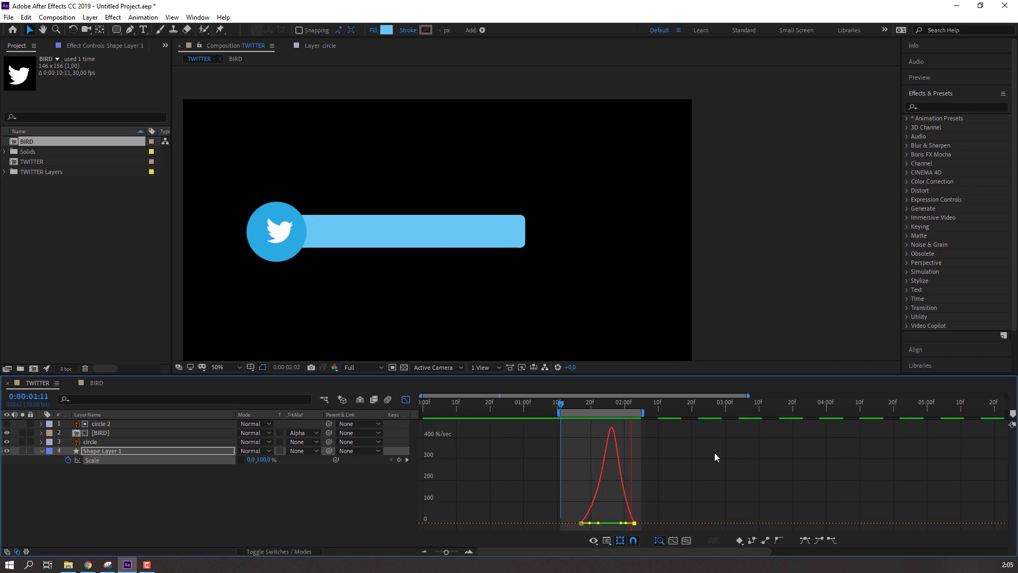
left_click(407, 398)
- Retime the bar to start at about 0:00:01:05 with its scale ending at 0:00:02:00, and begin the work area at about 0:00:00:29
left_click(639, 467)
left_click_drag(635, 460, 577, 449)
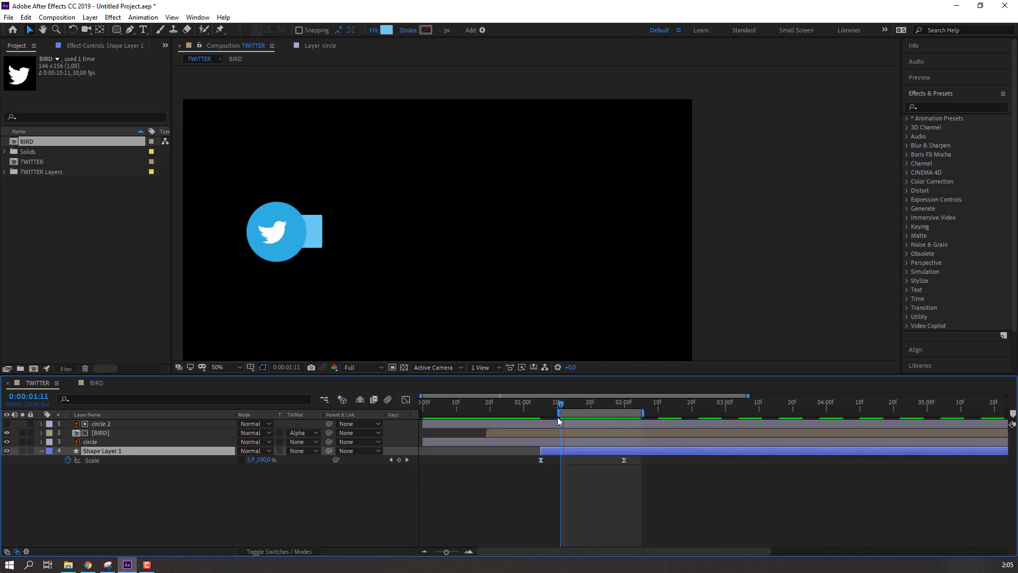
left_click_drag(559, 413, 519, 414)
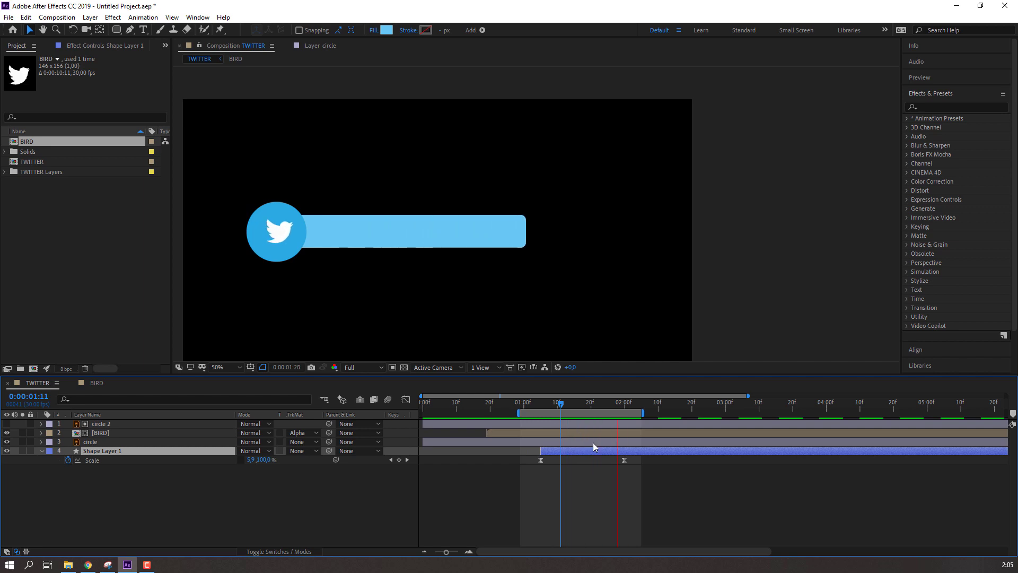
- Lengthen the ease of the bar's first scale keyframe in the speed graph and preview the slower start
left_click_drag(638, 461, 531, 470)
left_click(407, 400)
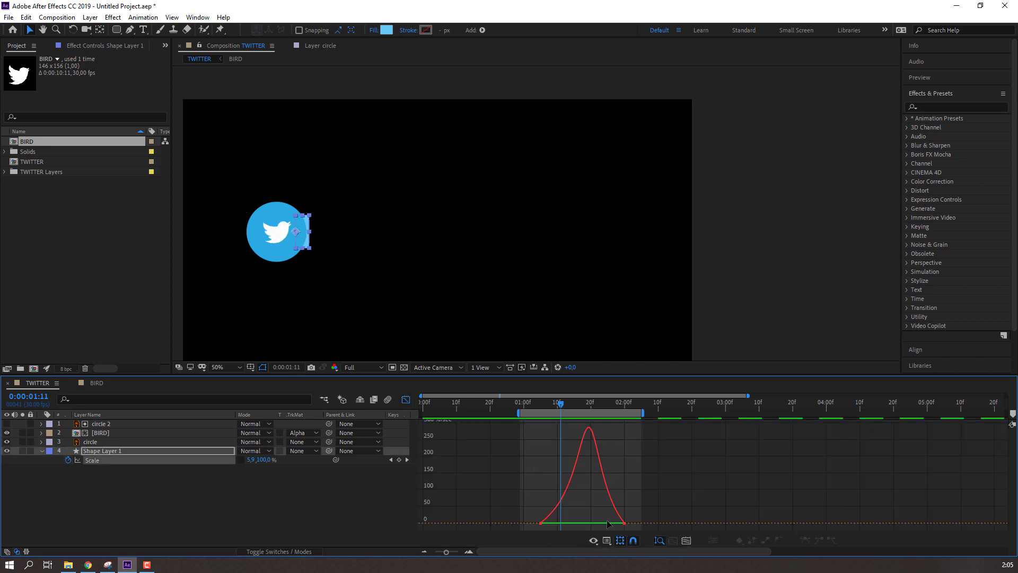
left_click_drag(531, 518, 572, 523)
key("space")
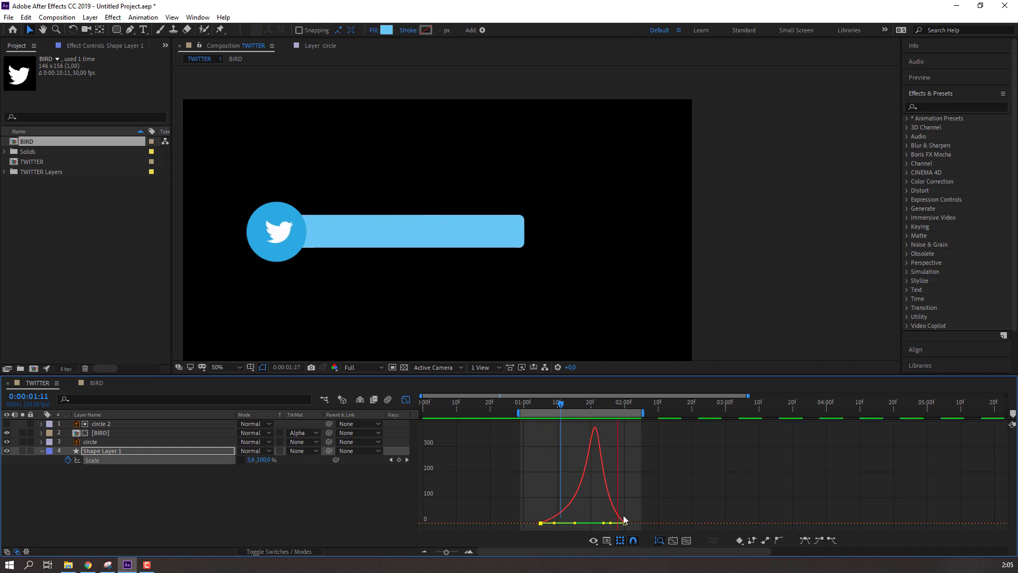
key("space")
key("shift+F3")
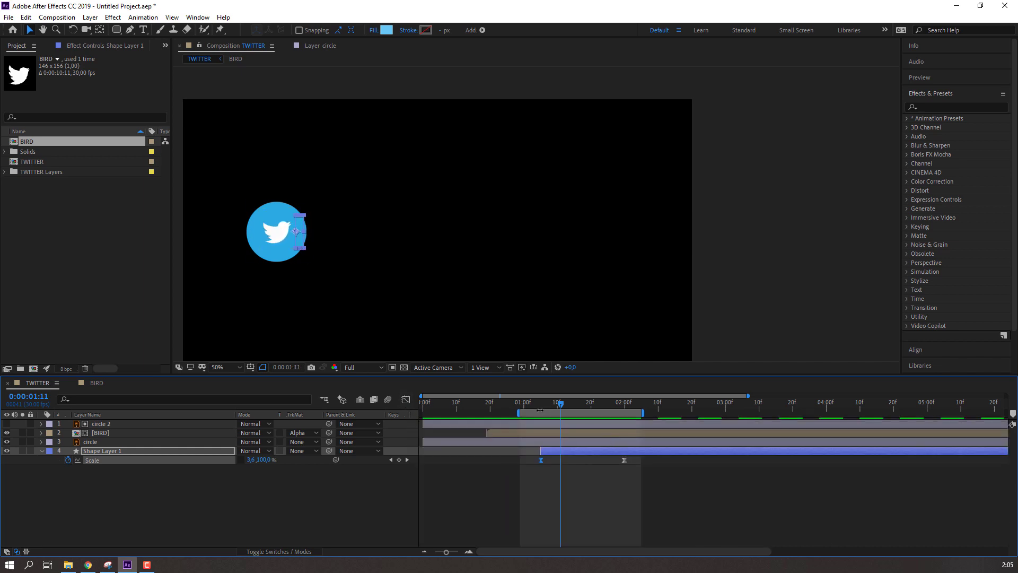
- Duplicate Shape Layer 1 and offset the copy to start at about 0:00:01:08
left_click_drag(538, 410, 624, 411)
left_click(120, 451)
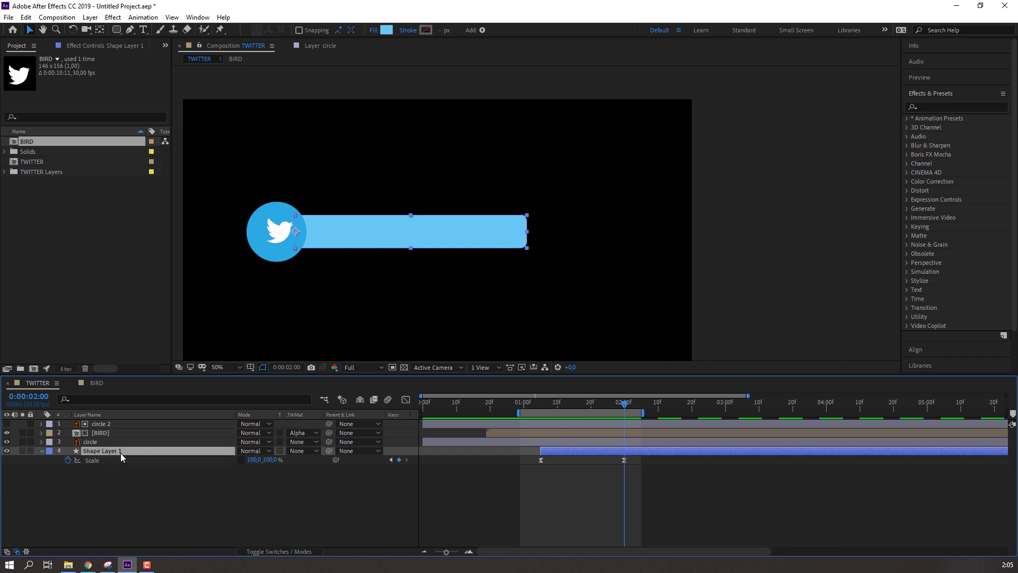
key("ctrl+d")
left_click_drag(559, 451, 569, 452)
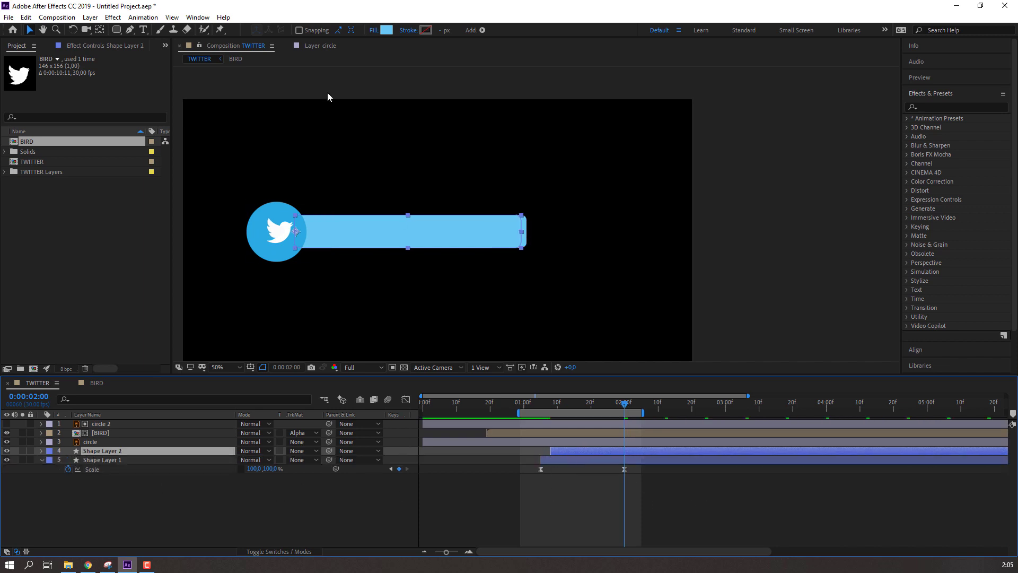
- Set the fill of Shape Layer 2 to a slightly darker blue than the bar beneath it
left_click(386, 31)
left_click(296, 371)
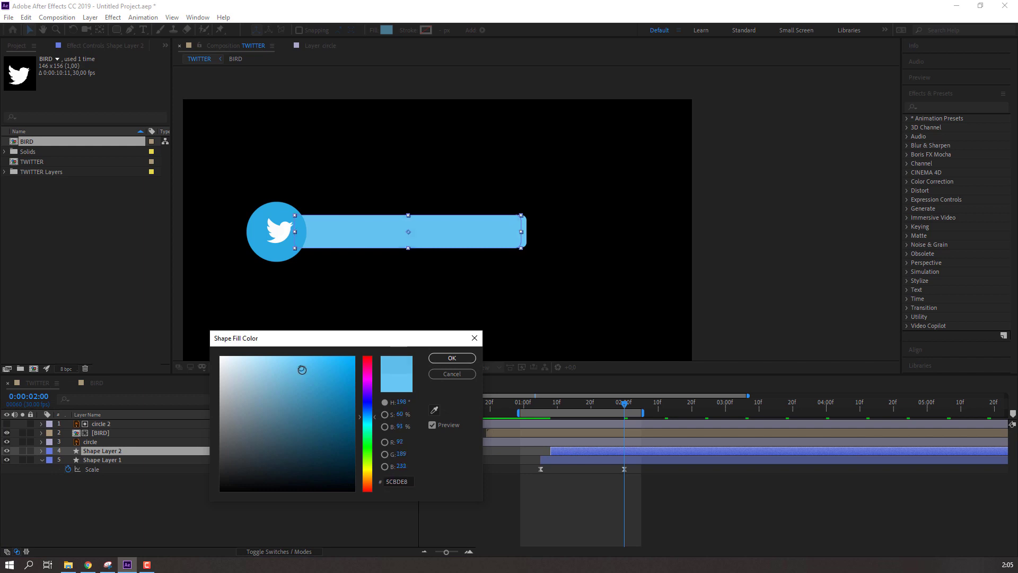
left_click(452, 358)
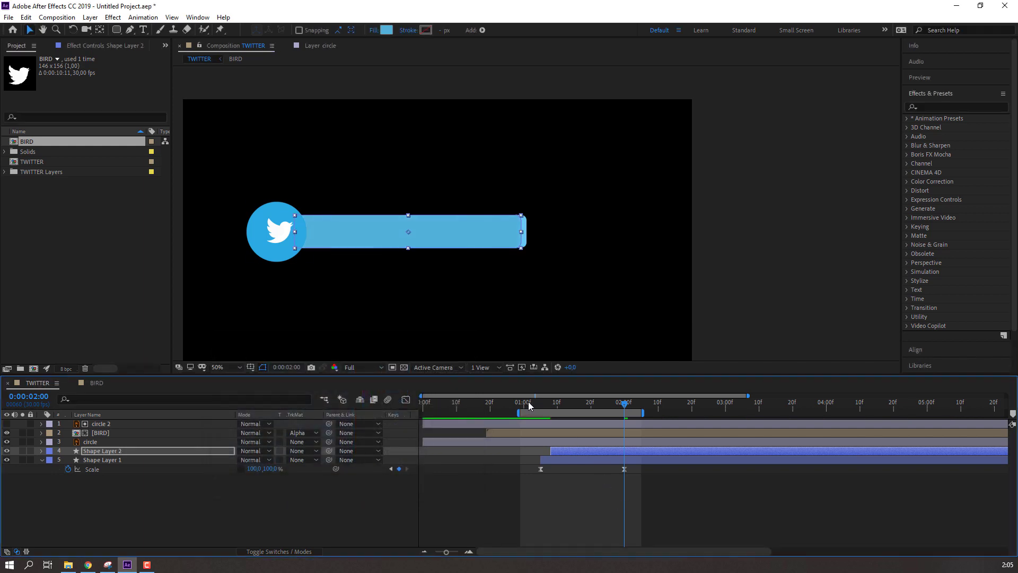
- Extend the work area end to about 0:00:03:10 and preview the two staggered bars
left_click_drag(528, 402, 612, 402)
left_click(729, 525)
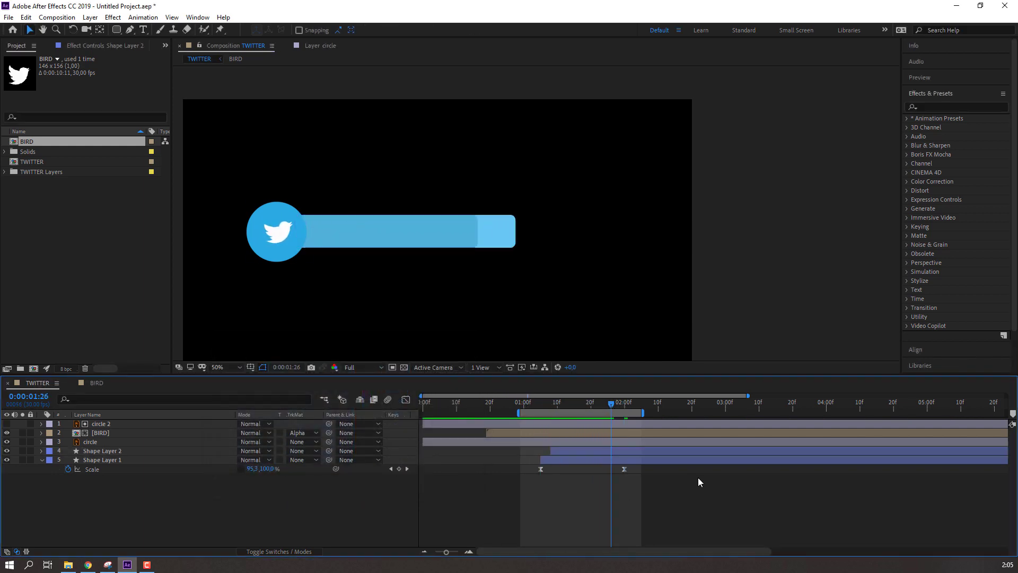
key("space")
key("space")
left_click_drag(699, 413, 760, 412)
key("space")
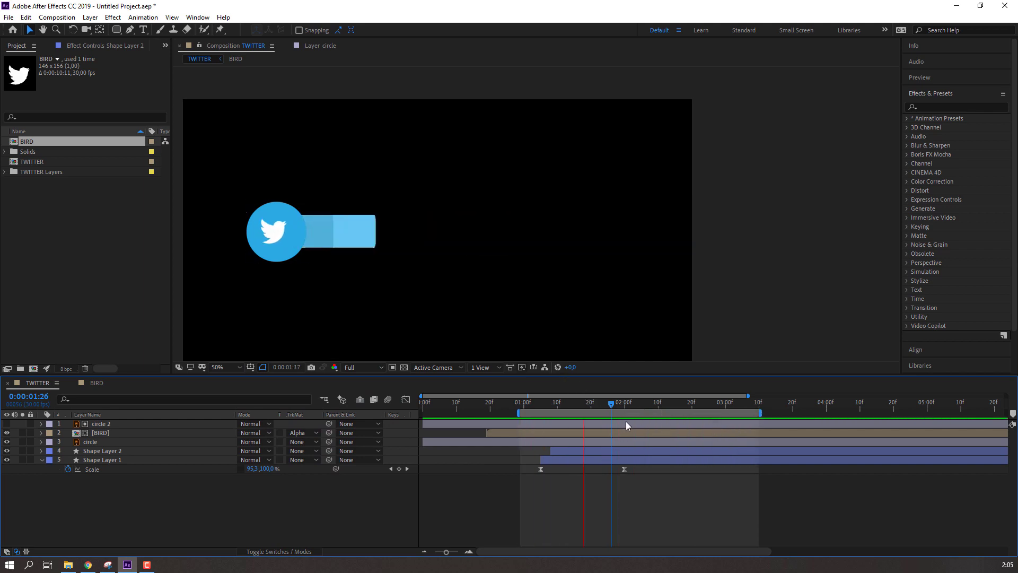
key("space")
- Duplicate Shape Layer 2 and offset the copy to start at about 0:00:01:11
left_click(574, 450)
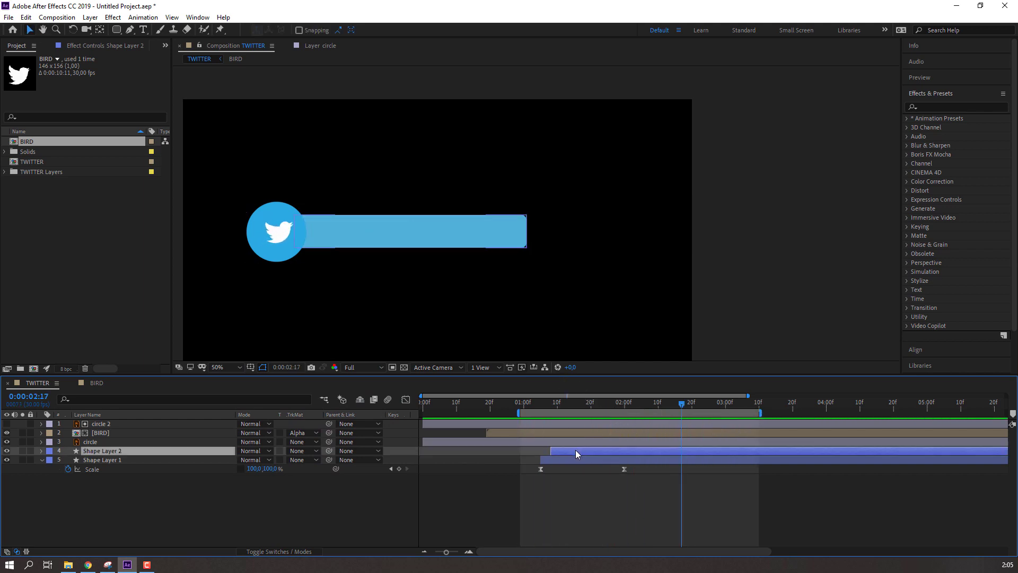
key("ctrl+d")
left_click_drag(575, 451, 578, 452)
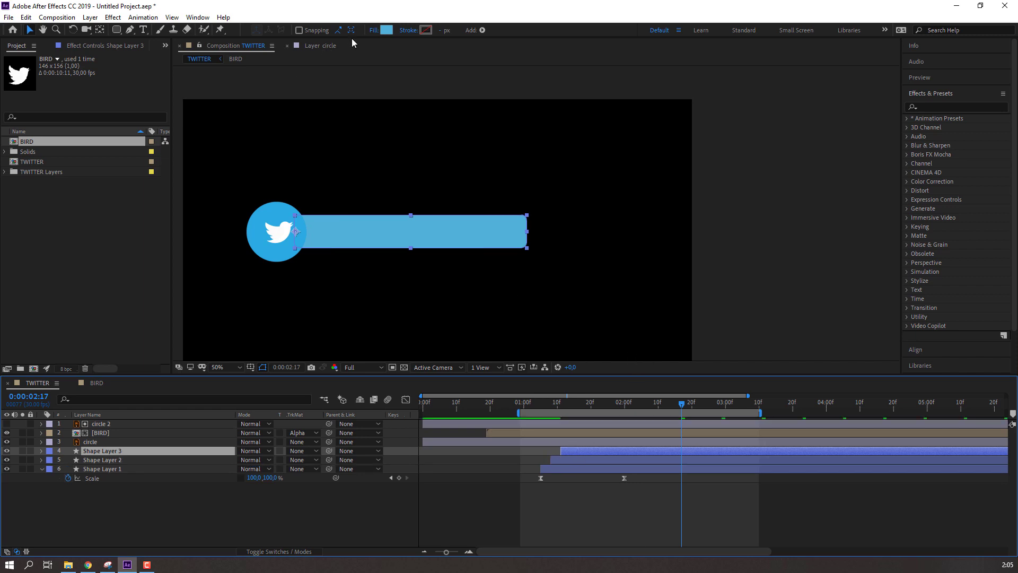
- Set the fill of Shape Layer 3 to pale blue B4E8FE and preview the three bars
left_click(383, 31)
left_click_drag(282, 377, 258, 358)
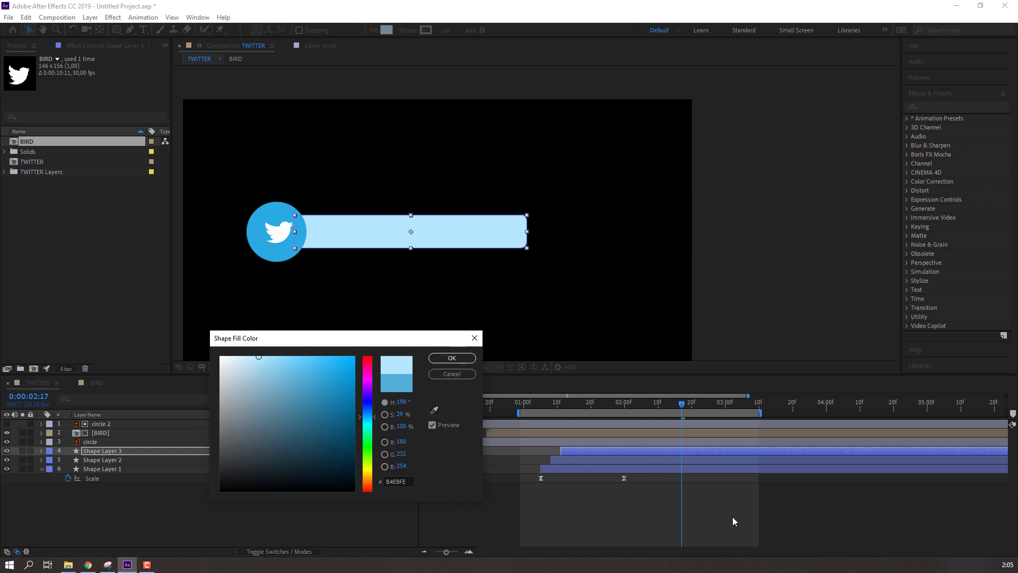
left_click(461, 358)
key("space")
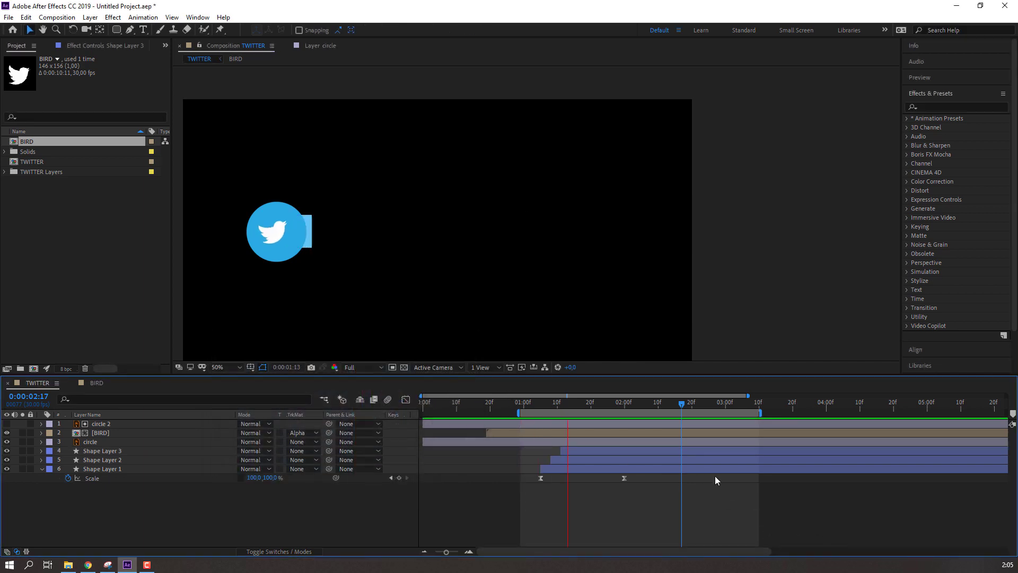
- Restagger the bars four frames apart, starting Shape Layer 2 at 0:00:01:09 and Shape Layer 3 at 0:00:01:13
left_click_drag(542, 406, 541, 406)
key("Page_Down")
key("Page_Down")
key("Page_Down")
key("Page_Down")
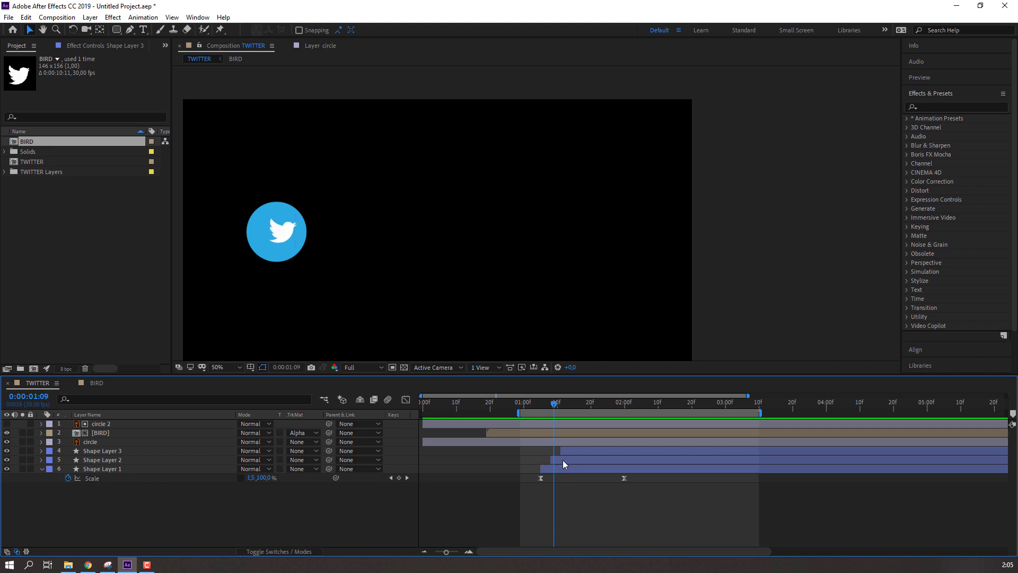
left_click(567, 459)
key("Page_Down")
key("Page_Down")
key("Page_Down")
key("Page_Down")
left_click_drag(576, 451, 582, 452)
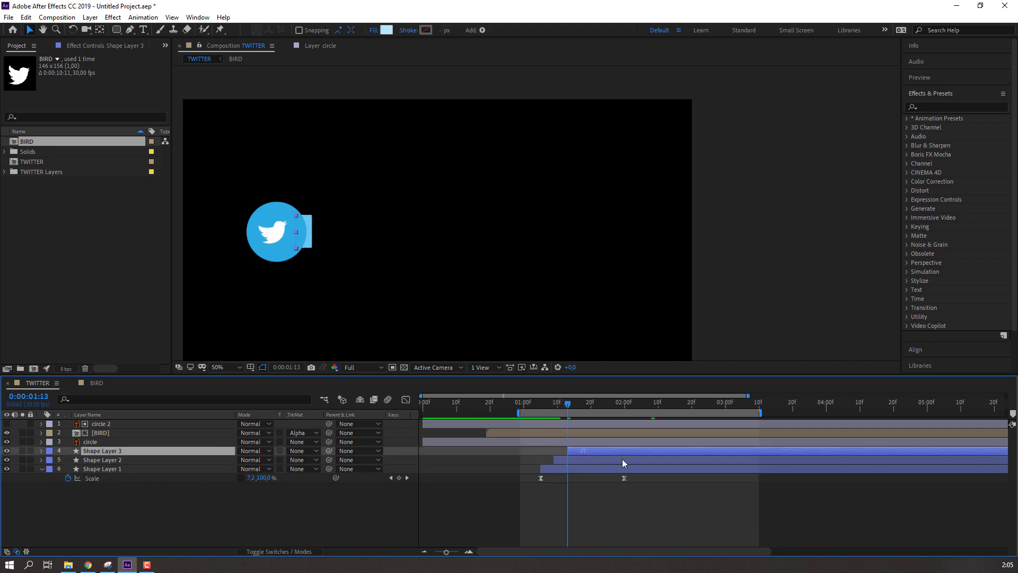
- Preview the wider stagger of the three growing bars
left_click(643, 498)
key("space")
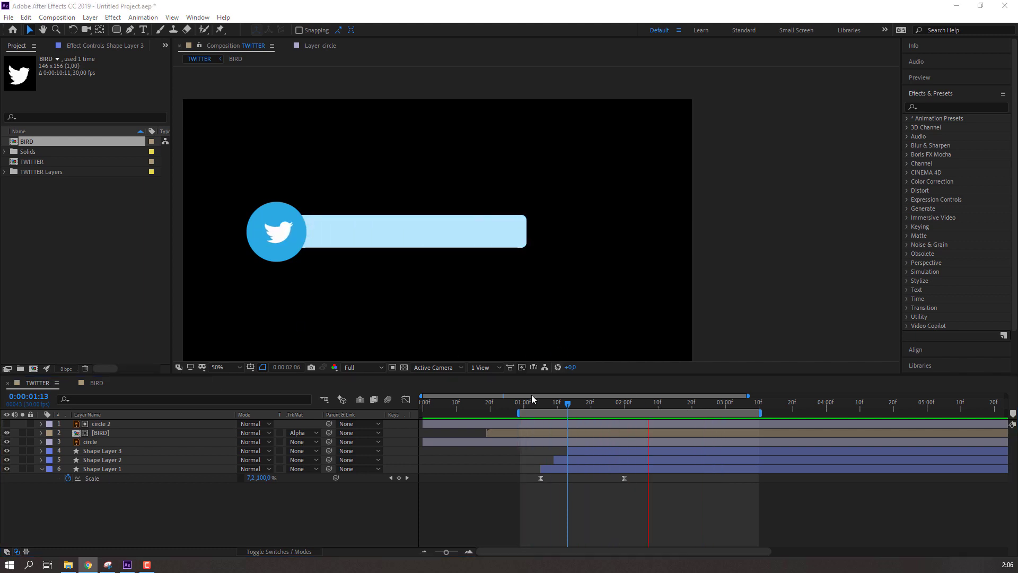
left_click(594, 397)
key("space")
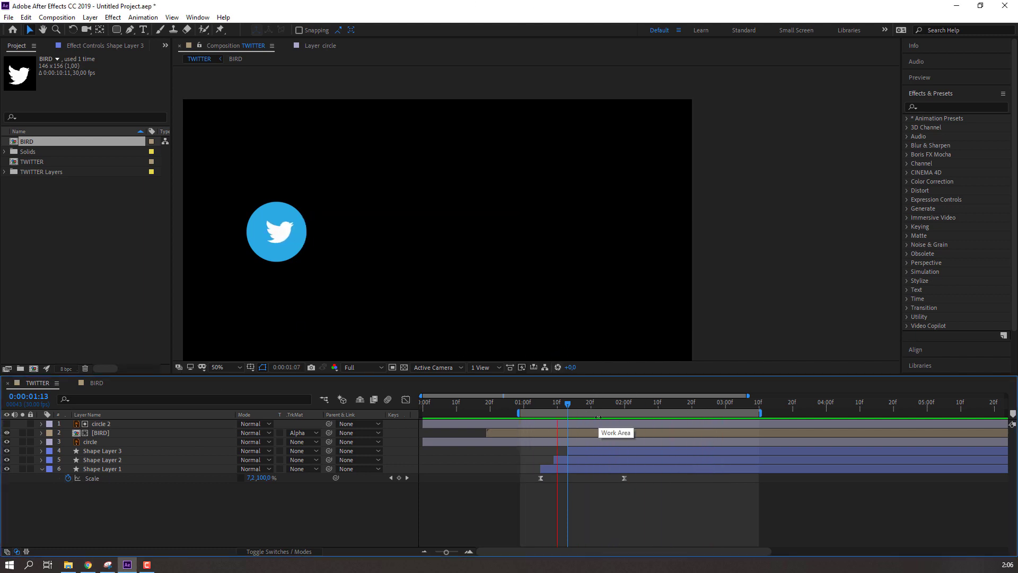
left_click(570, 409)
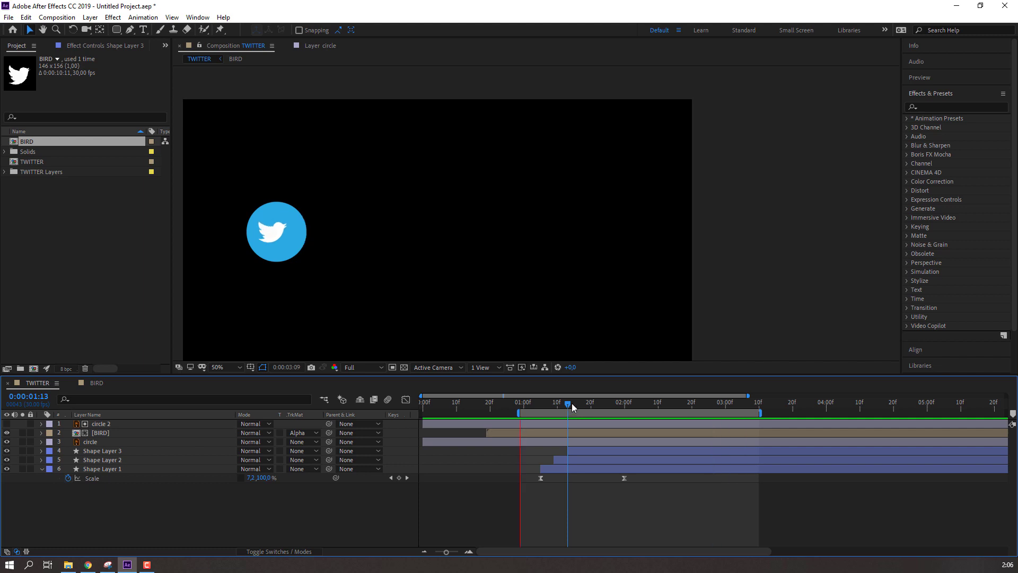
- Shorten the ease of Shape Layer 1's first scale keyframe to about 68% influence in the speed graph and preview it
left_click_drag(640, 478, 466, 492)
left_click(406, 399)
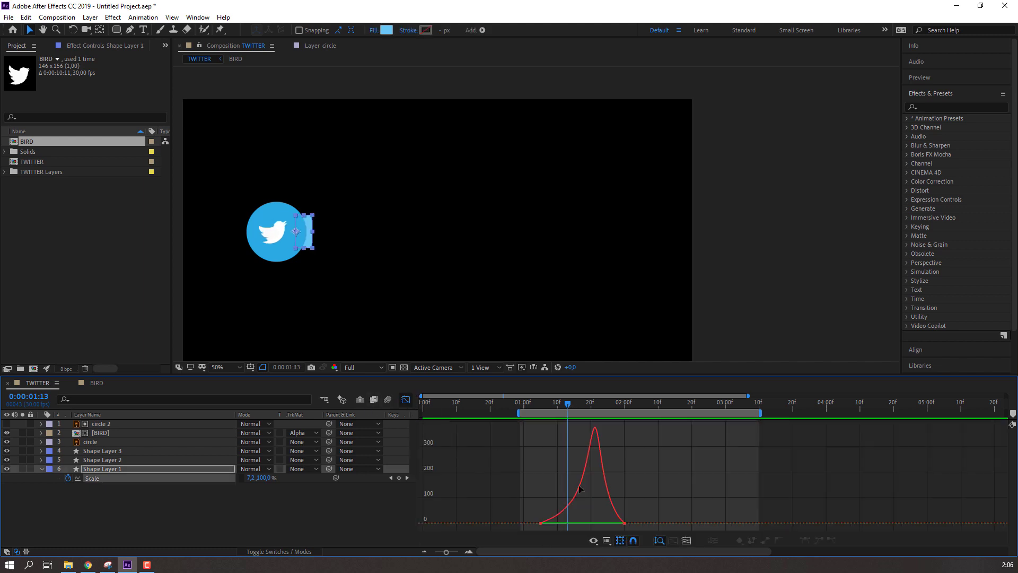
left_click_drag(575, 524, 568, 522)
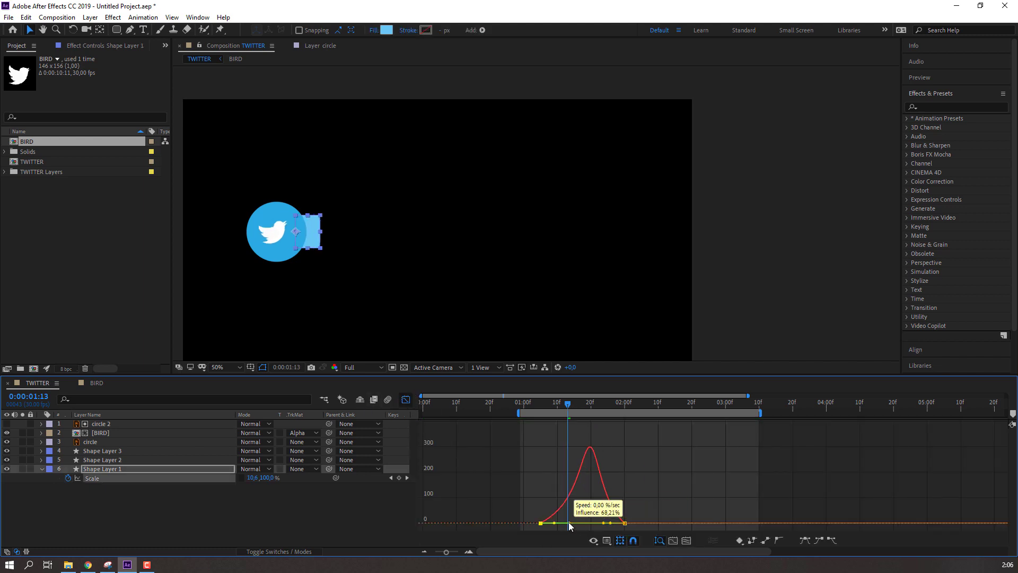
key("space")
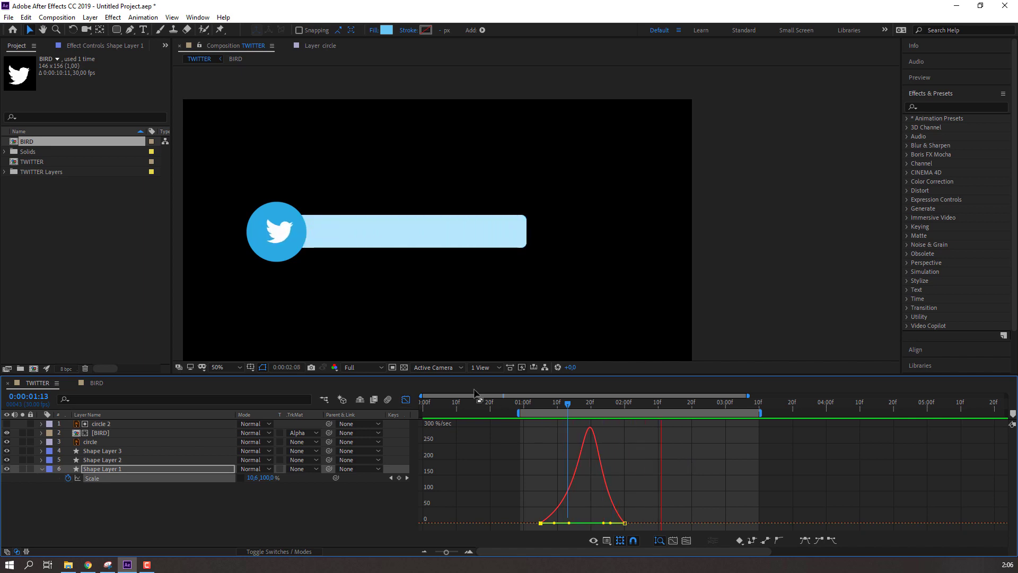
key("space")
key("shift+F3")
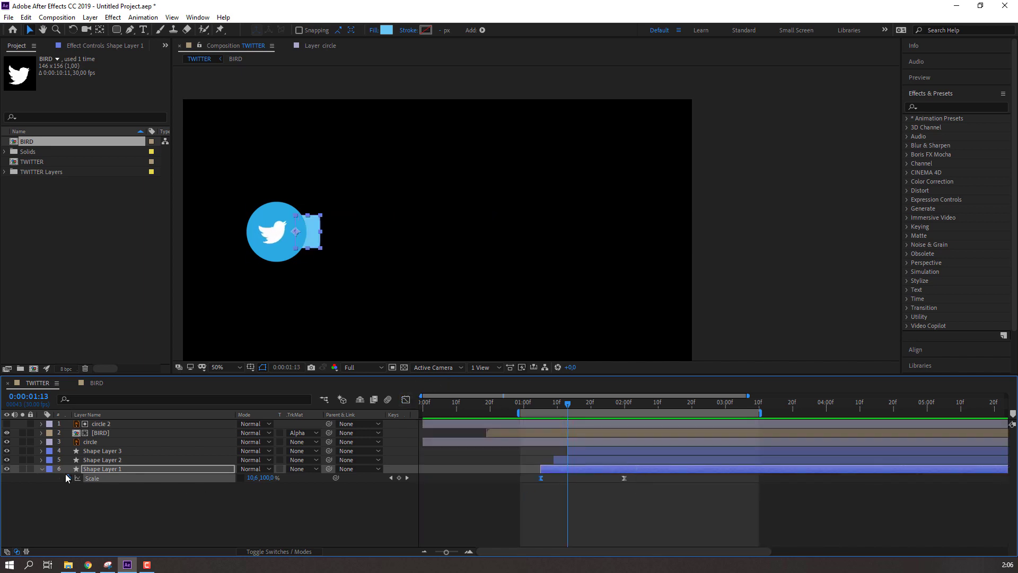
- Collapse Shape Layer 1 and enable motion blur for all six layers and the TWITTER composition
left_click(41, 470)
left_click(283, 550)
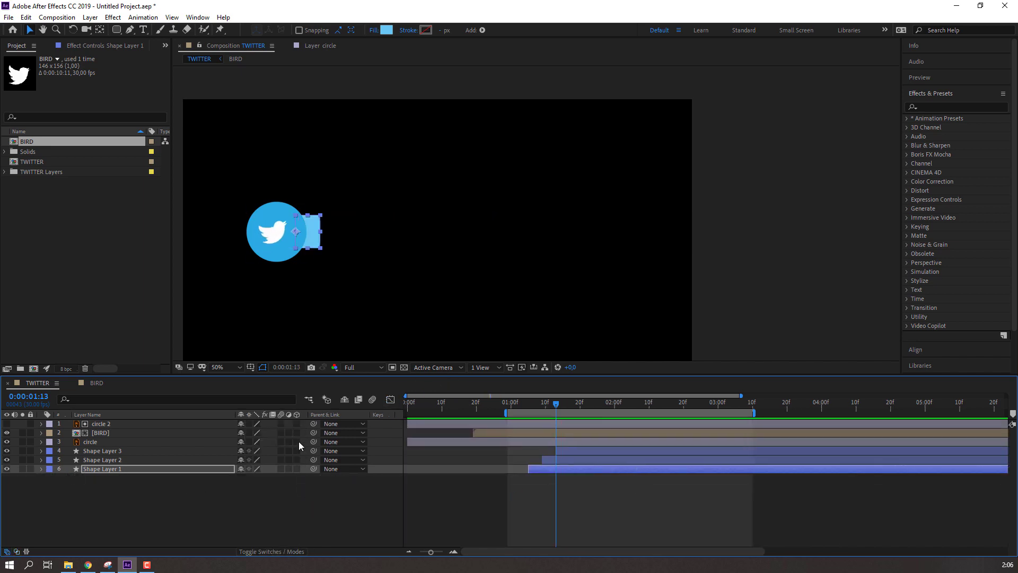
left_click_drag(276, 447, 277, 469)
left_click_drag(494, 403, 421, 401)
key("space")
left_click(372, 399)
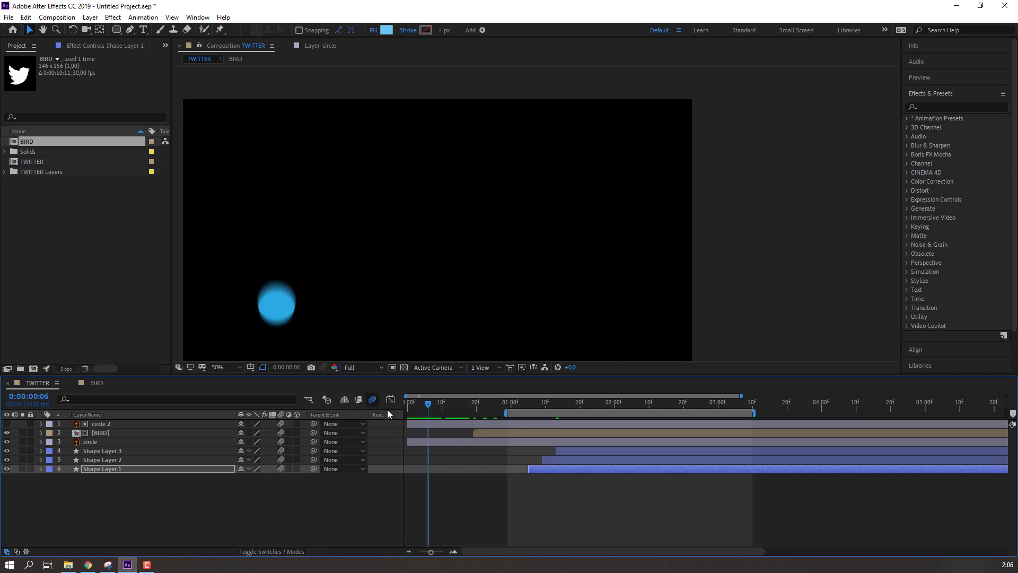
- Extend the work area start back to the beginning of the composition, fit the view, and preview the animation with motion blur
left_click(504, 411)
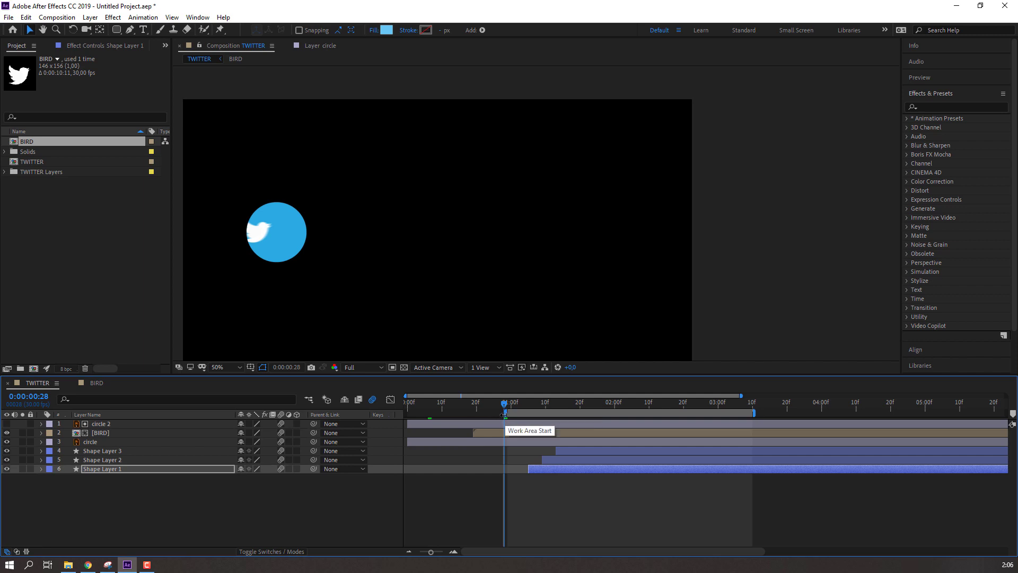
left_click_drag(506, 413, 364, 399)
left_click(215, 367)
left_click(249, 200)
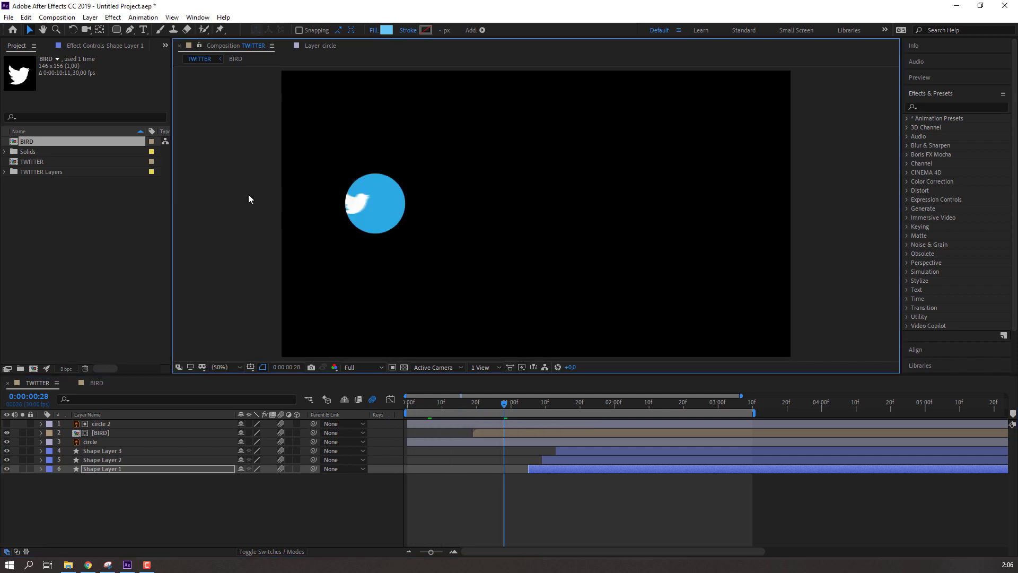
left_click(370, 500)
key("space")
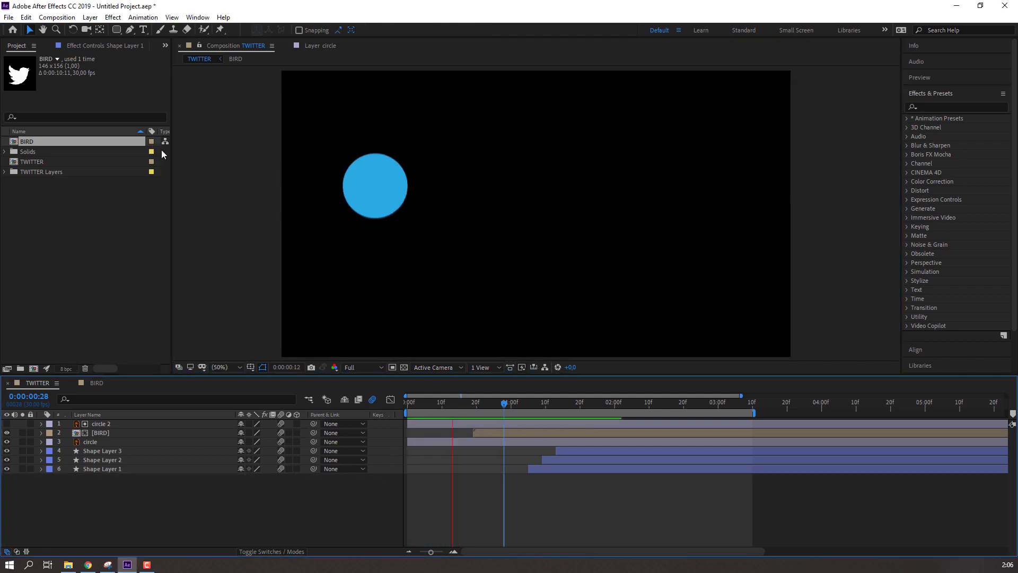